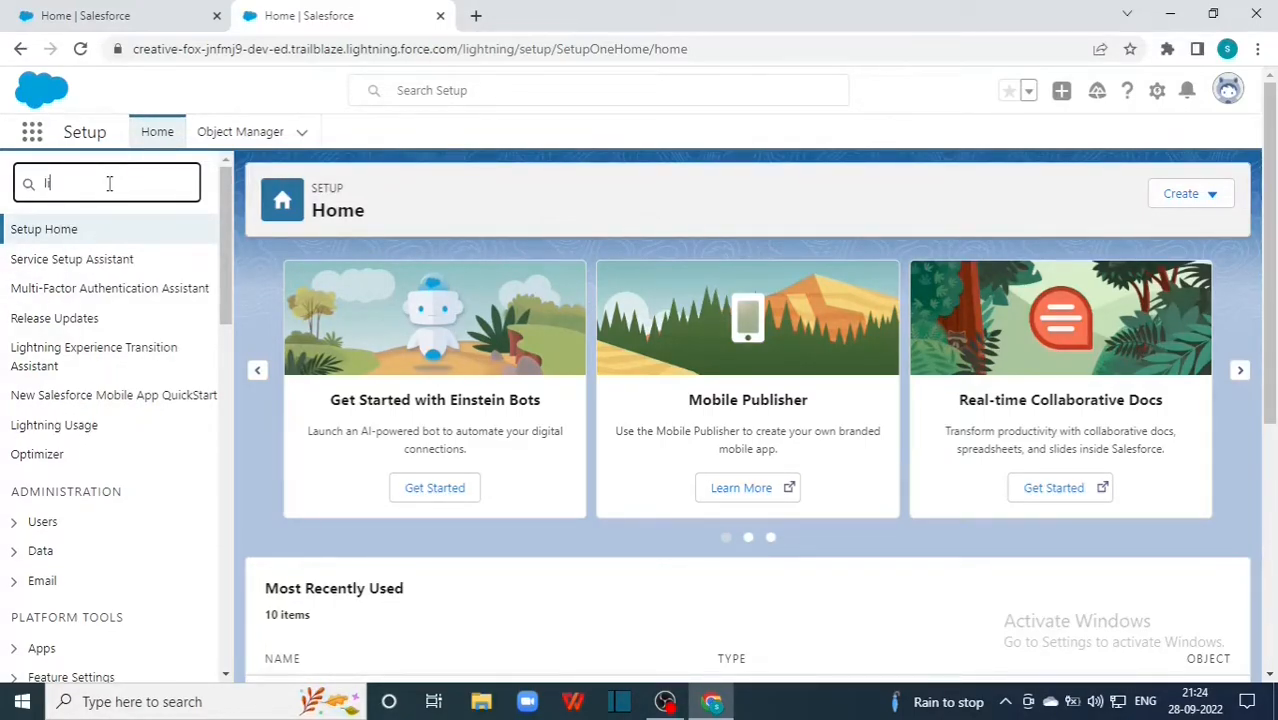
Find the Lightning App Builder in Setup by searching for "light" and start a new Lightning page.
{"action": "type", "text": "ight"}
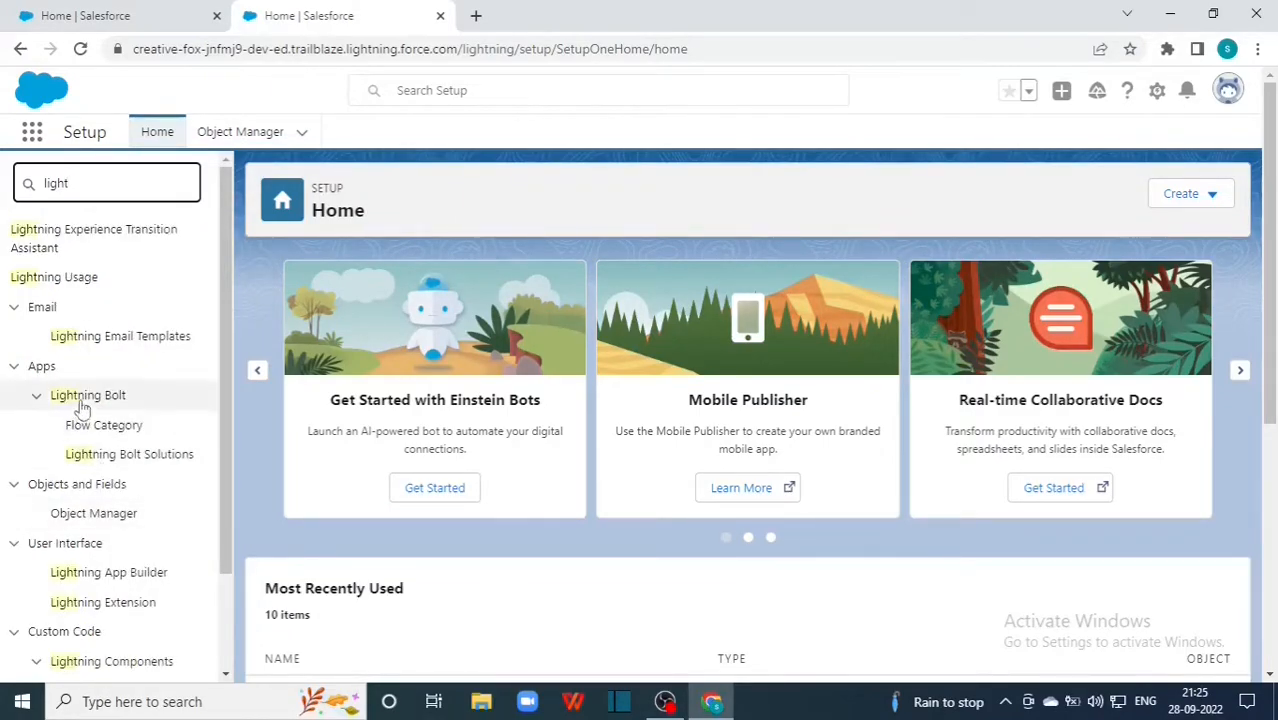
{"action": "left_click", "coordinate": [78, 582]}
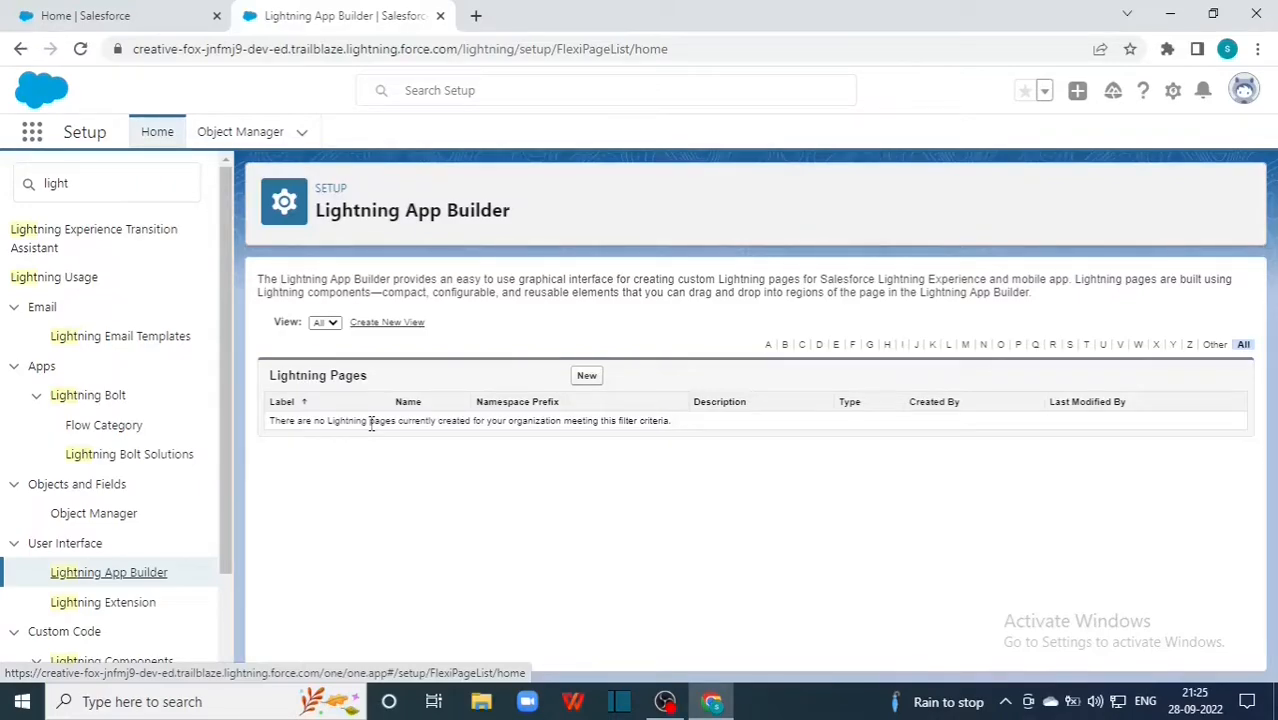
{"action": "left_click", "coordinate": [588, 377]}
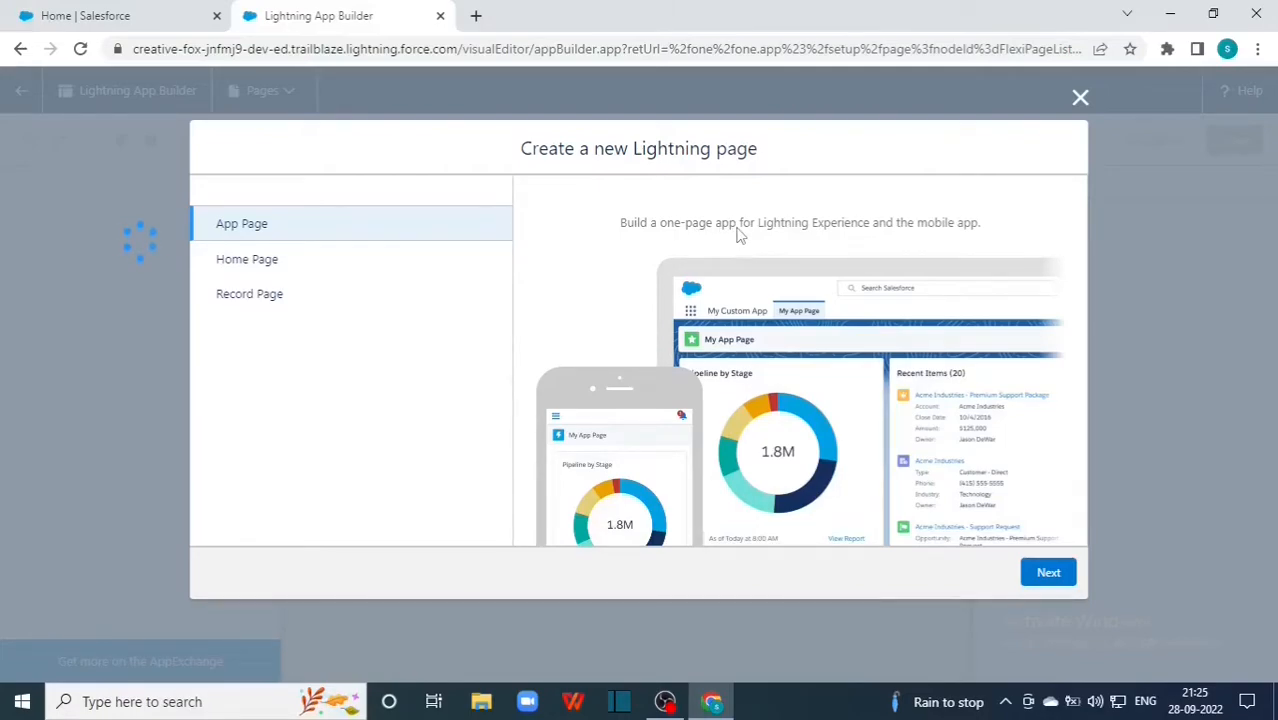
Create an App Page labelled "Demo App Page" using the Header and Left Sidebar template.
{"action": "left_click", "coordinate": [1044, 574]}
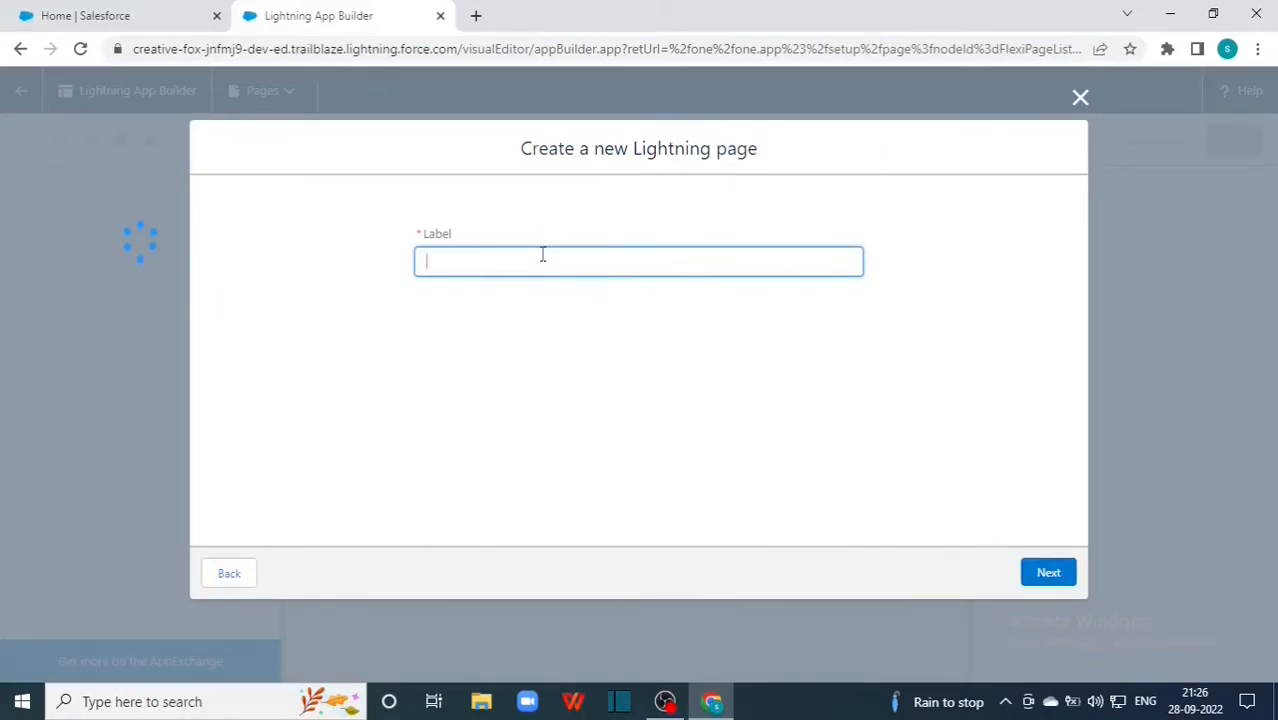
{"action": "type", "text": "Demo App page"}
{"action": "left_click", "coordinate": [1047, 574]}
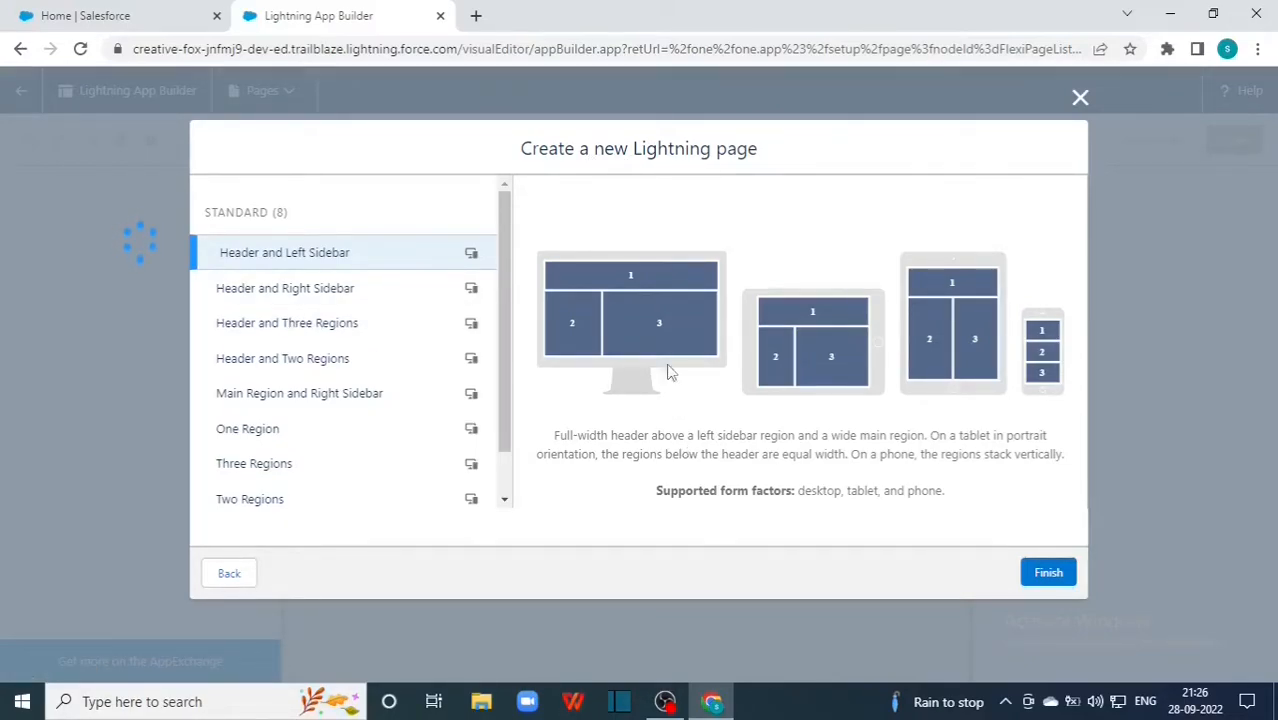
{"action": "left_click", "coordinate": [300, 294]}
{"action": "left_click", "coordinate": [298, 336]}
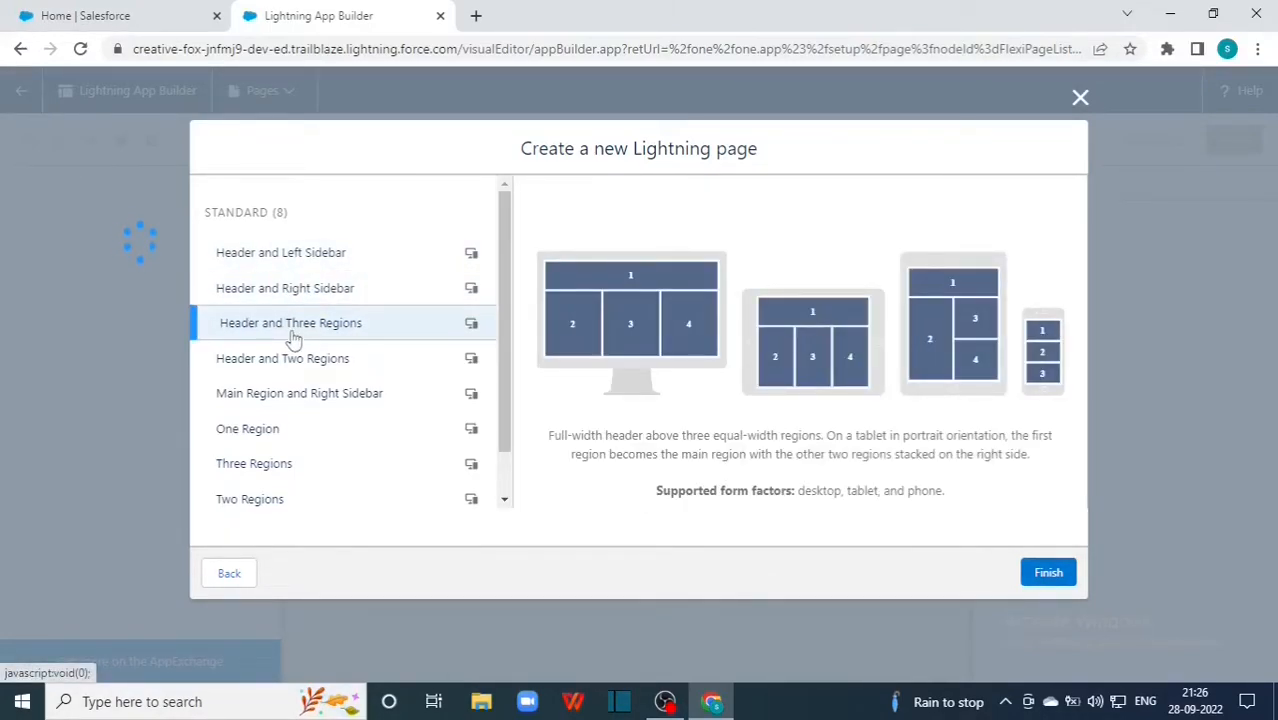
{"action": "left_click", "coordinate": [288, 258]}
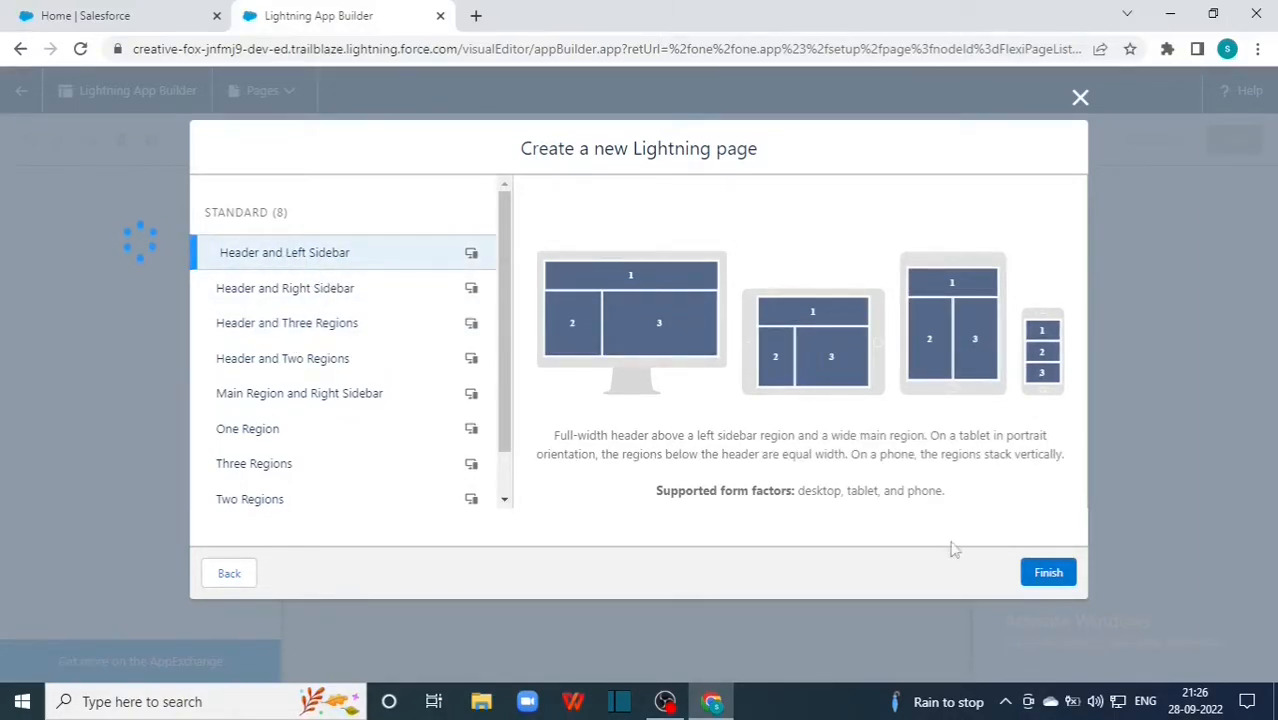
{"action": "left_click", "coordinate": [1049, 578]}
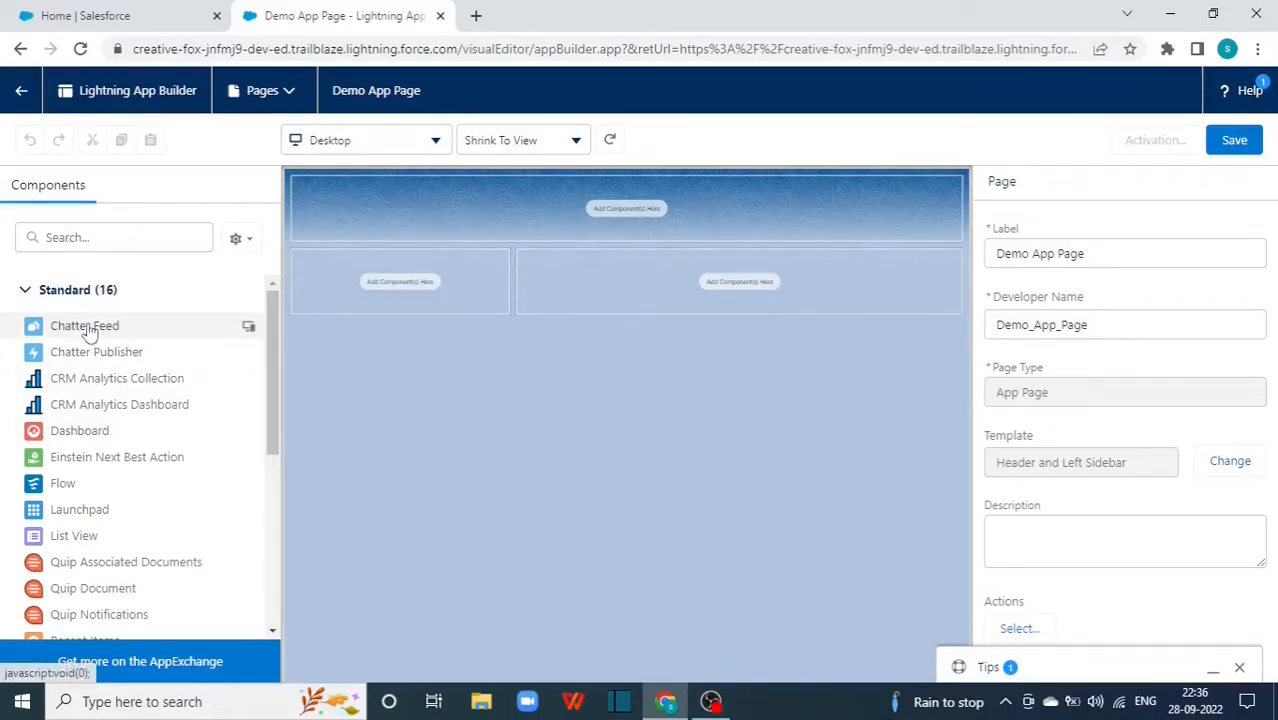
Add the standard Recent Items component to the page's header region.
{"action": "scroll", "coordinate": [97, 460], "scroll_direction": "down", "scroll_amount": 1}
{"action": "scroll", "coordinate": [97, 460], "scroll_direction": "down", "scroll_amount": 2}
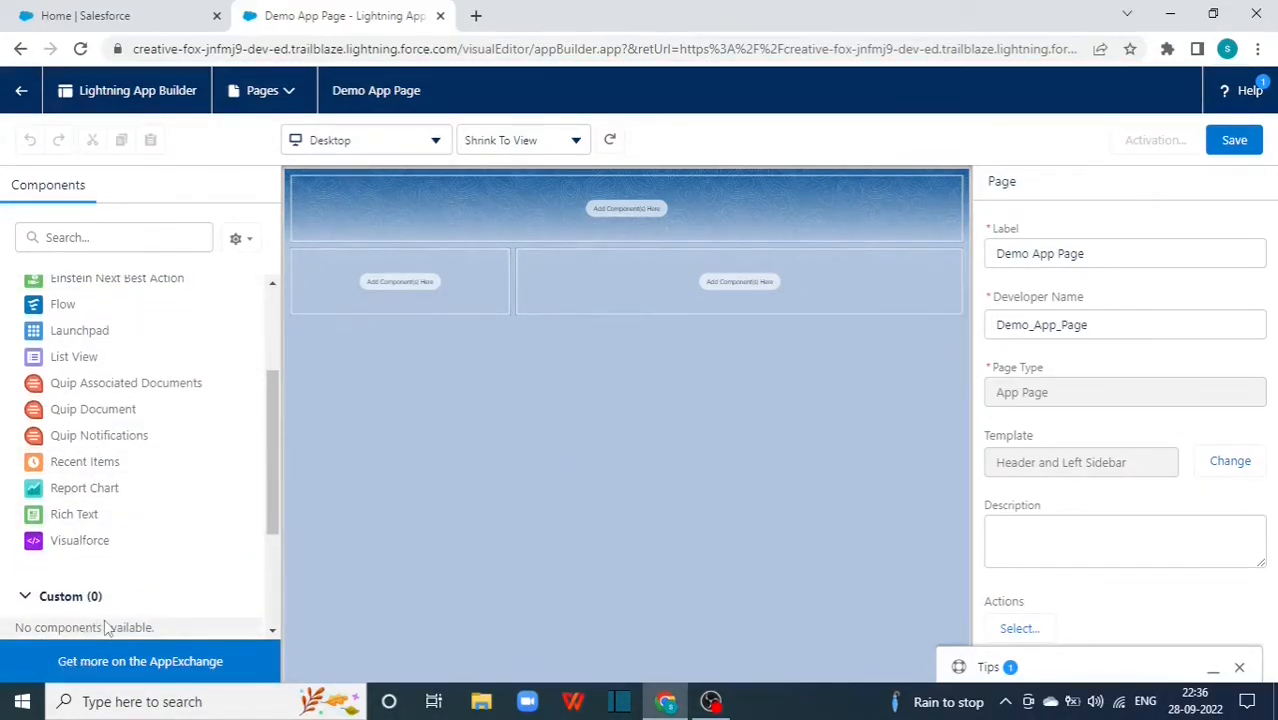
{"action": "scroll", "coordinate": [106, 390], "scroll_direction": "up", "scroll_amount": 3}
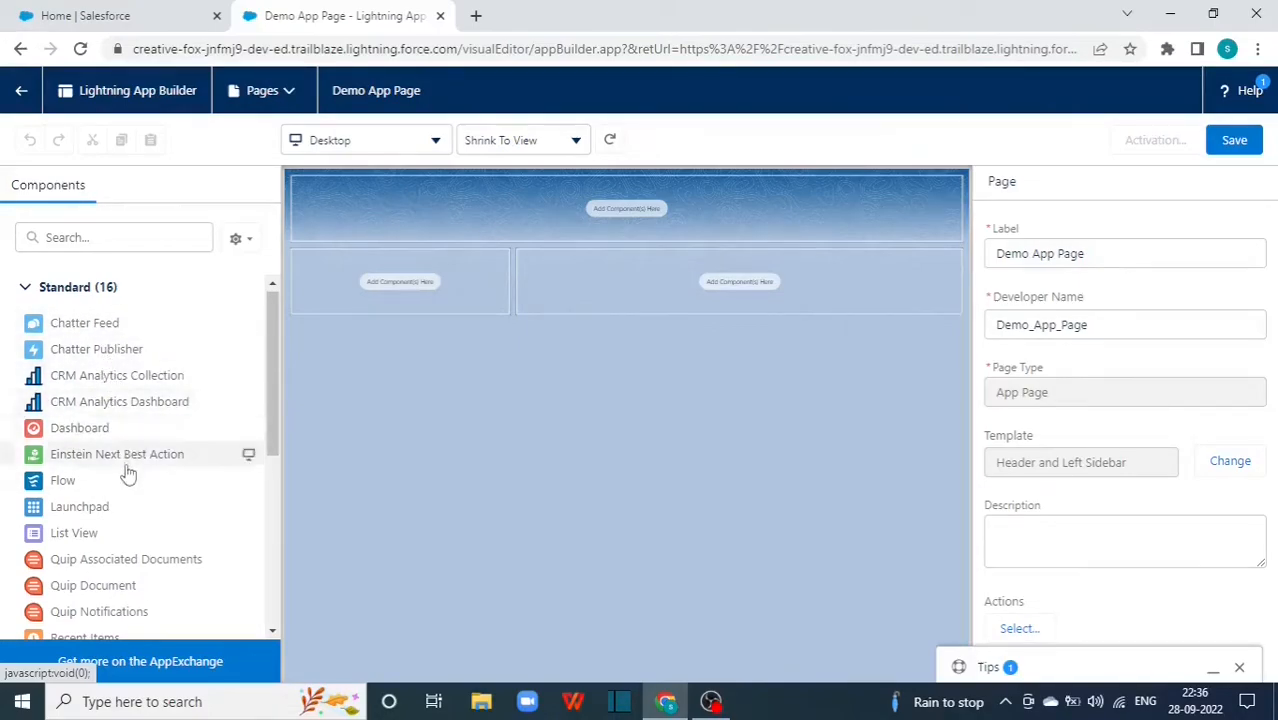
{"action": "scroll", "coordinate": [126, 484], "scroll_direction": "down", "scroll_amount": 2}
{"action": "left_click_drag", "start_coordinate": [95, 540], "coordinate": [437, 178]}
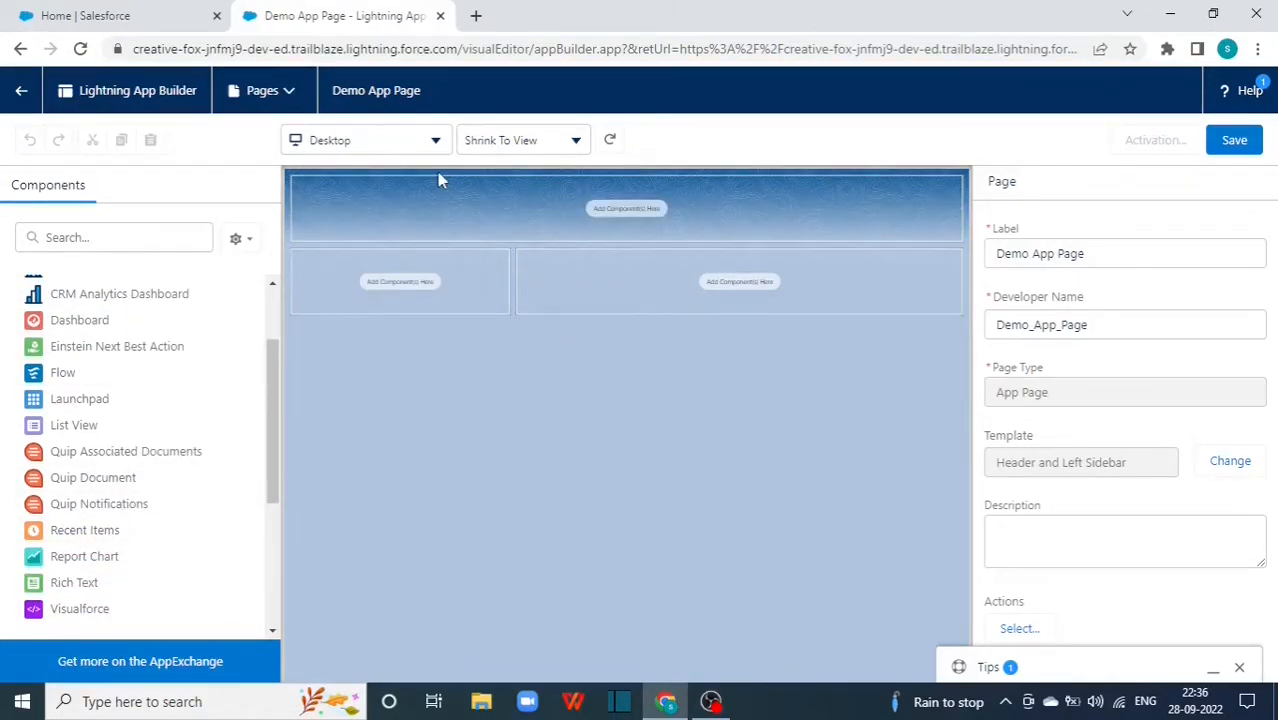
{"action": "left_click_drag", "start_coordinate": [90, 530], "coordinate": [337, 217]}
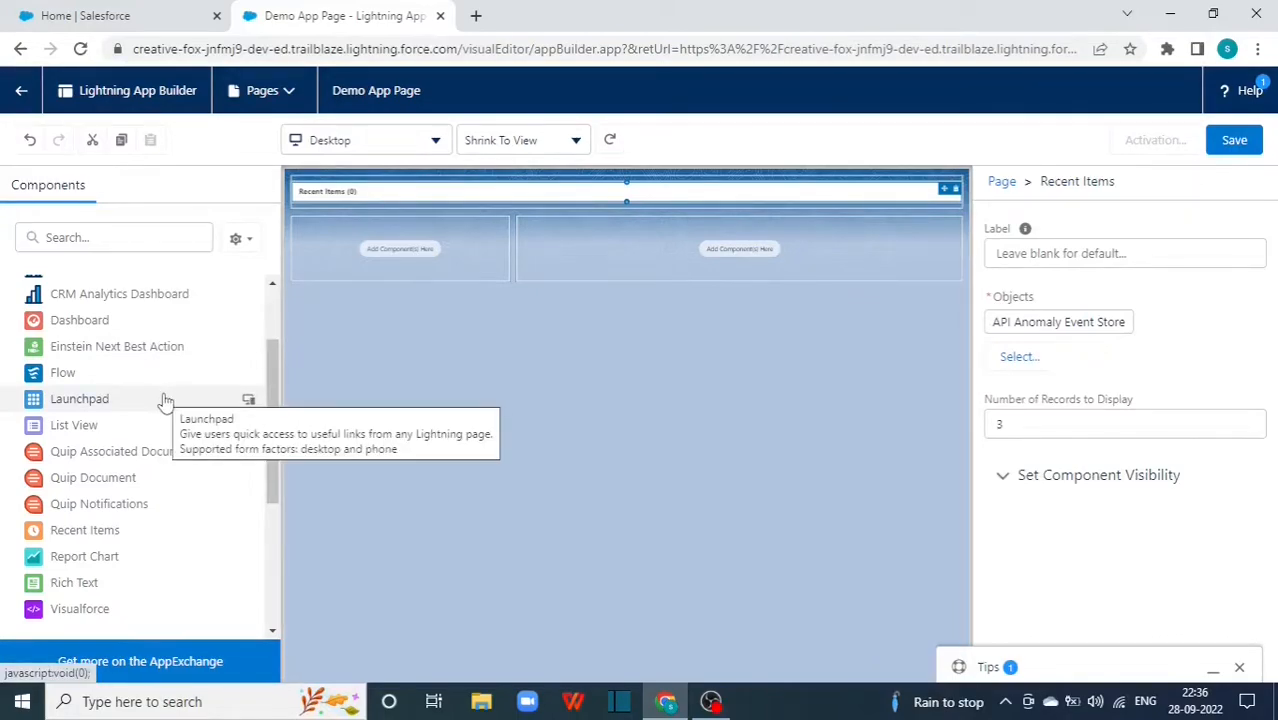
Place a Chatter Feed component in the page's left sidebar region.
{"action": "scroll", "coordinate": [165, 400], "scroll_direction": "up", "scroll_amount": 1}
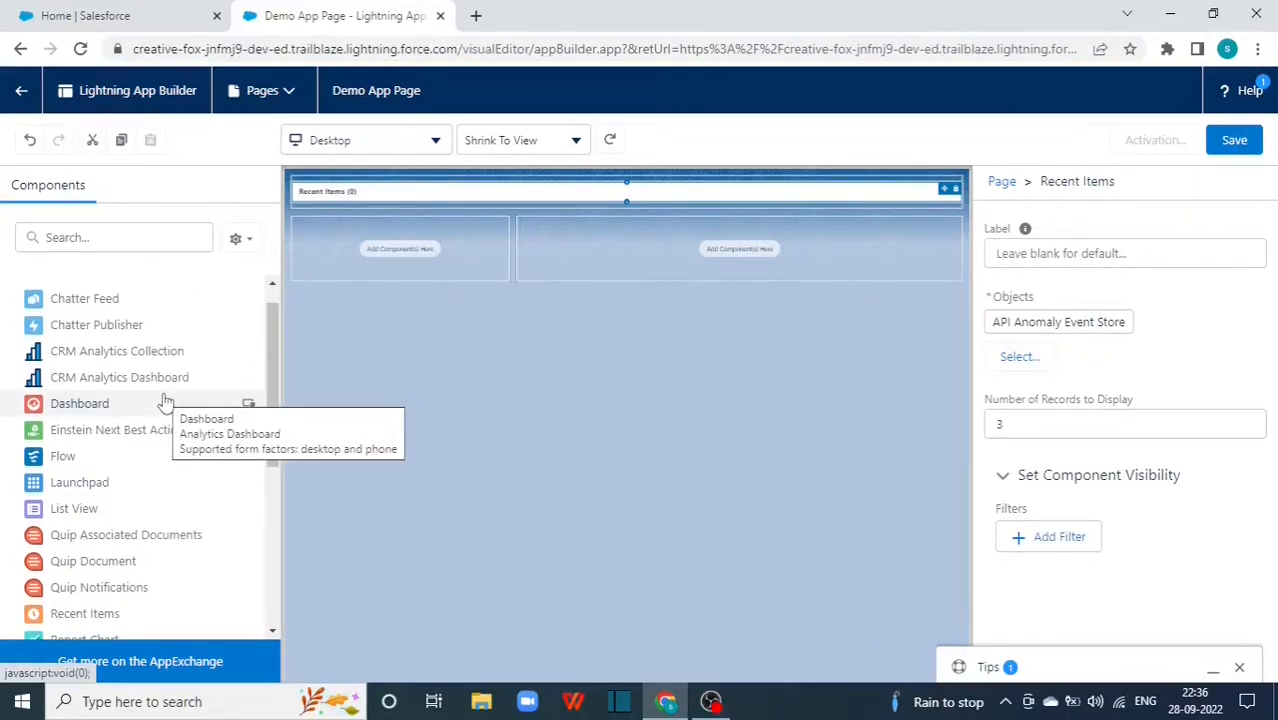
{"action": "scroll", "coordinate": [165, 400], "scroll_direction": "up", "scroll_amount": 1}
{"action": "left_click_drag", "start_coordinate": [88, 326], "coordinate": [305, 248]}
Place a Rich Text component in the wide main region beside the Chatter Feed.
{"action": "scroll", "coordinate": [94, 479], "scroll_direction": "down", "scroll_amount": 2}
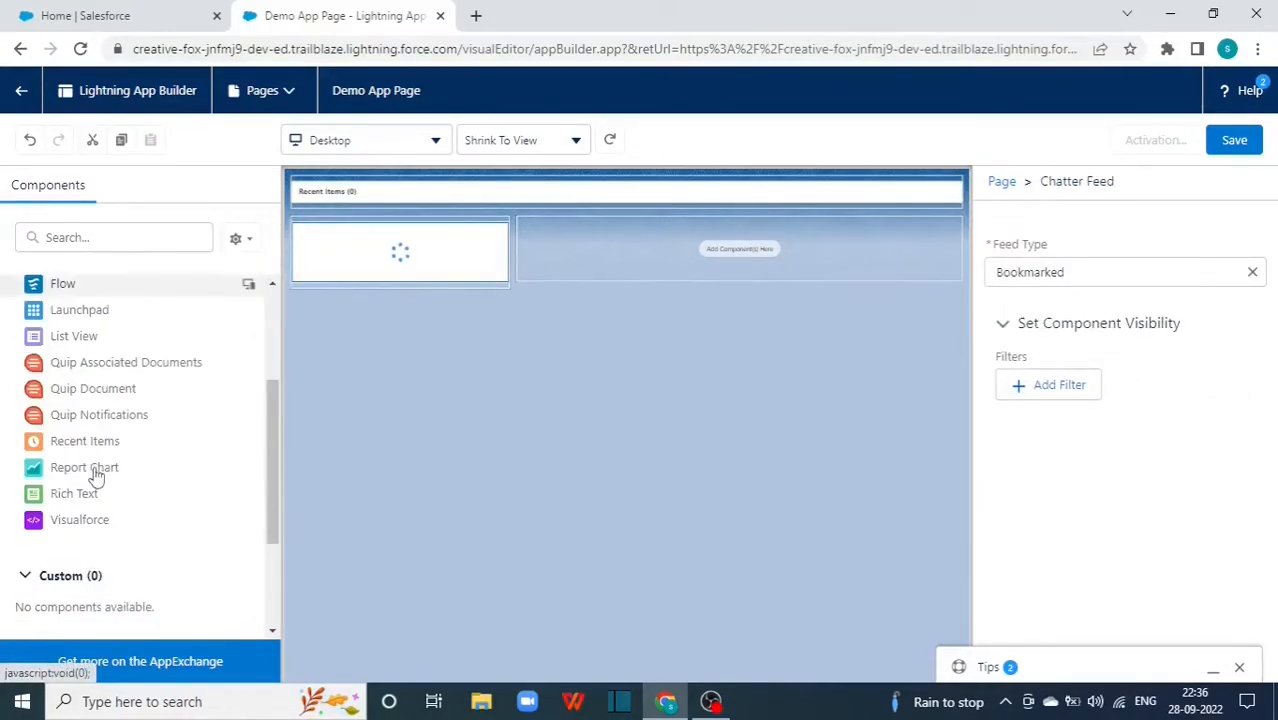
{"action": "left_click_drag", "start_coordinate": [75, 493], "coordinate": [613, 220]}
{"action": "left_click", "coordinate": [517, 293]}
{"action": "left_click_drag", "start_coordinate": [80, 495], "coordinate": [551, 251]}
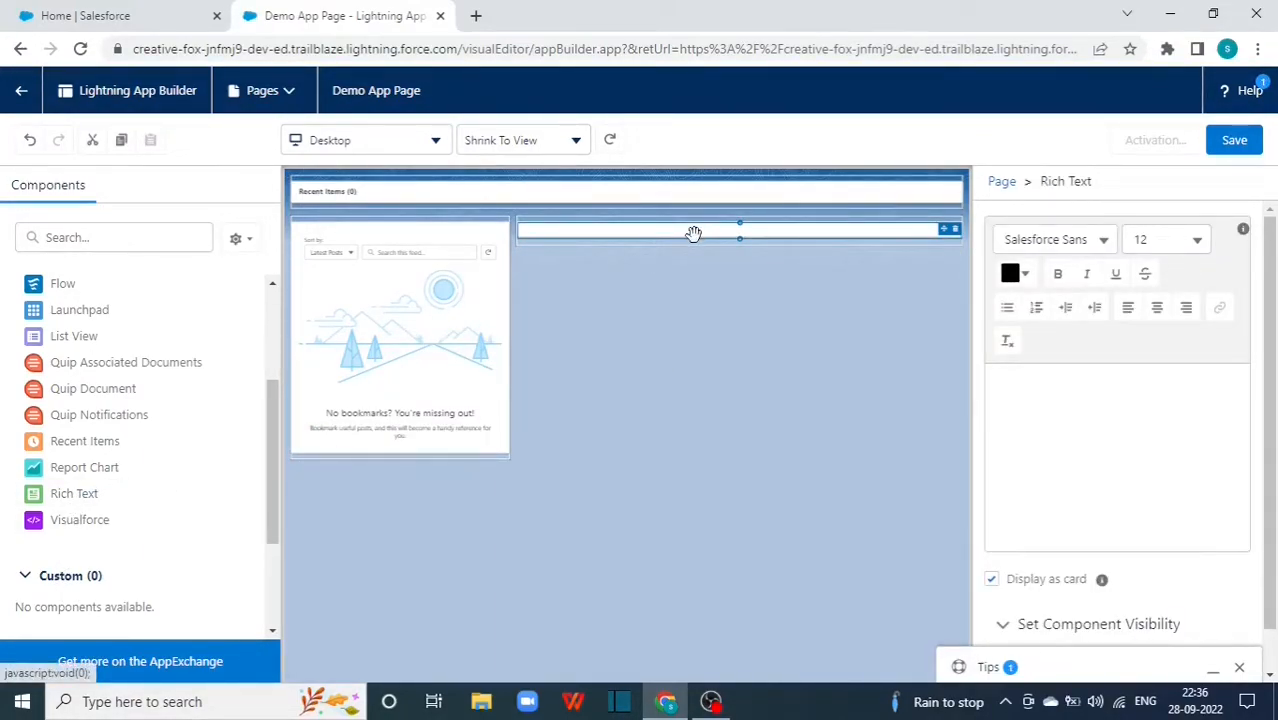
Enter "Hello World" in the Rich Text component and format it as bold, size 16.
{"action": "left_click", "coordinate": [1021, 400]}
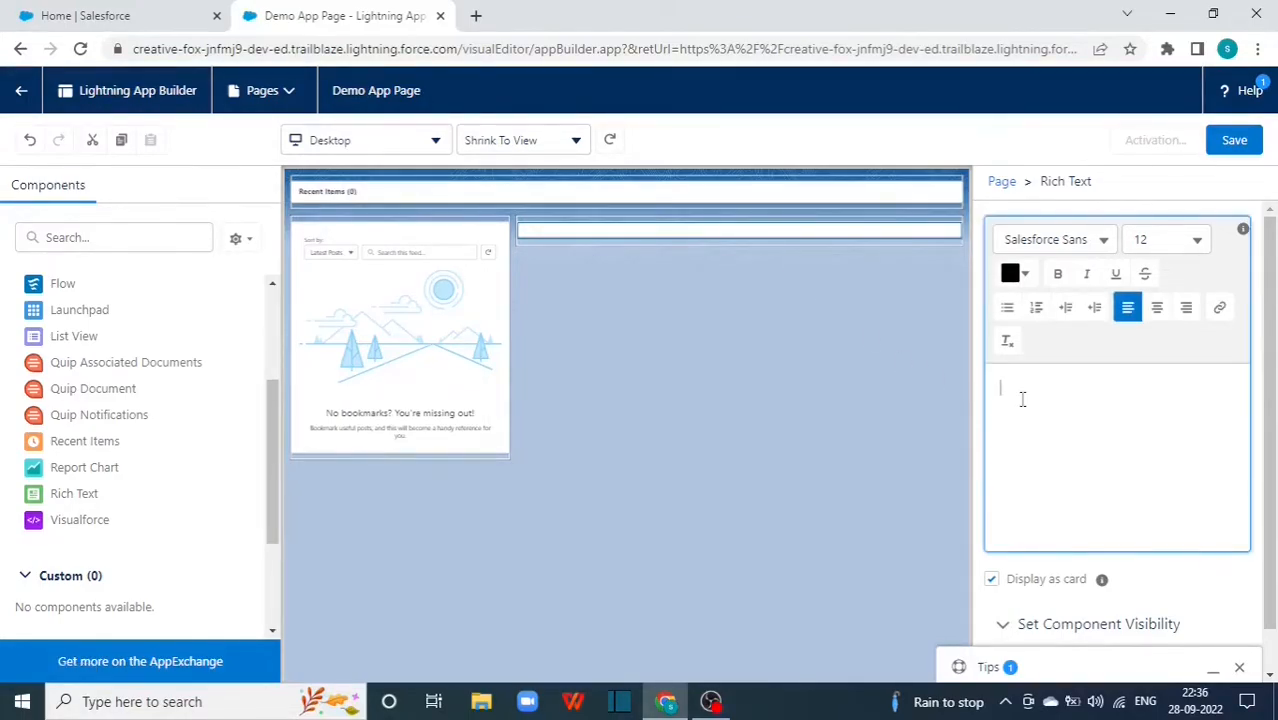
{"action": "type", "text": "Hello World"}
{"action": "double_click", "coordinate": [1033, 390]}
{"action": "triple_click", "coordinate": [1033, 393]}
{"action": "left_click", "coordinate": [1165, 239]}
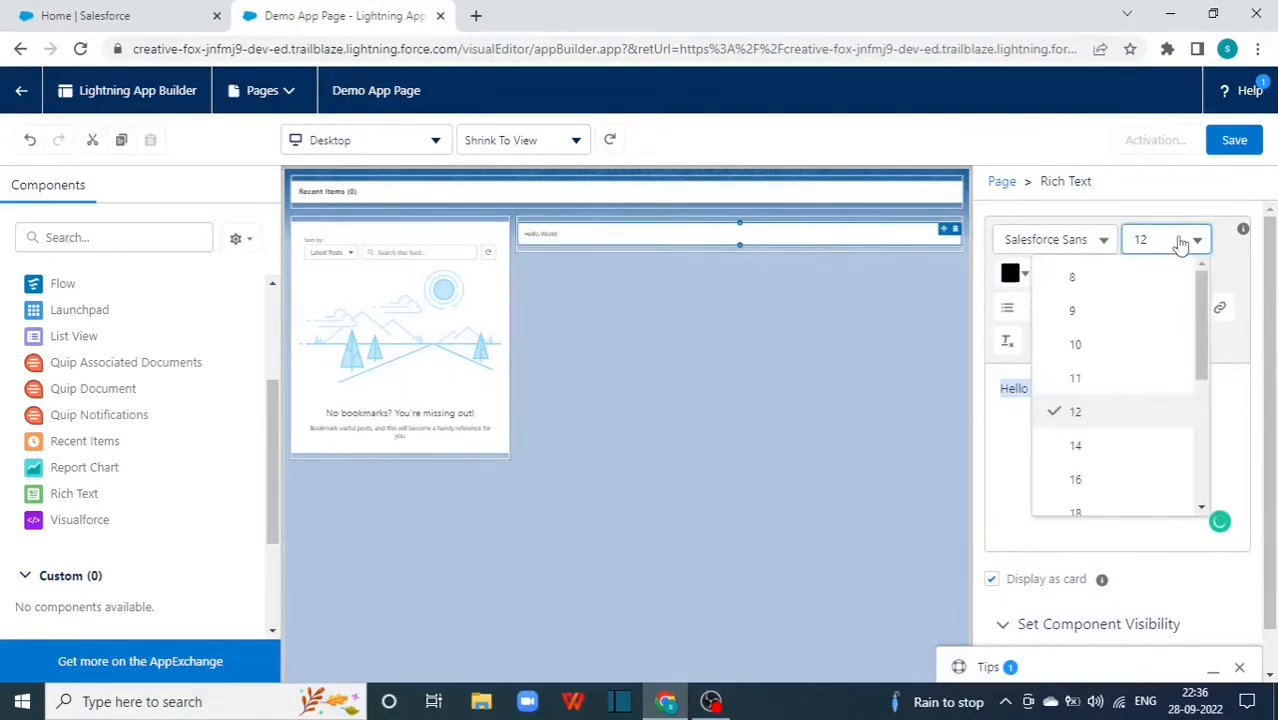
{"action": "left_click", "coordinate": [1088, 481]}
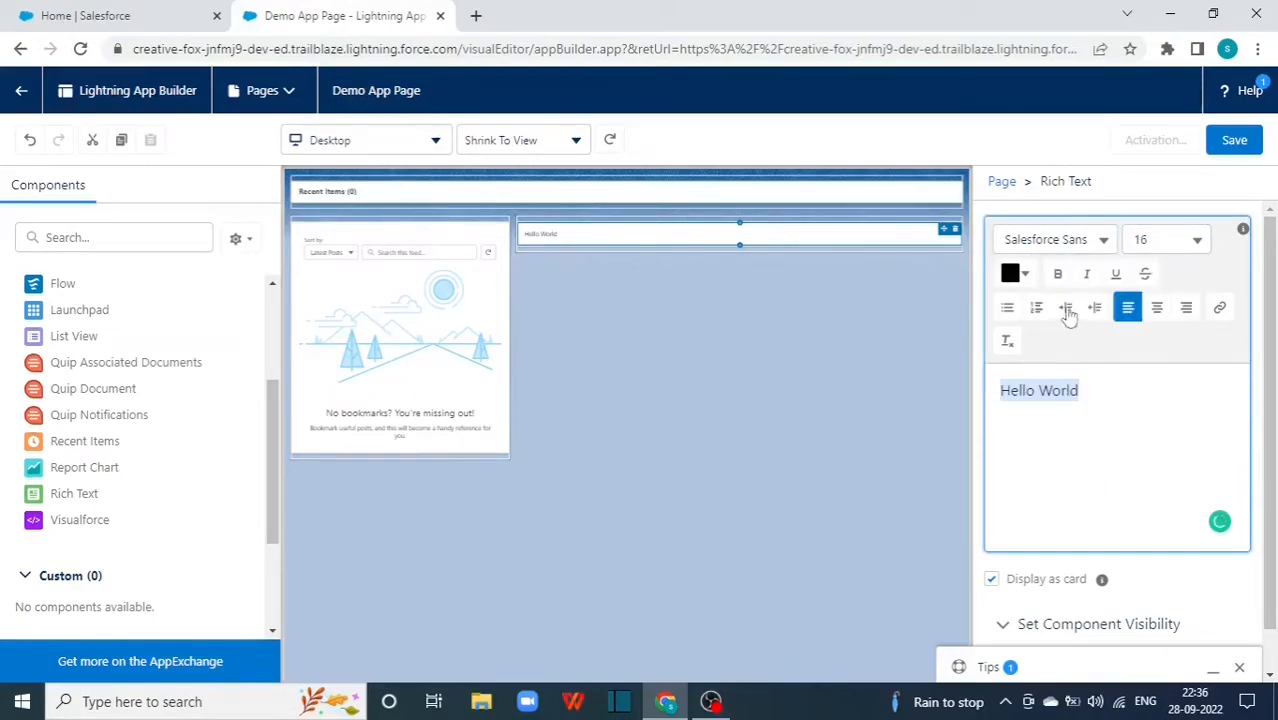
{"action": "left_click", "coordinate": [1060, 280]}
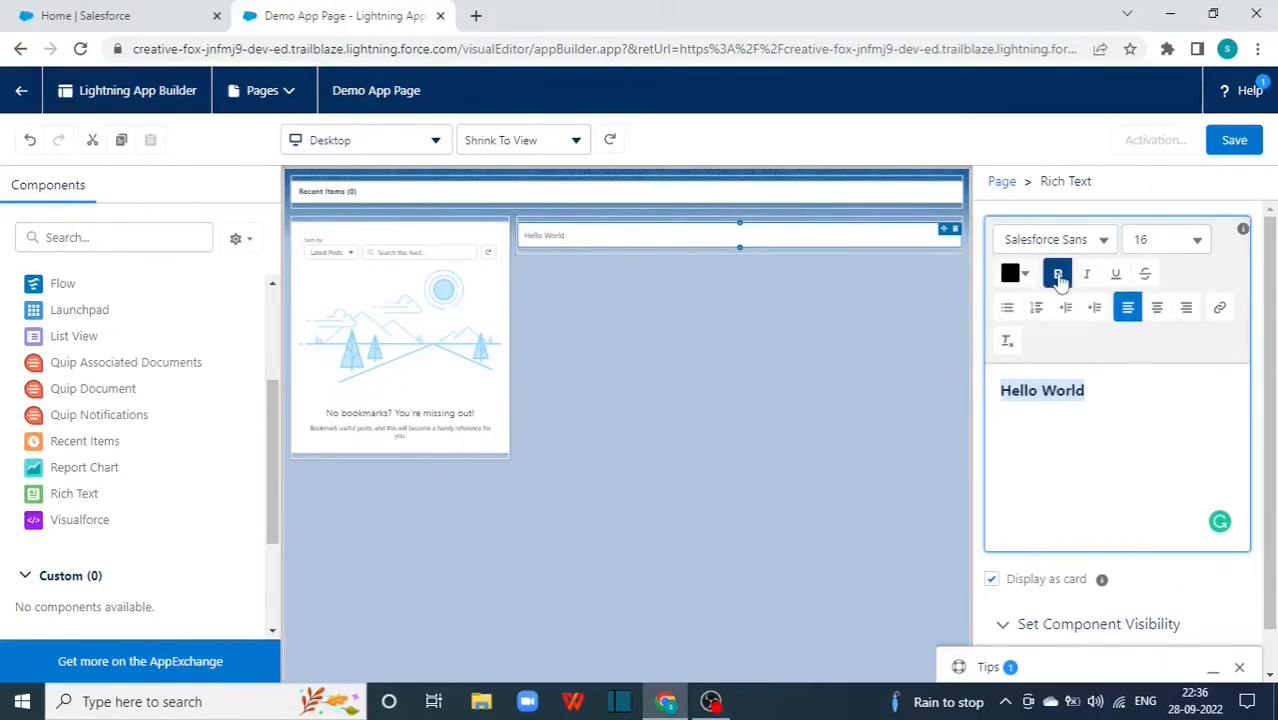
{"action": "left_click", "coordinate": [1070, 432]}
Replace API Anomaly Event Store with Account as the object shown by the Recent Items component.
{"action": "left_click", "coordinate": [455, 196]}
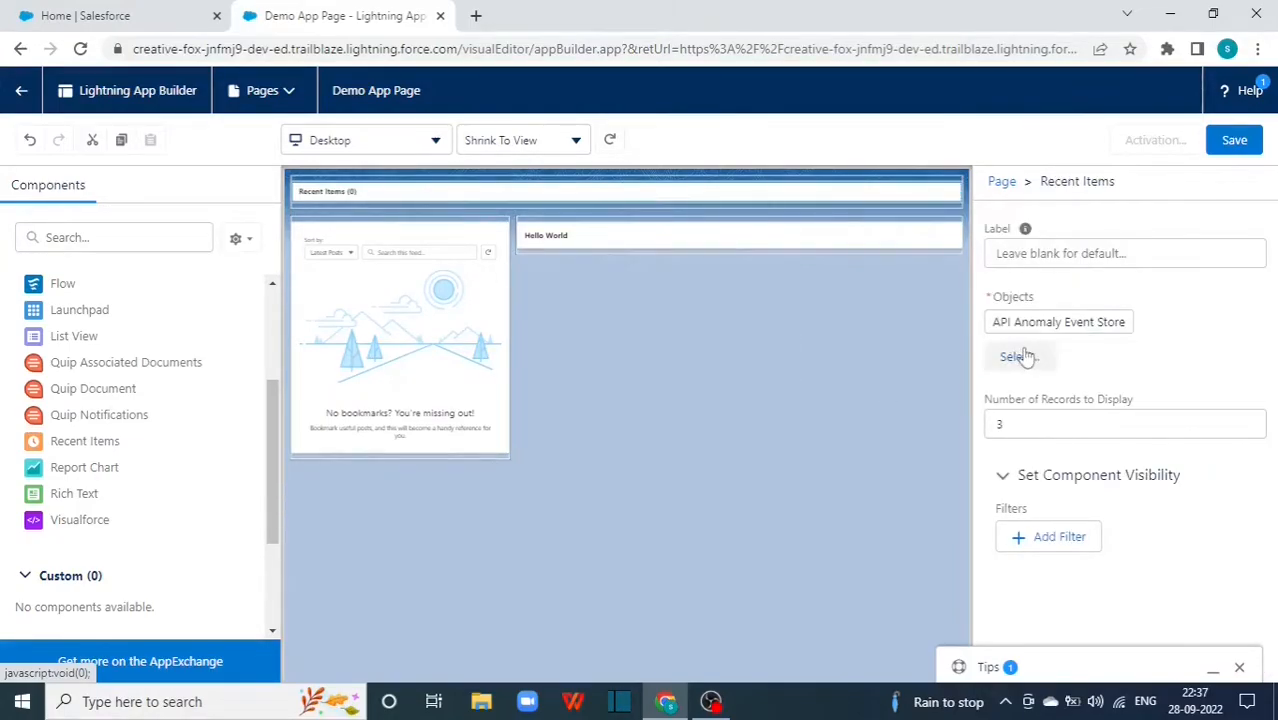
{"action": "left_click", "coordinate": [1030, 358]}
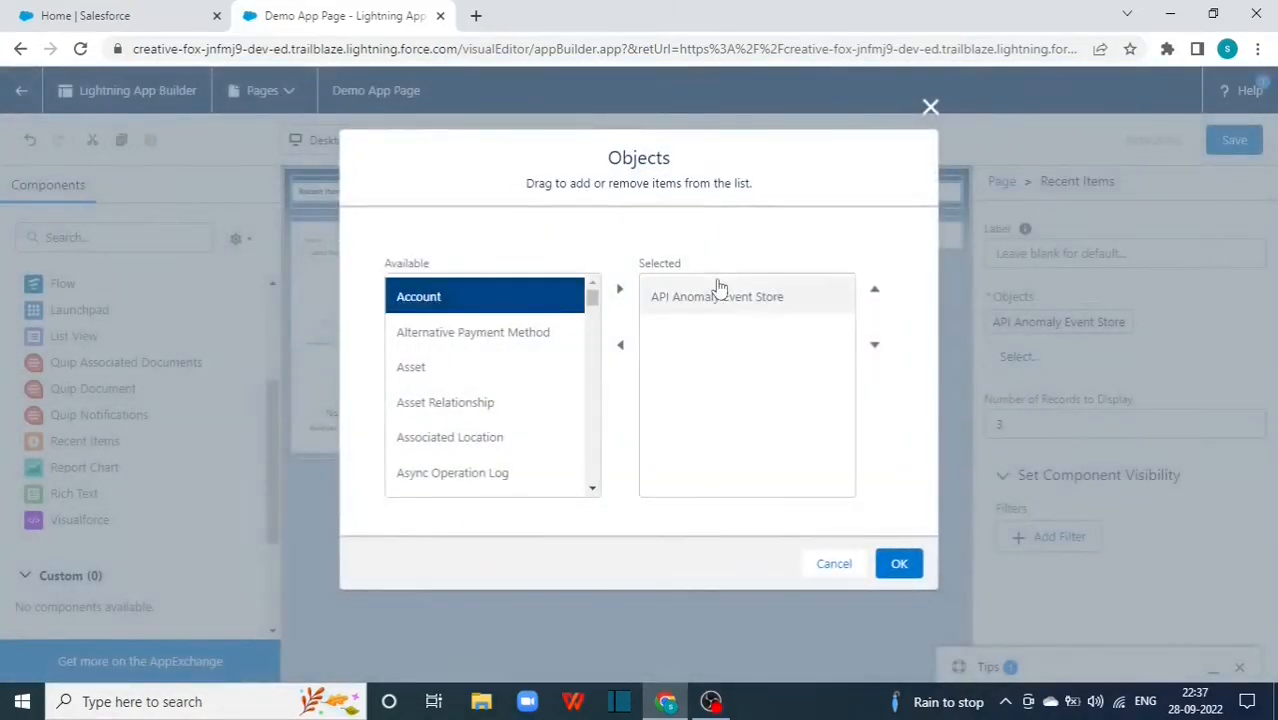
{"action": "left_click", "coordinate": [708, 298]}
{"action": "left_click", "coordinate": [621, 348]}
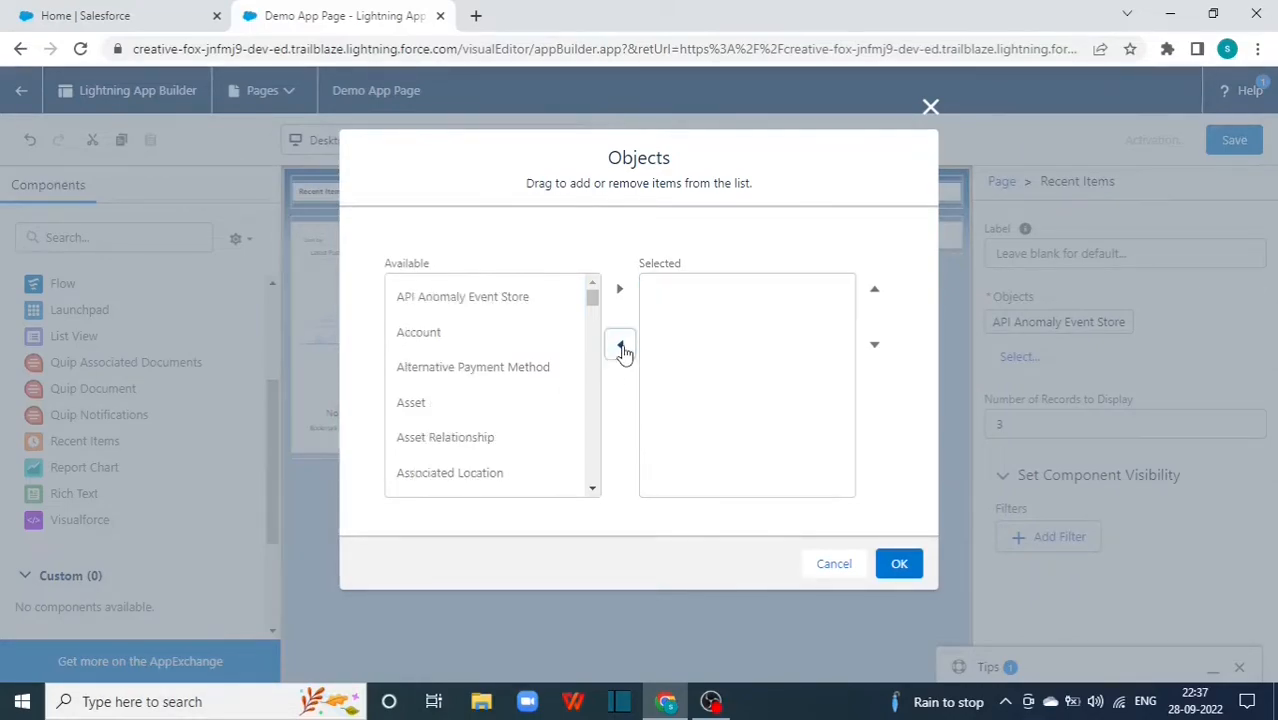
{"action": "left_click", "coordinate": [437, 335]}
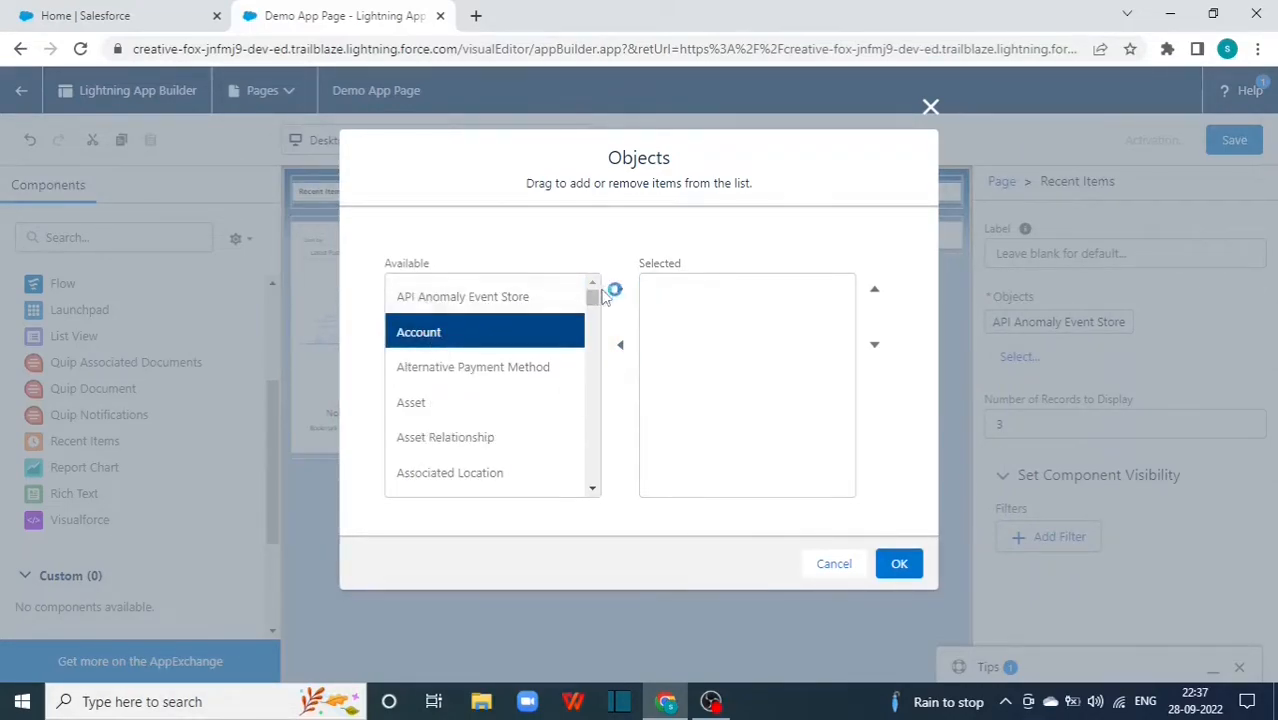
{"action": "left_click", "coordinate": [618, 292]}
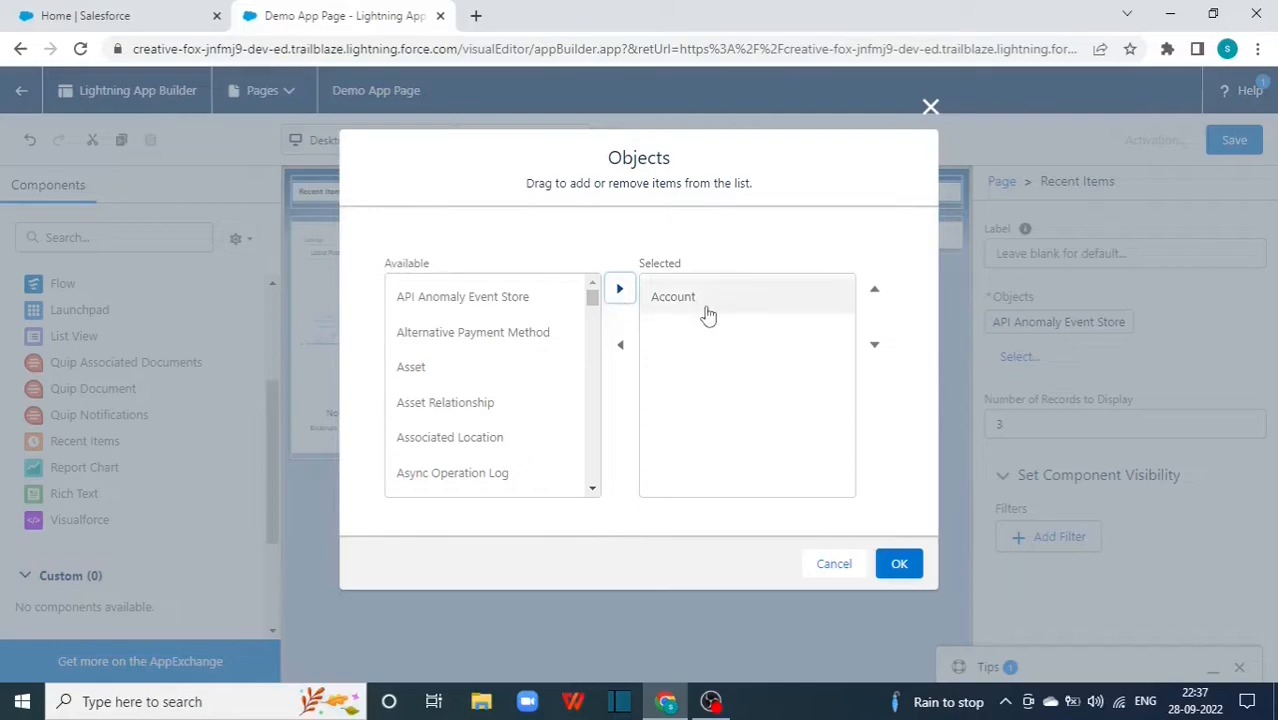
{"action": "left_click", "coordinate": [895, 568]}
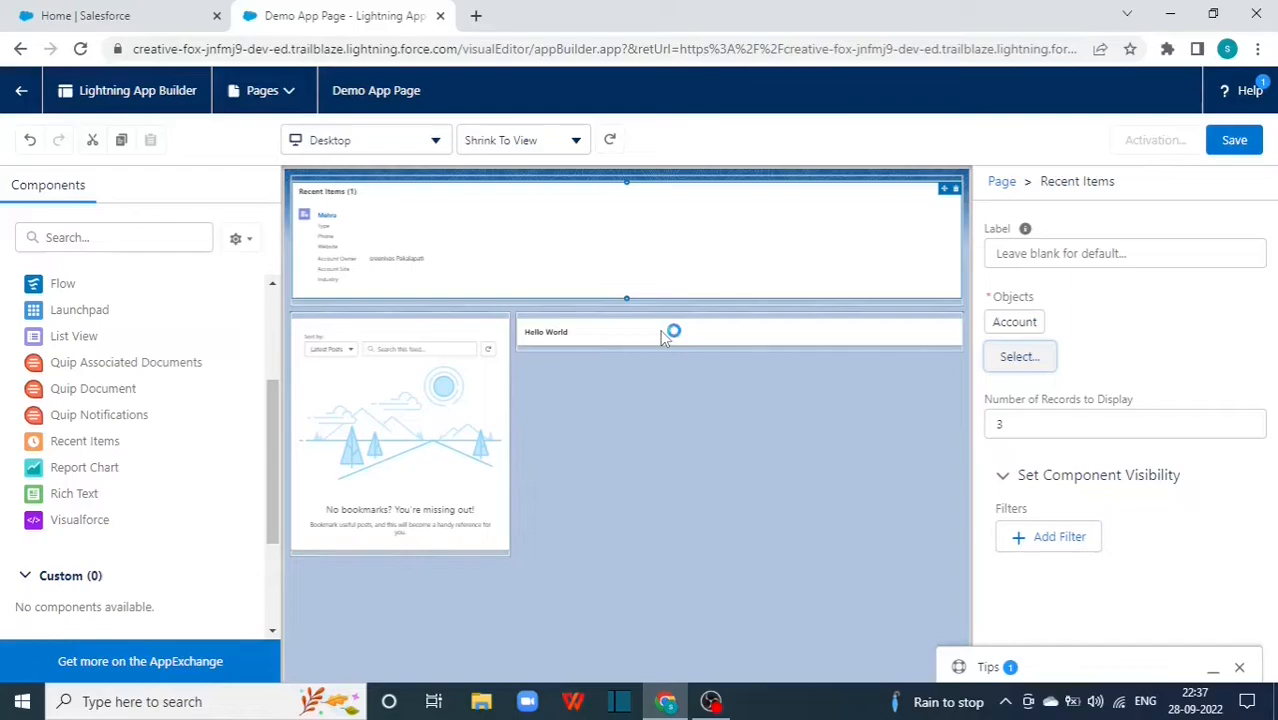
Save the page, start its activation and review the app name, icon and user activation settings.
{"action": "left_click", "coordinate": [1237, 145]}
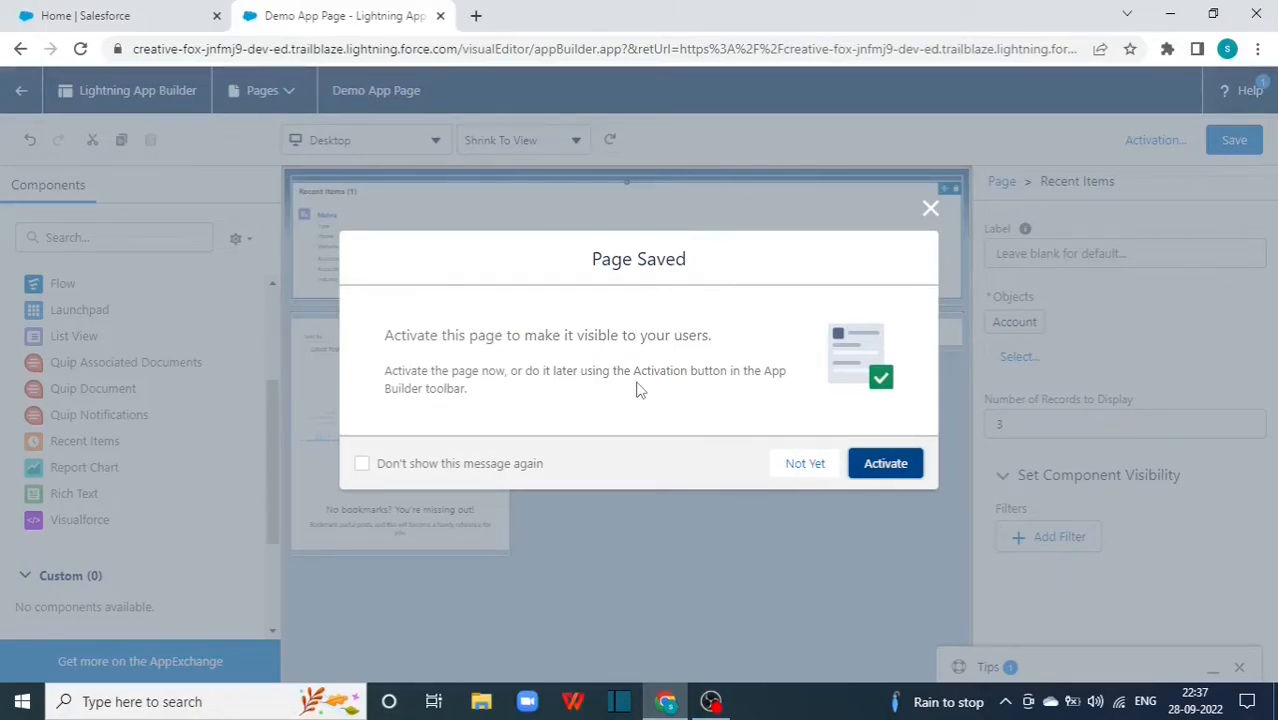
{"action": "left_click", "coordinate": [882, 462]}
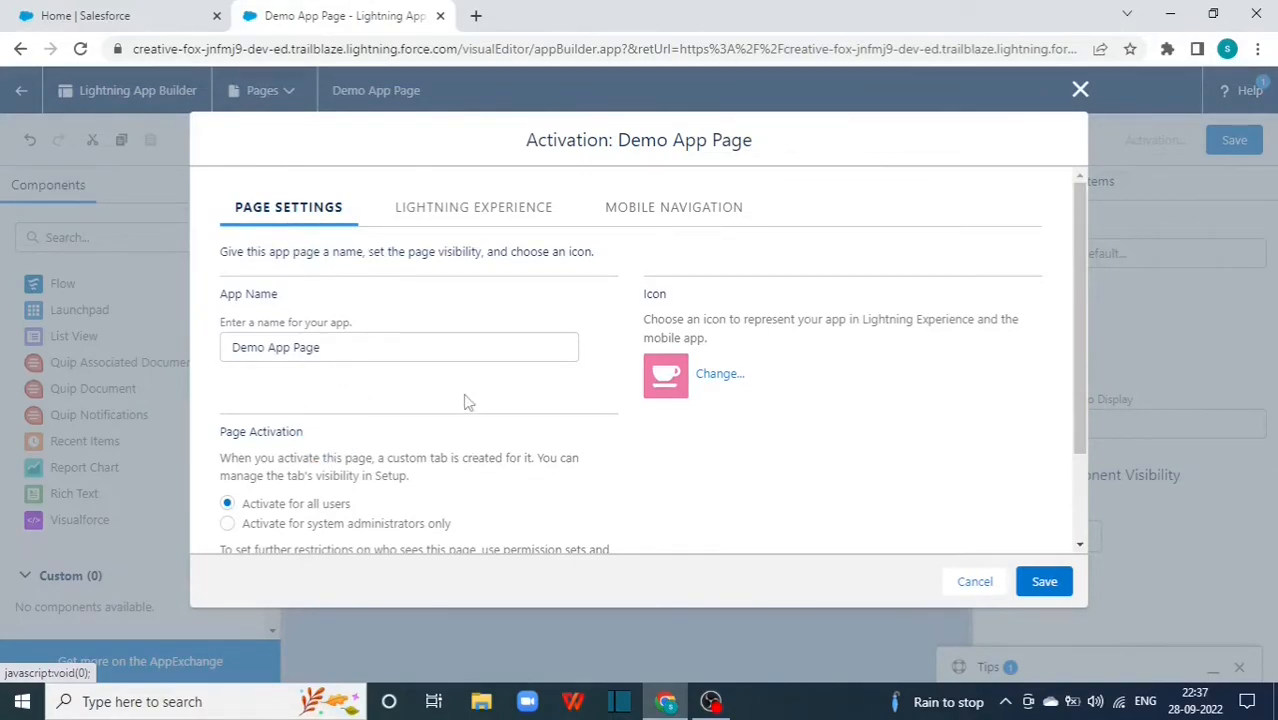
{"action": "scroll", "coordinate": [316, 356], "scroll_direction": "down", "scroll_amount": 2}
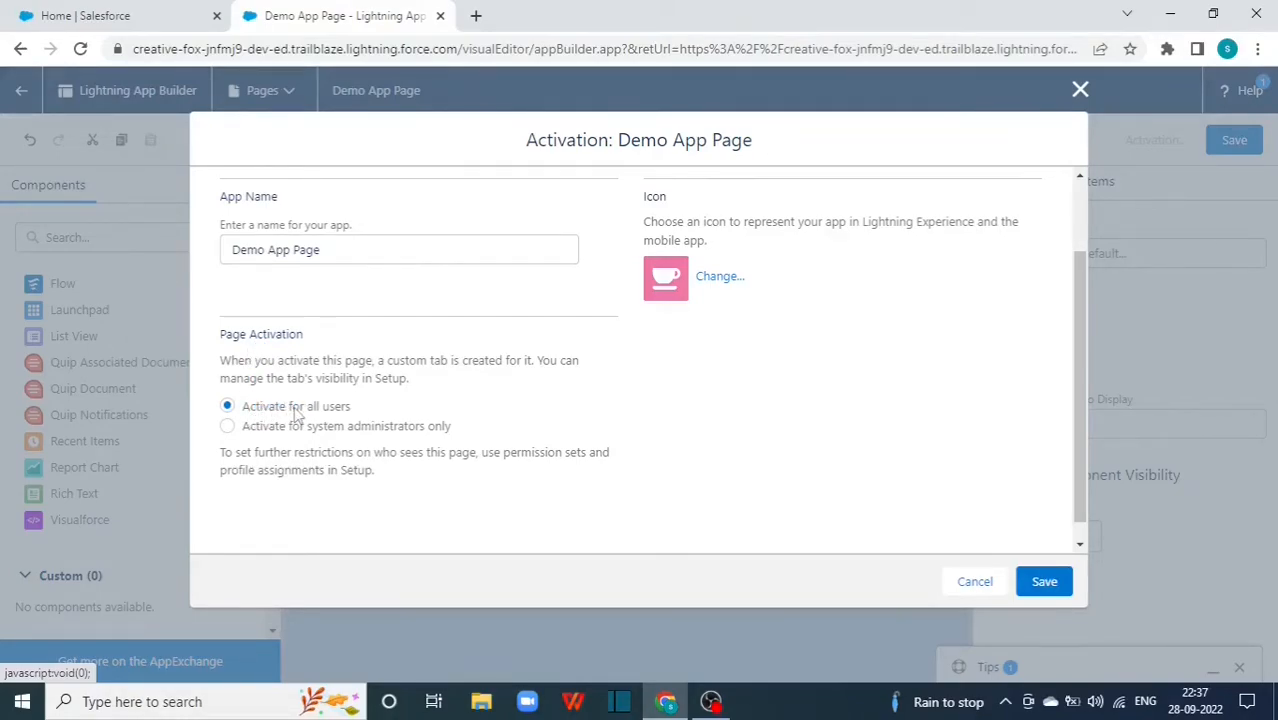
{"action": "scroll", "coordinate": [630, 405], "scroll_direction": "up", "scroll_amount": 2}
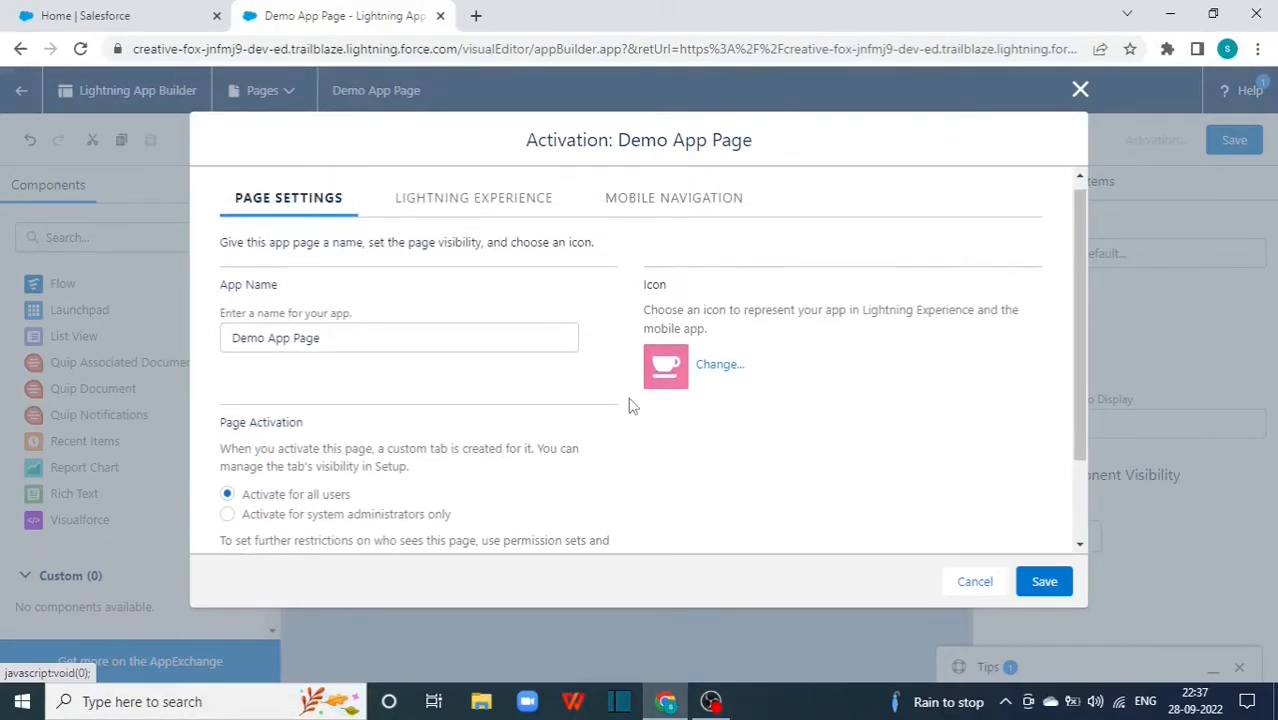
Add Demo App Page to the Sales app for Lightning Experience and check the mobile navigation settings.
{"action": "left_click", "coordinate": [452, 204]}
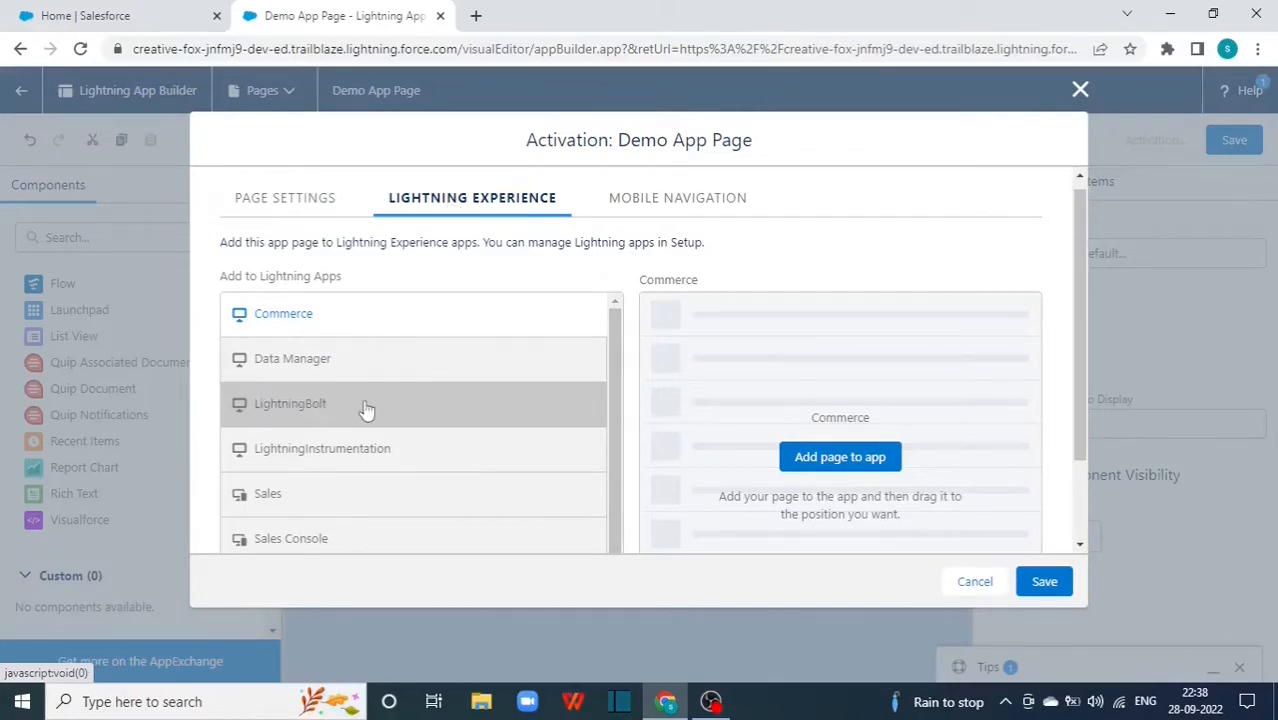
{"action": "scroll", "coordinate": [362, 412], "scroll_direction": "down", "scroll_amount": 1}
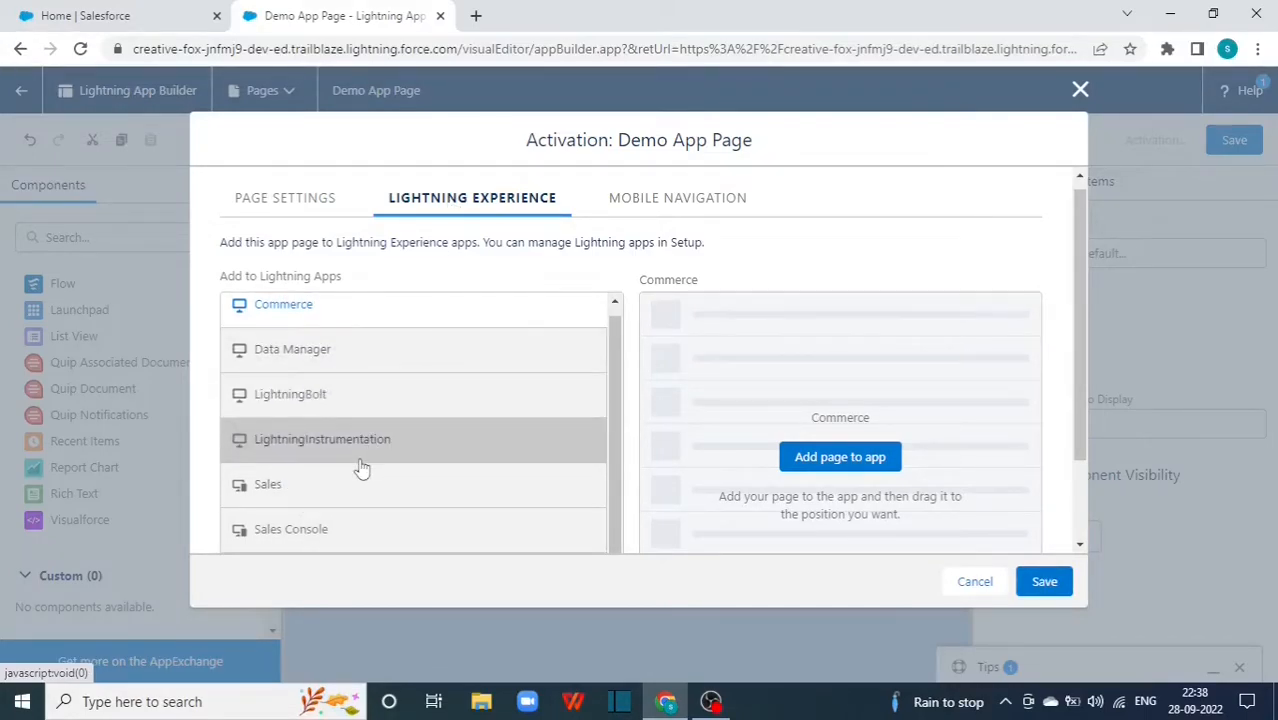
{"action": "scroll", "coordinate": [362, 467], "scroll_direction": "down", "scroll_amount": 1}
{"action": "left_click", "coordinate": [302, 482]}
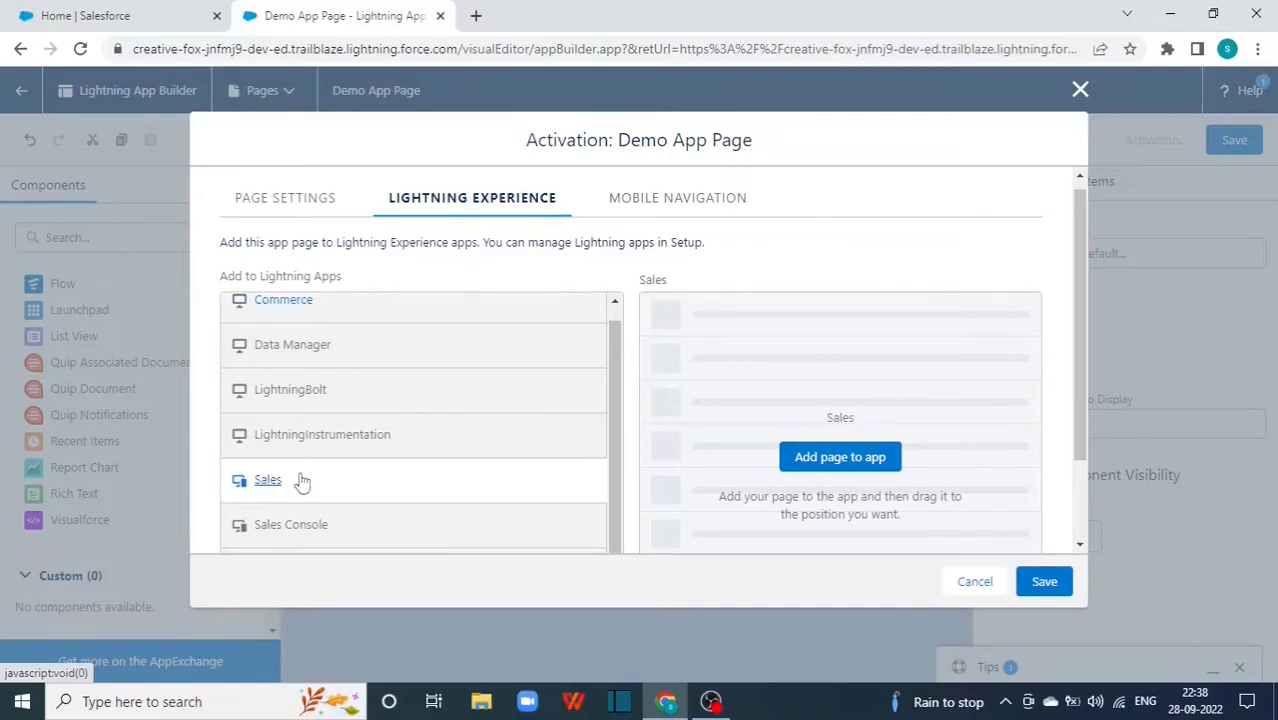
{"action": "left_click", "coordinate": [820, 459]}
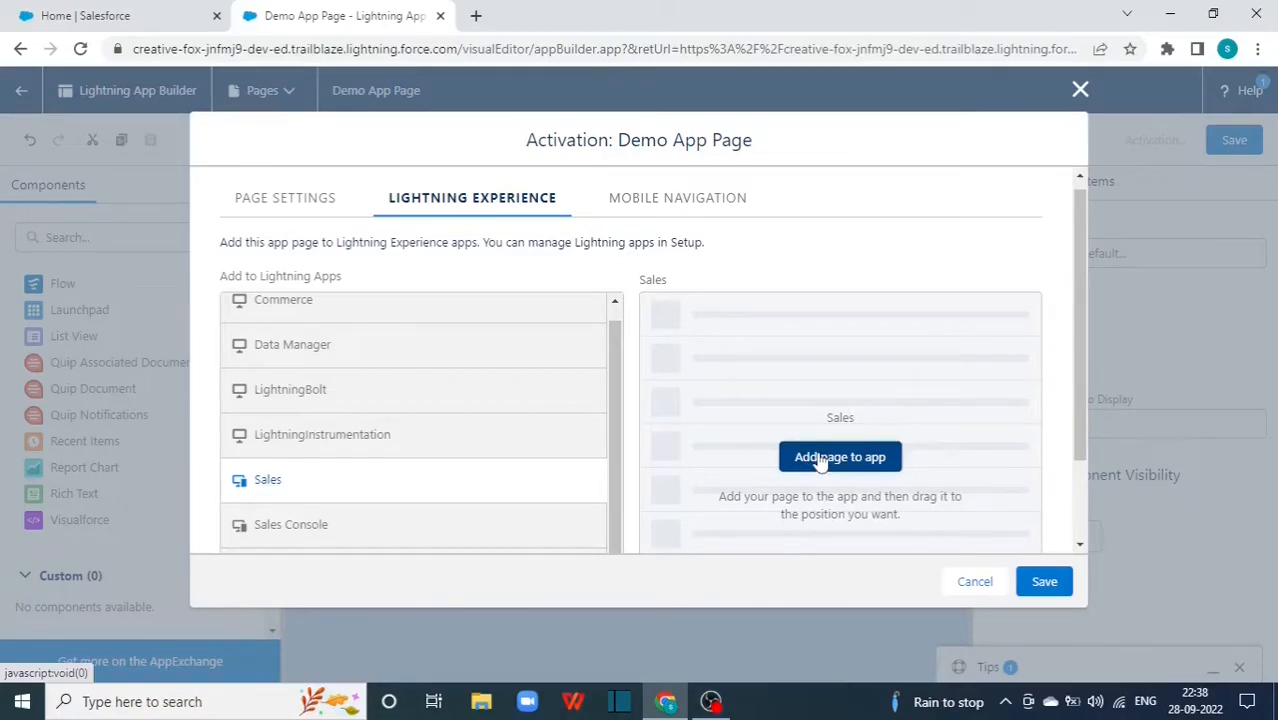
{"action": "mouse_move", "coordinate": [804, 359]}
{"action": "left_mouse_down"}
{"action": "mouse_move", "coordinate": [810, 425]}
{"action": "mouse_move", "coordinate": [794, 361]}
{"action": "left_mouse_up"}
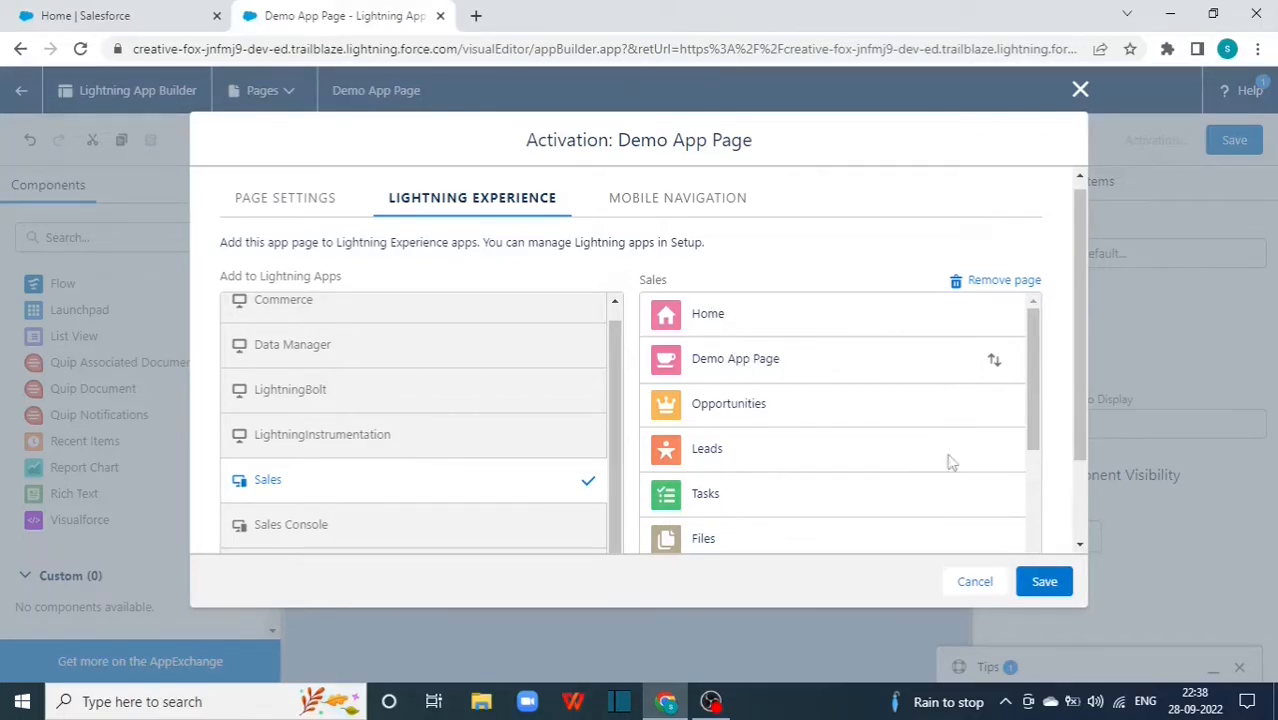
{"action": "left_click", "coordinate": [667, 207]}
{"action": "left_click", "coordinate": [458, 202]}
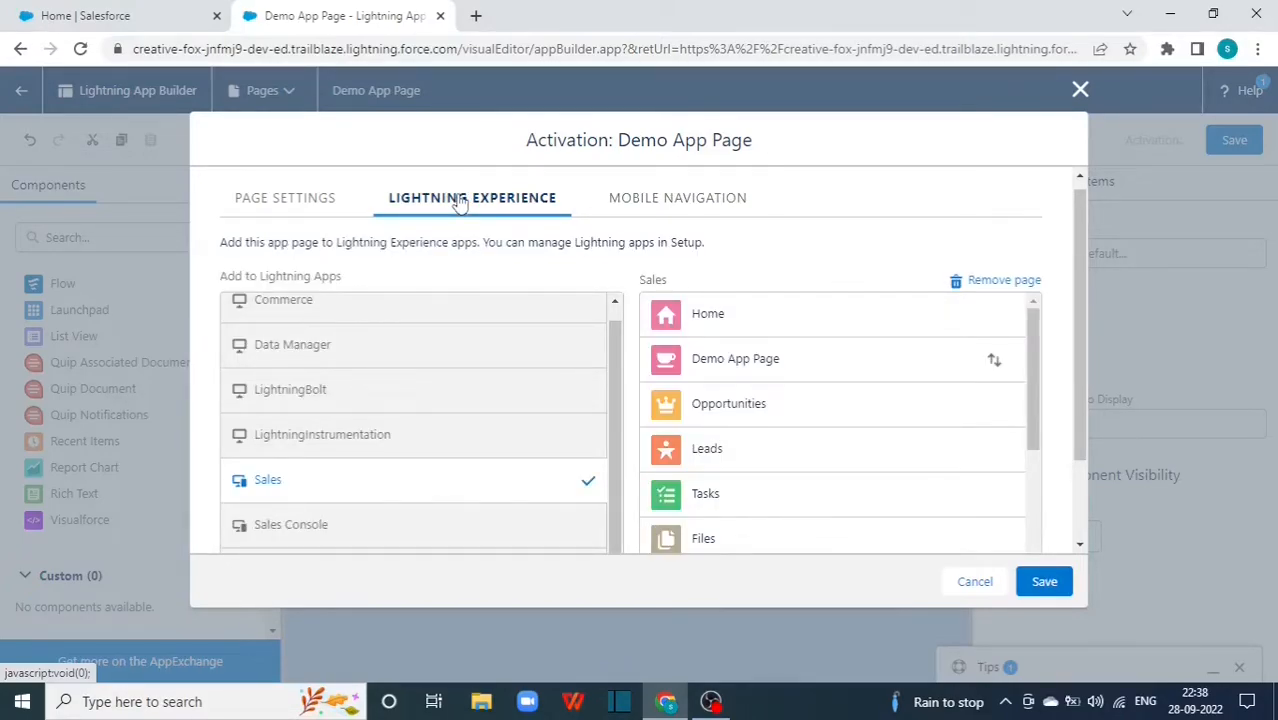
Save the activation of Demo App Page, reload the Sales app and view the page there.
{"action": "left_click", "coordinate": [1045, 583]}
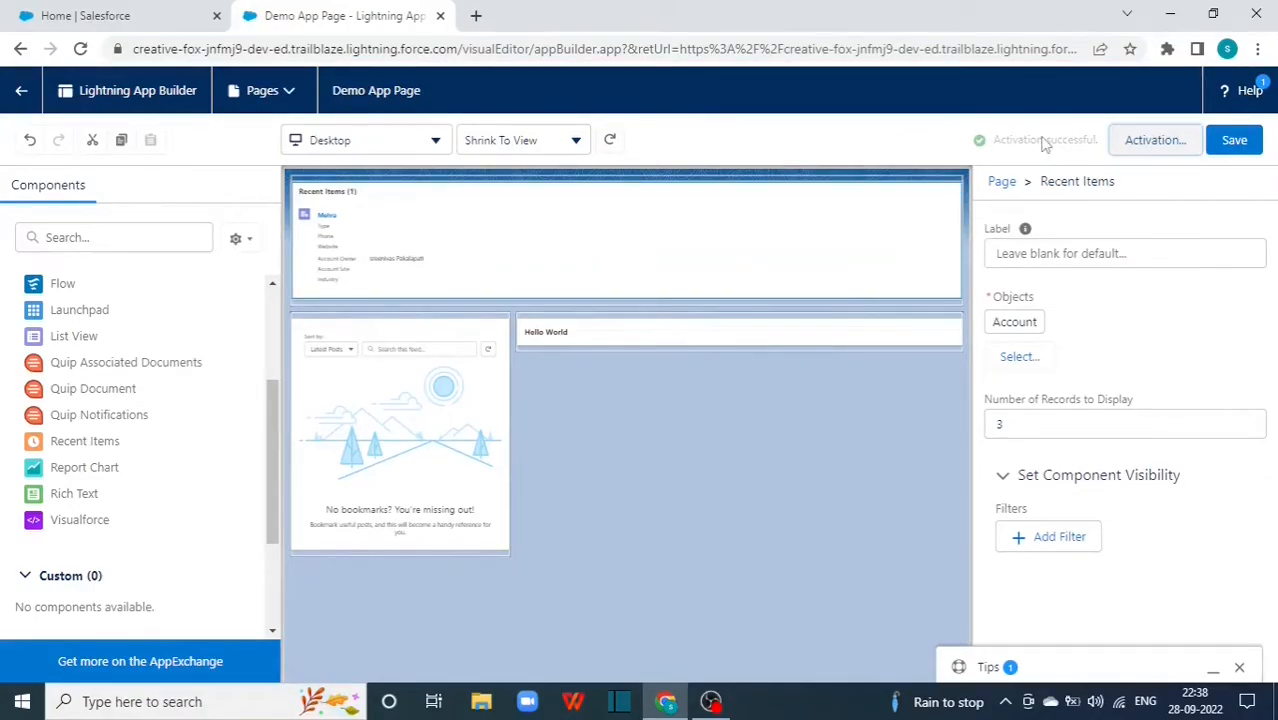
{"action": "left_click", "coordinate": [128, 16]}
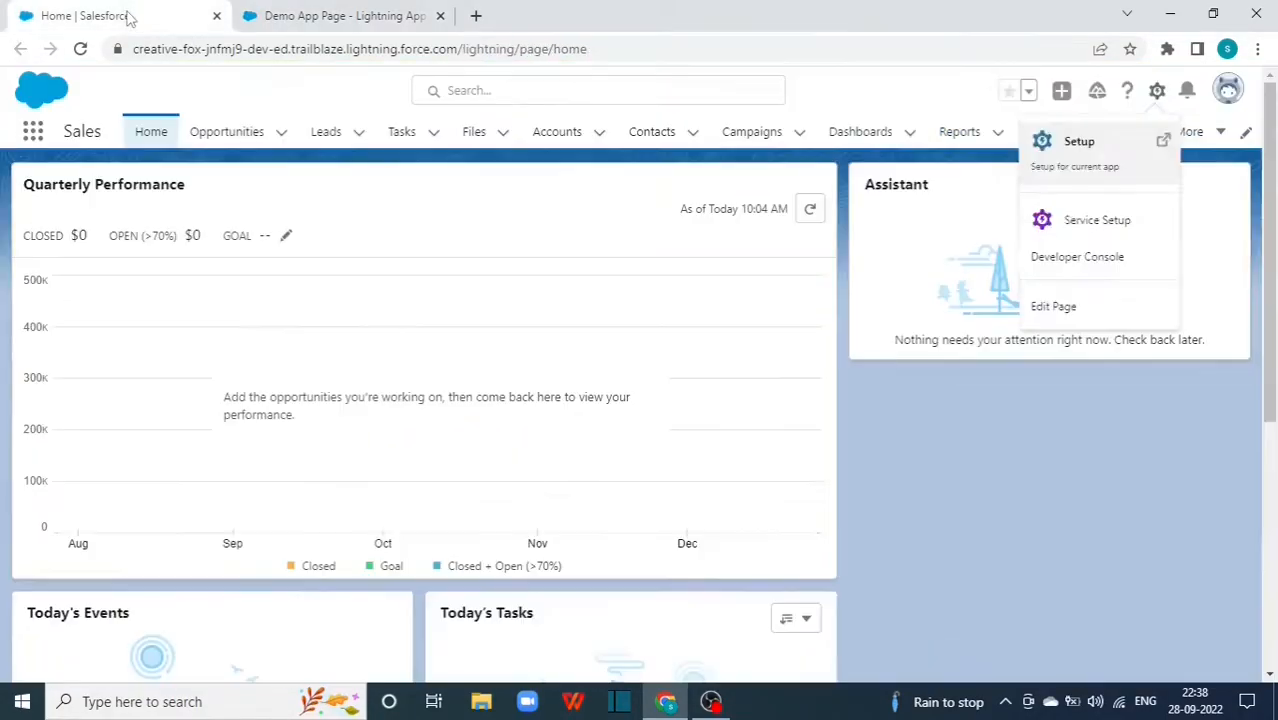
{"action": "left_click", "coordinate": [80, 52]}
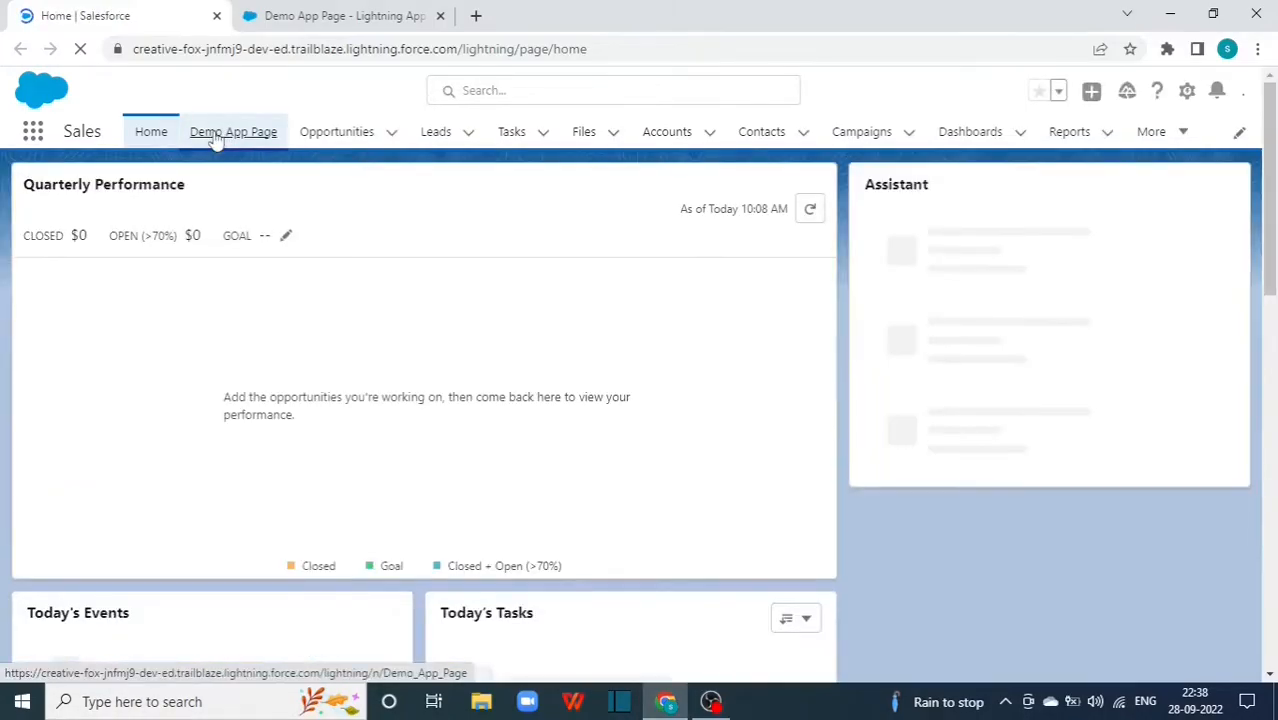
{"action": "left_click", "coordinate": [213, 138]}
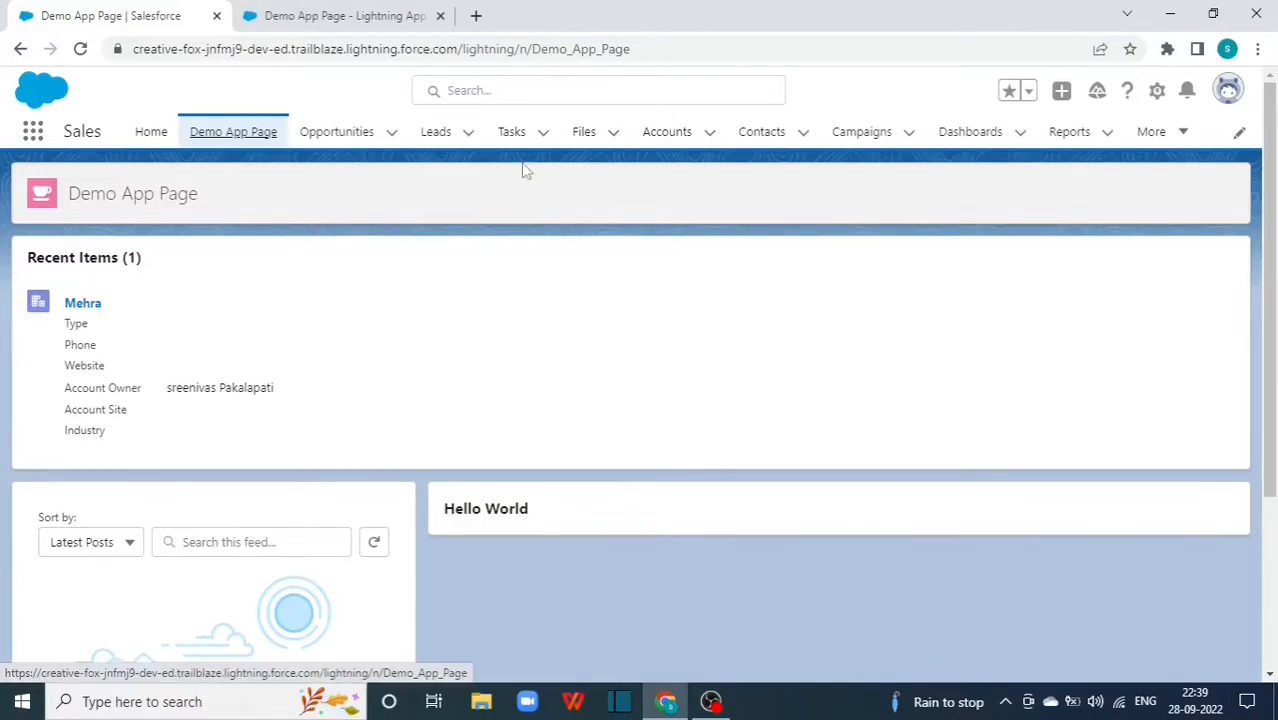
{"action": "scroll", "coordinate": [197, 370], "scroll_direction": "down", "scroll_amount": 1}
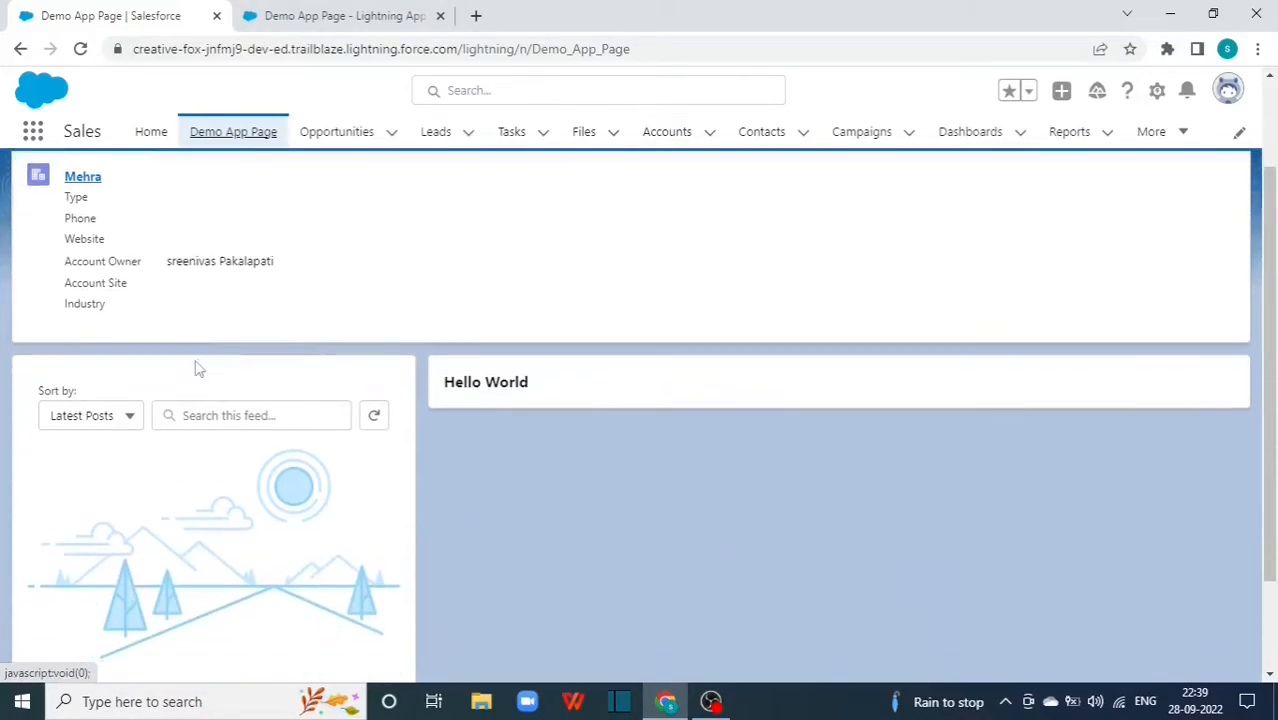
{"action": "scroll", "coordinate": [188, 523], "scroll_direction": "up", "scroll_amount": 1}
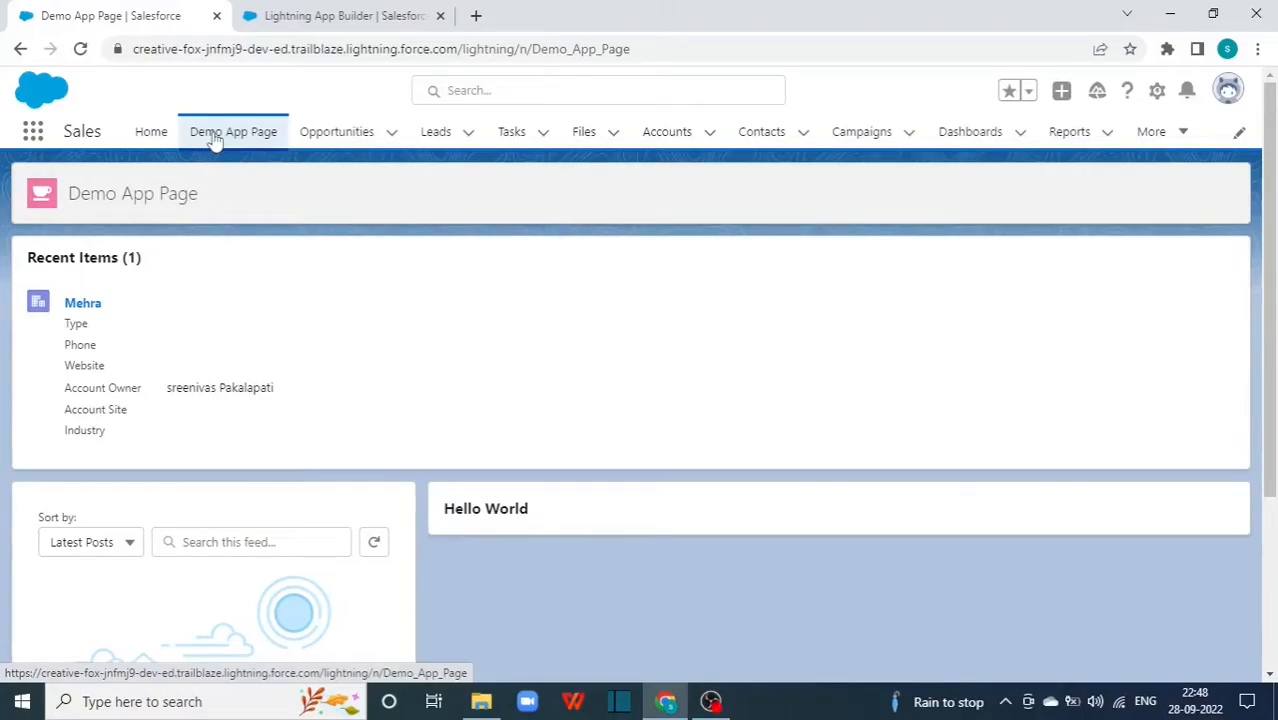
{"action": "left_click", "coordinate": [155, 139]}
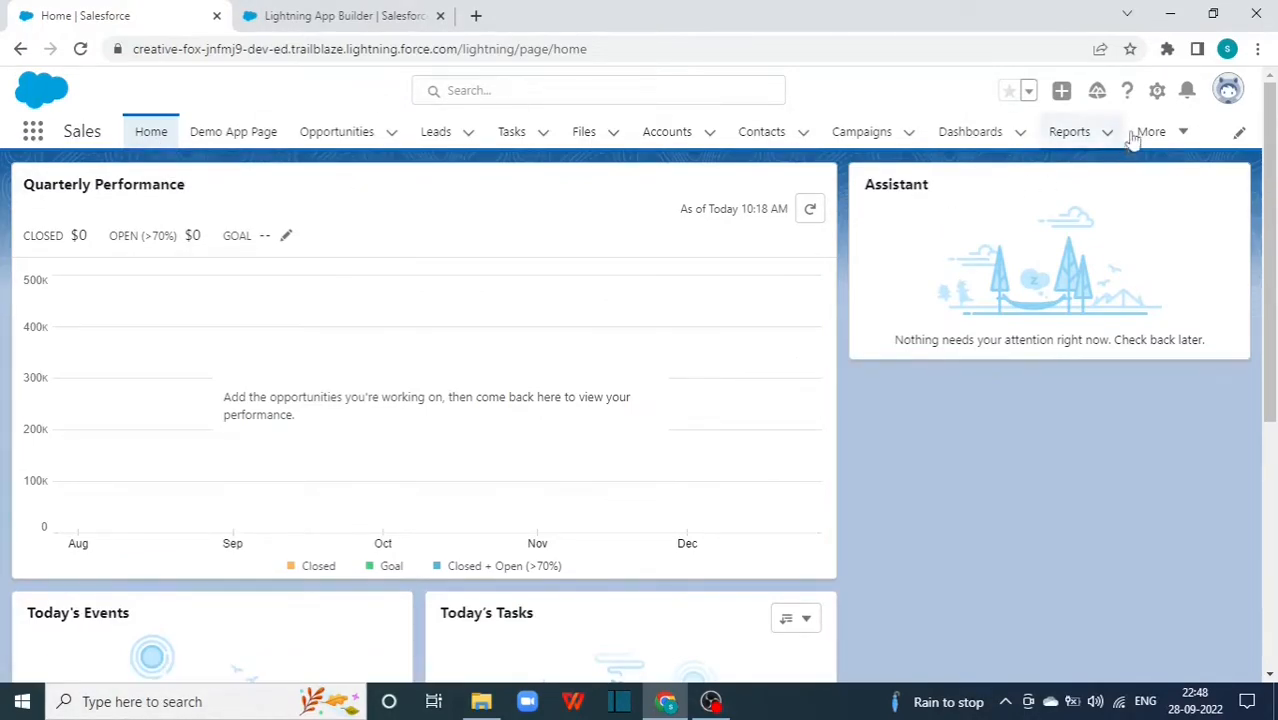
{"action": "left_click", "coordinate": [1155, 92]}
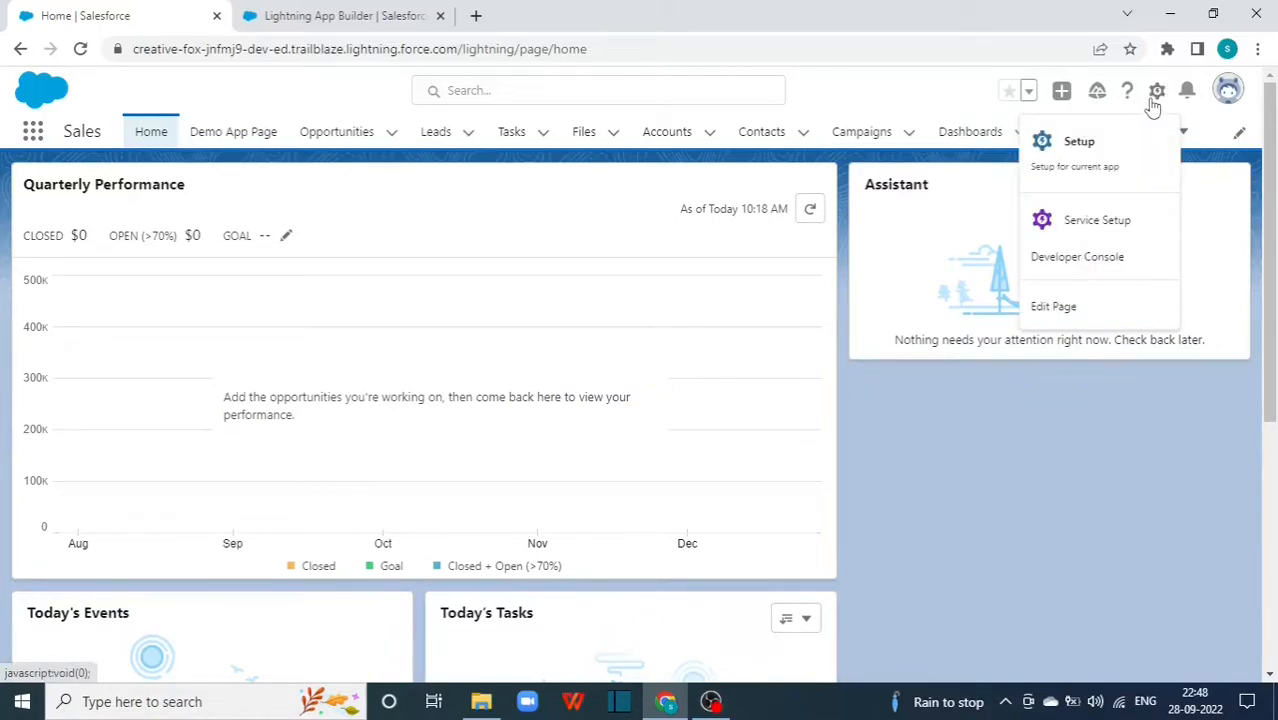
{"action": "left_click", "coordinate": [1085, 307]}
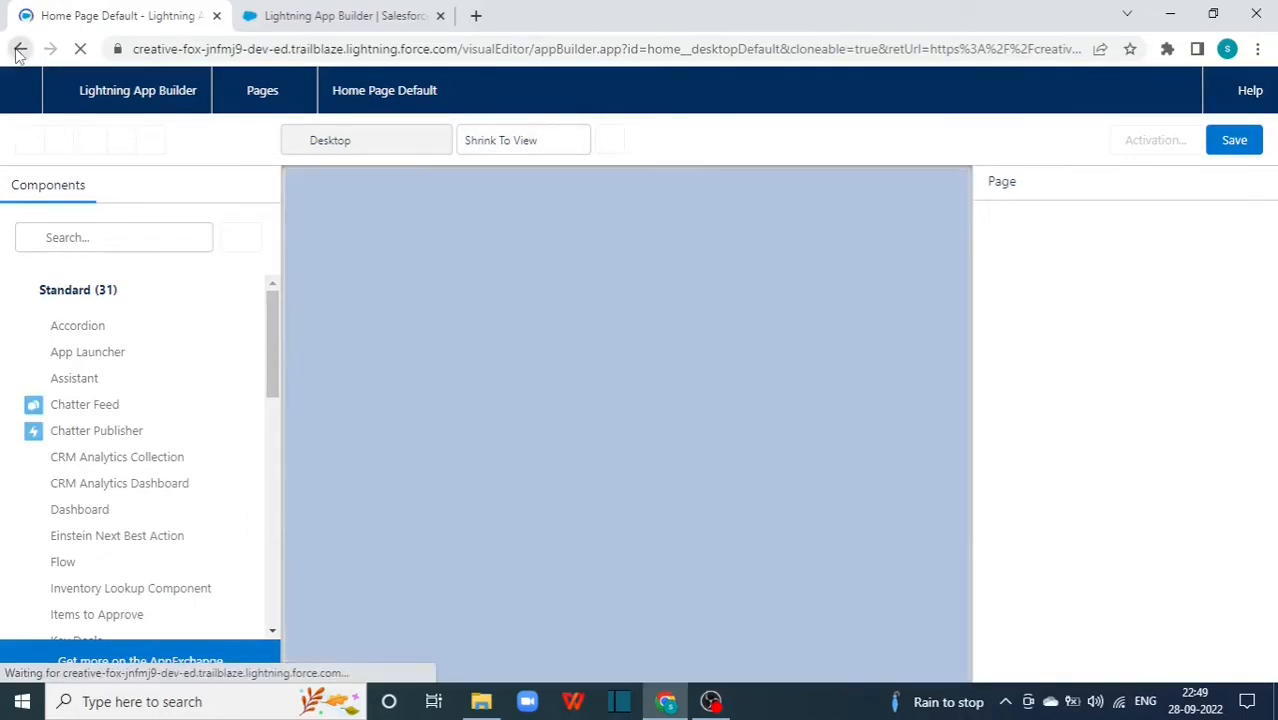
{"action": "left_click", "coordinate": [19, 49]}
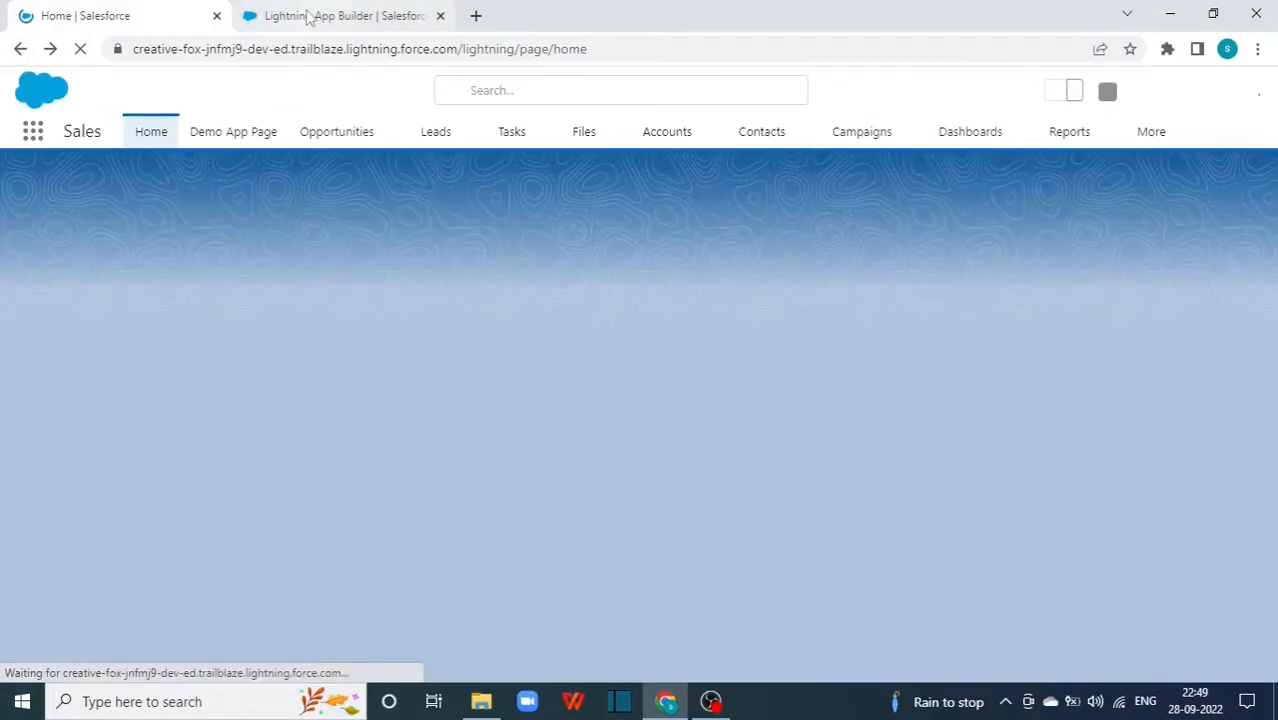
Start a new Lightning page of type Home Page in the Lightning App Builder setup and label it Home Page Demo.
{"action": "left_click", "coordinate": [308, 17]}
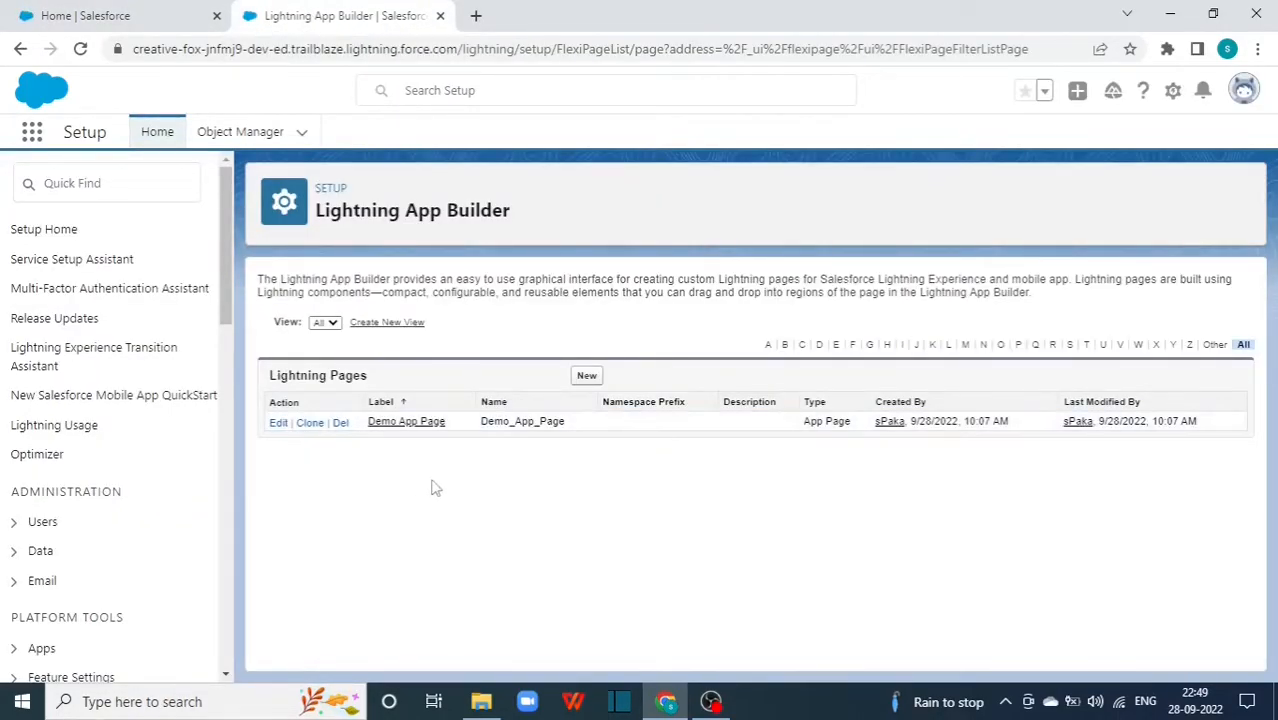
{"action": "left_click", "coordinate": [585, 379]}
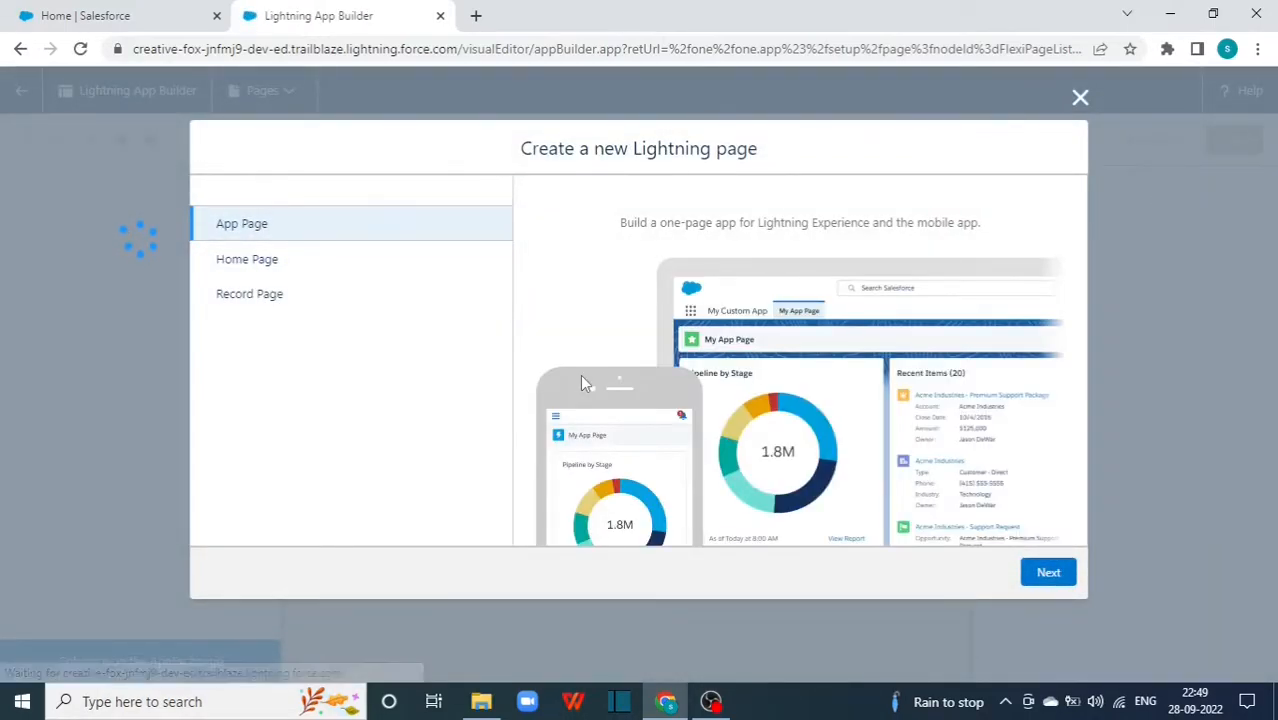
{"action": "left_click", "coordinate": [268, 264]}
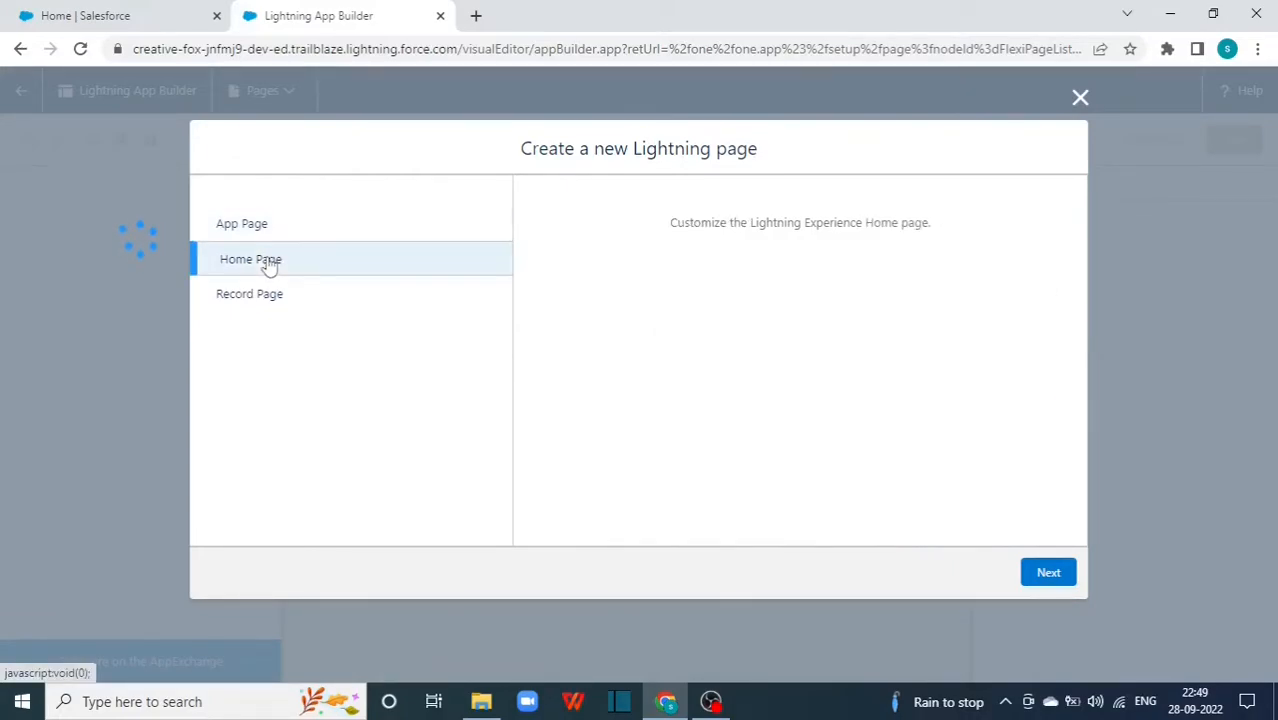
{"action": "left_click", "coordinate": [1048, 575]}
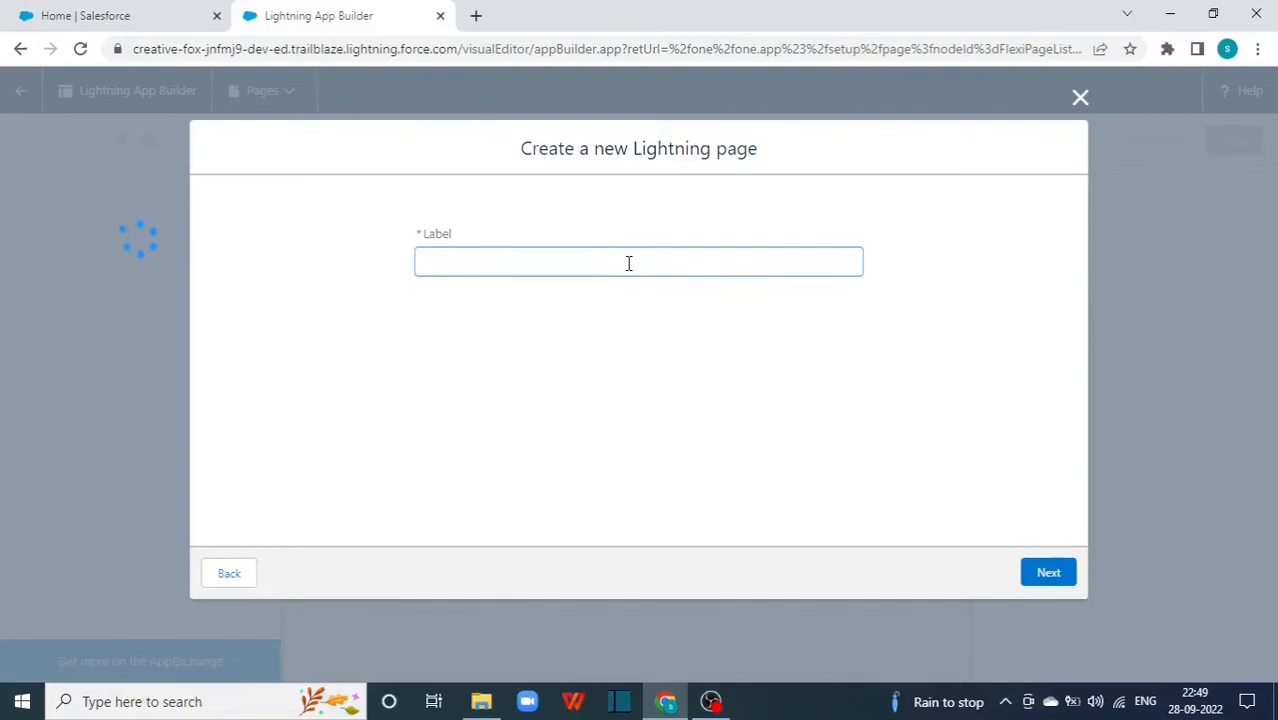
{"action": "type", "text": "Home Page Demo"}
{"action": "left_click", "coordinate": [1045, 575]}
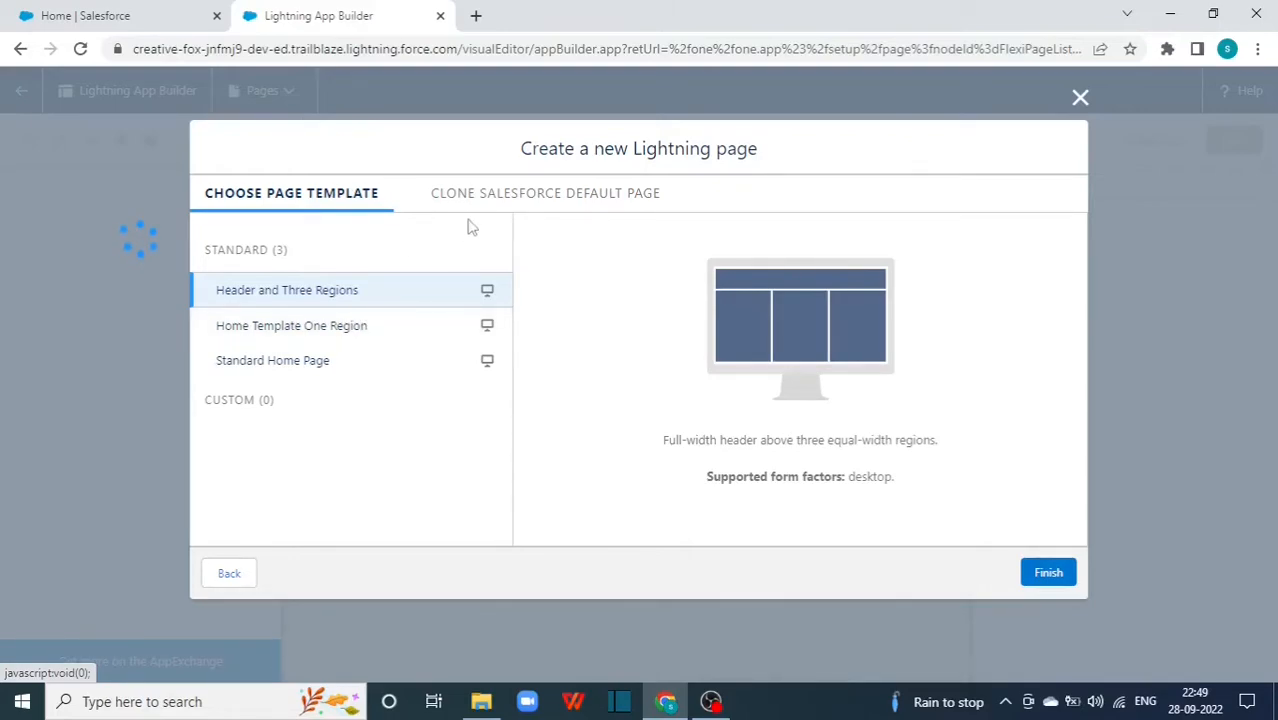
Check the option of cloning a Salesforce default page, and finish creating the page with the Header and Three Regions template.
{"action": "left_click", "coordinate": [517, 205]}
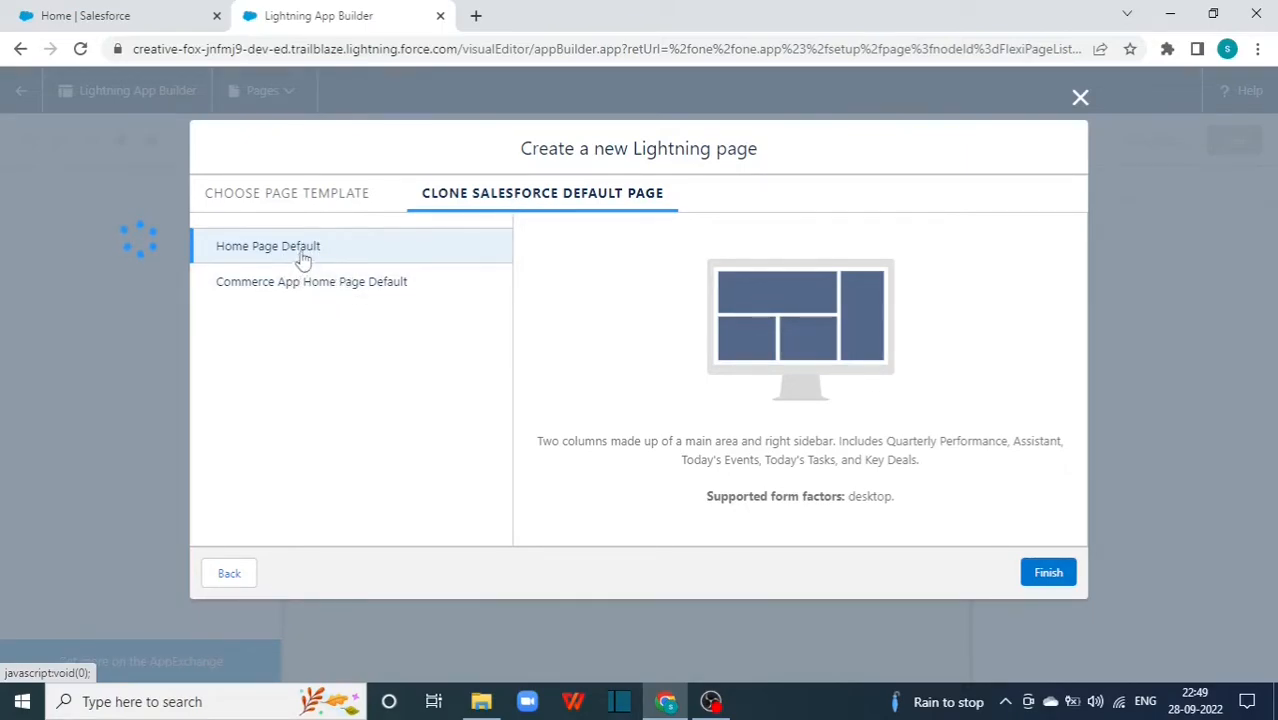
{"action": "left_click", "coordinate": [297, 197]}
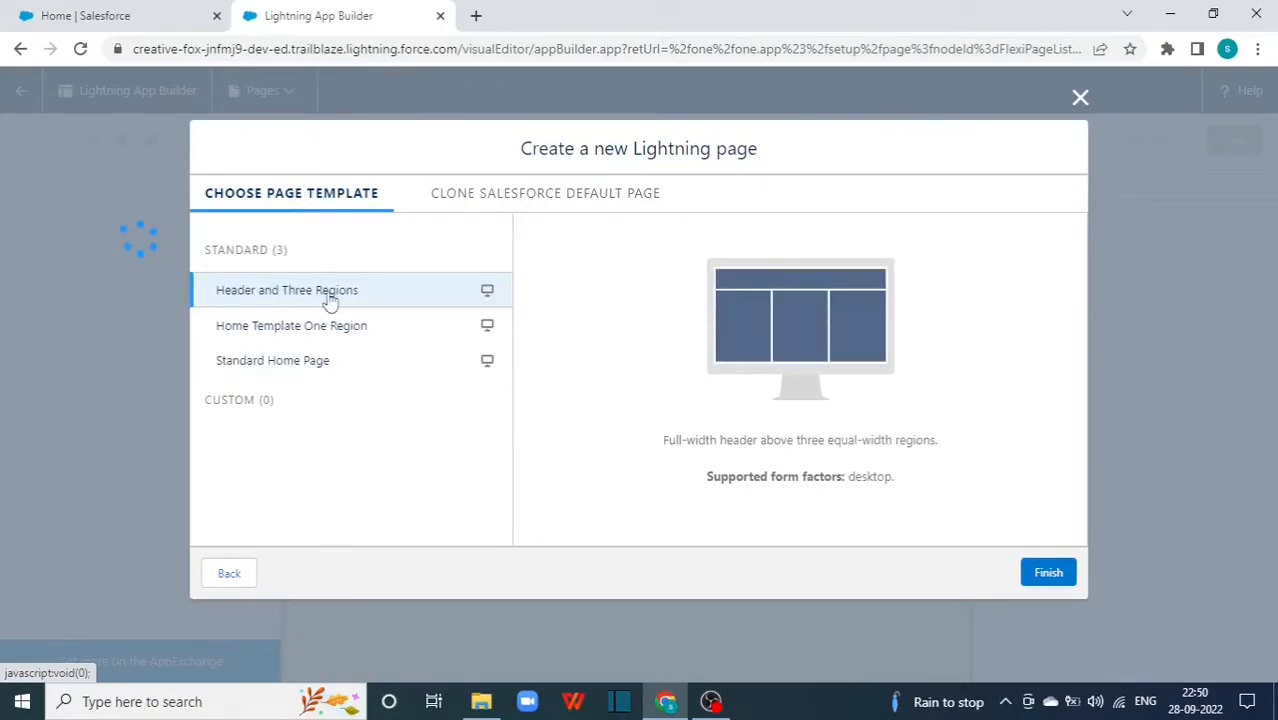
{"action": "left_click", "coordinate": [1049, 574]}
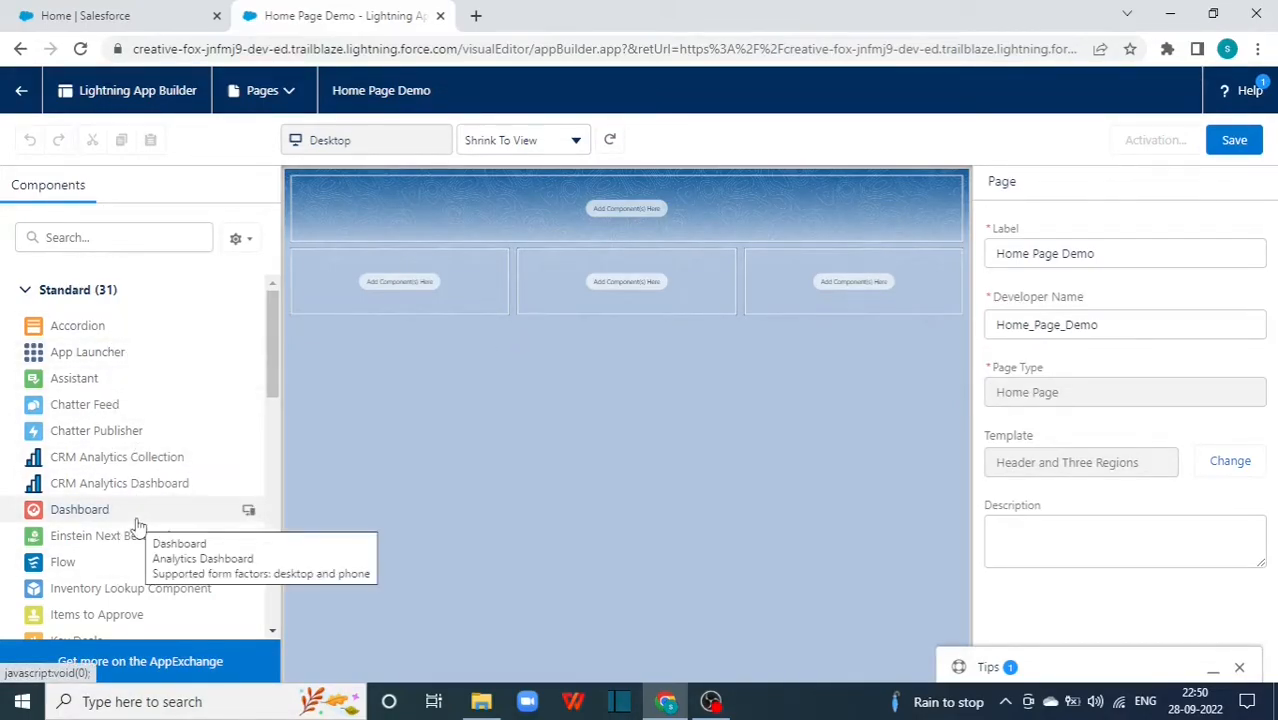
Add the Key Deals component to the header region and a List View component to the first of the three lower regions.
{"action": "scroll", "coordinate": [138, 525], "scroll_direction": "down", "scroll_amount": 3}
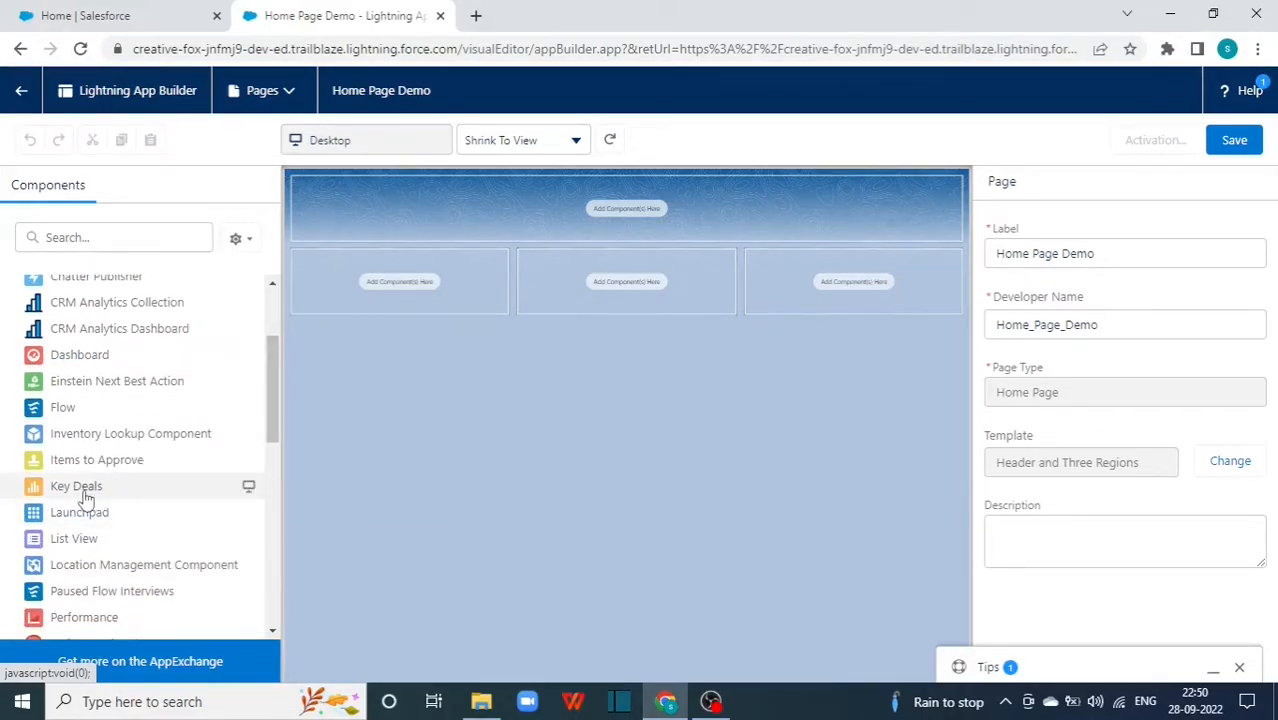
{"action": "left_click_drag", "start_coordinate": [86, 489], "coordinate": [444, 218]}
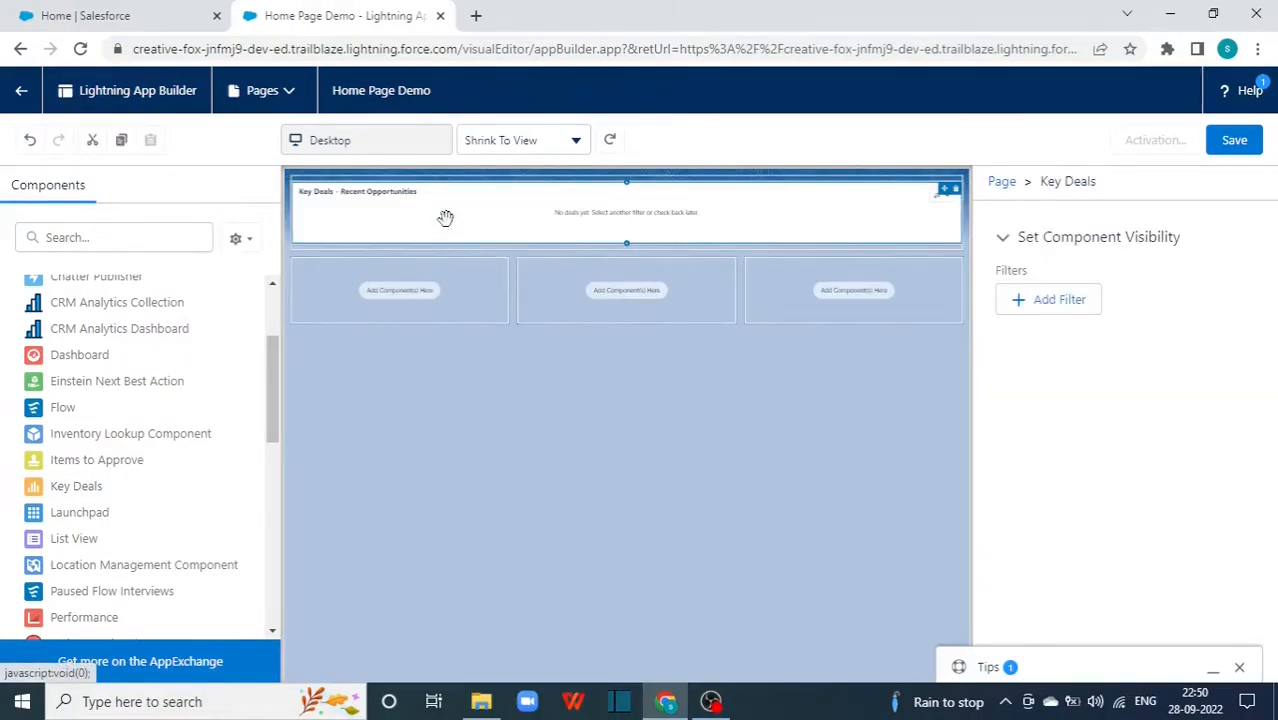
{"action": "scroll", "coordinate": [85, 490], "scroll_direction": "down", "scroll_amount": 1}
{"action": "left_click_drag", "start_coordinate": [85, 490], "coordinate": [320, 288]}
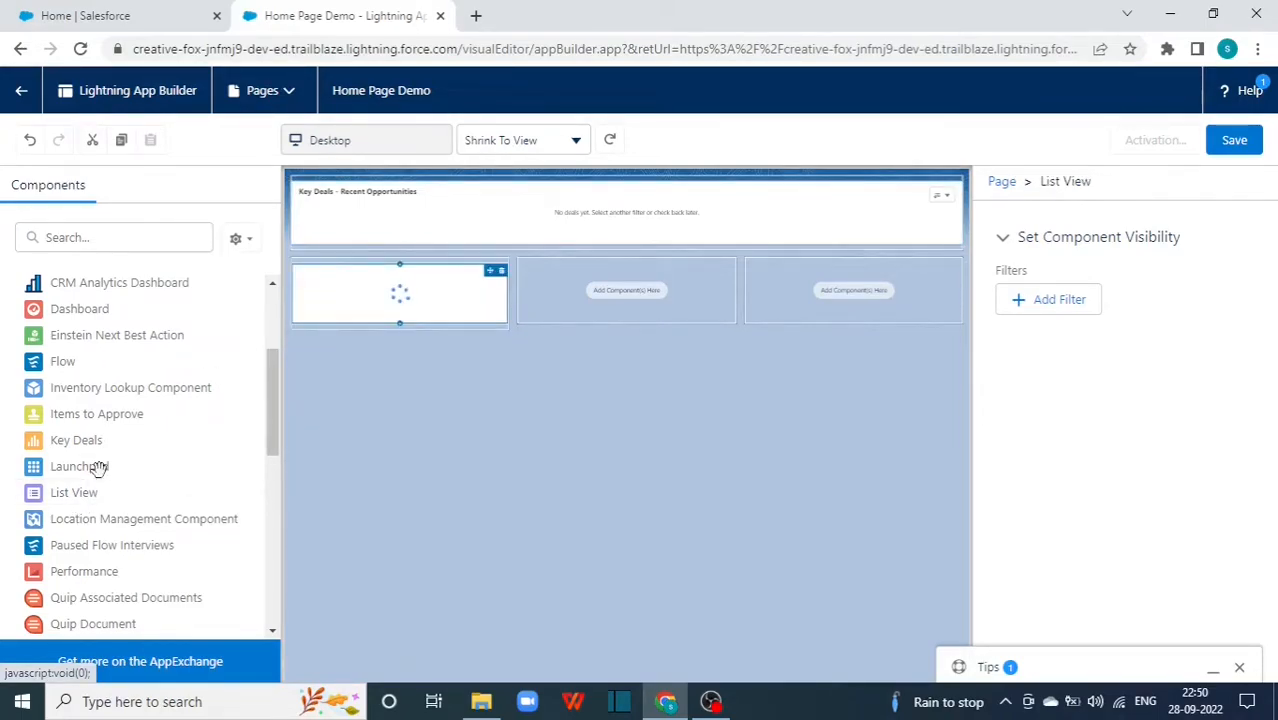
Add Today's Events to the third lower region and Today's Tasks to the middle one.
{"action": "scroll", "coordinate": [103, 478], "scroll_direction": "down", "scroll_amount": 5}
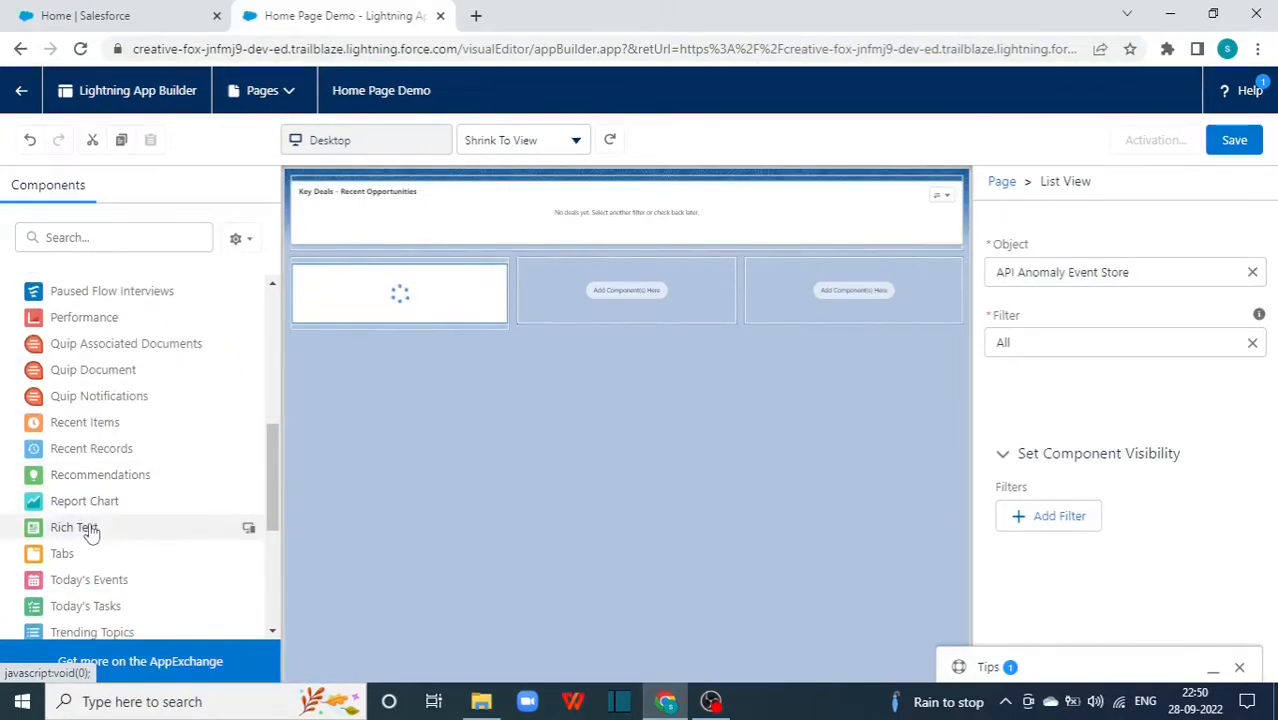
{"action": "scroll", "coordinate": [88, 535], "scroll_direction": "down", "scroll_amount": 1}
{"action": "left_click_drag", "start_coordinate": [95, 528], "coordinate": [771, 304]}
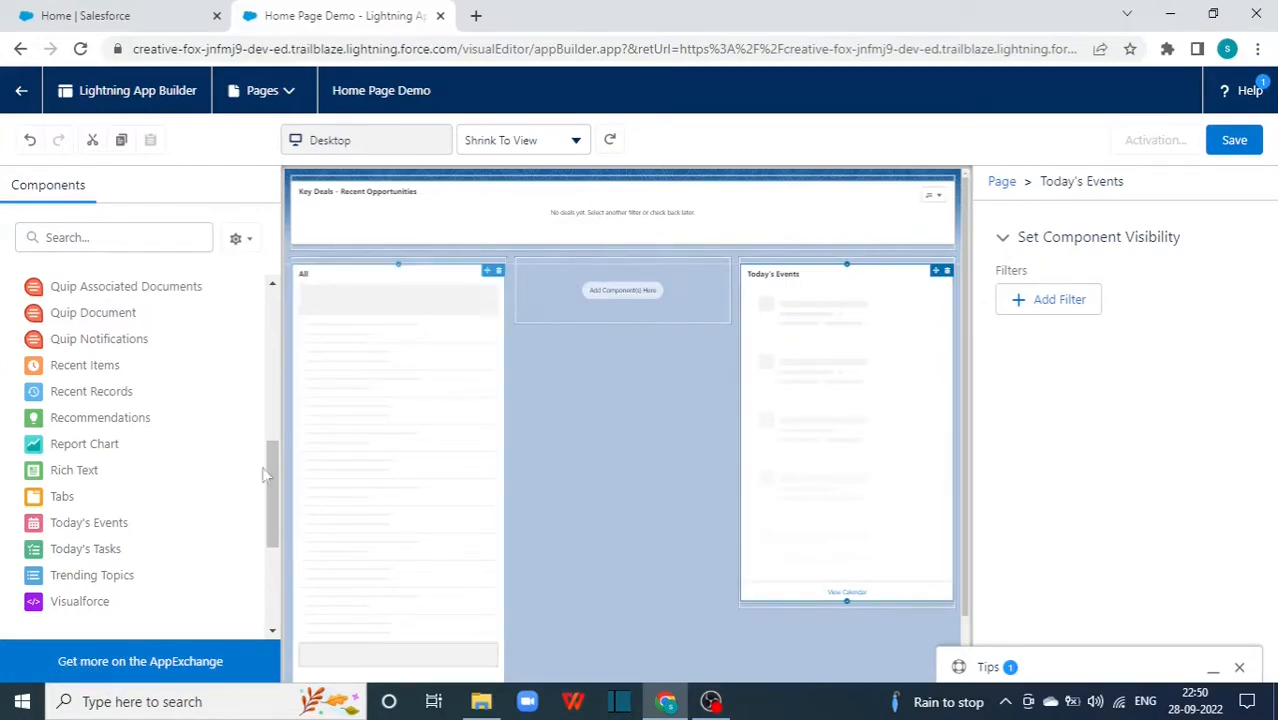
{"action": "left_click_drag", "start_coordinate": [94, 551], "coordinate": [528, 283]}
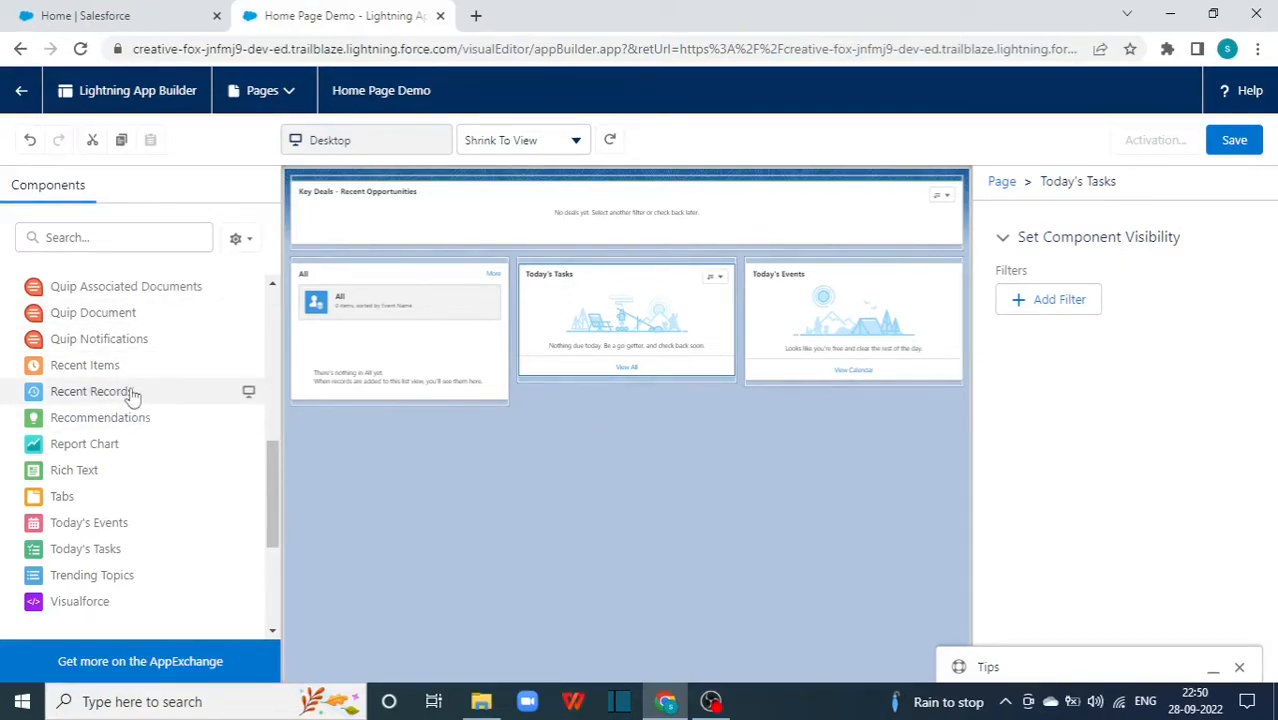
Save the home page, start its activation and review the Org Default, App Default and App and Profile assignment options.
{"action": "mouse_move", "coordinate": [131, 396]}
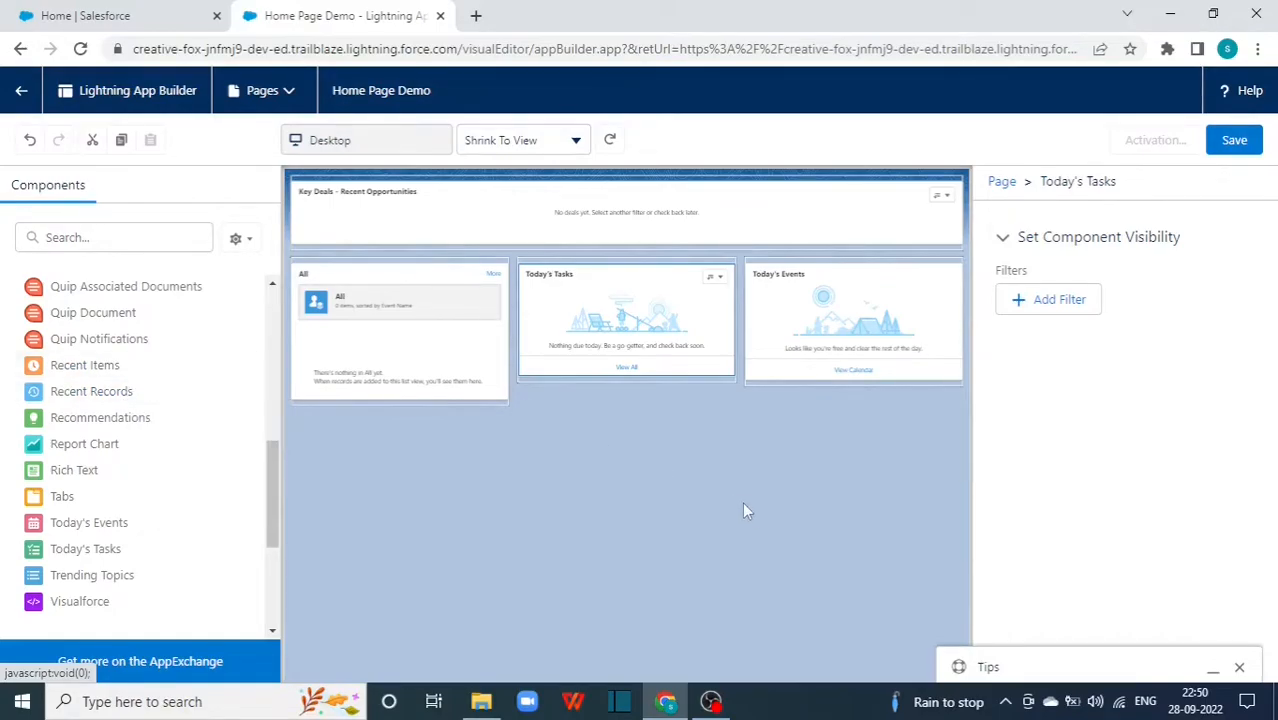
{"action": "left_click", "coordinate": [1229, 145]}
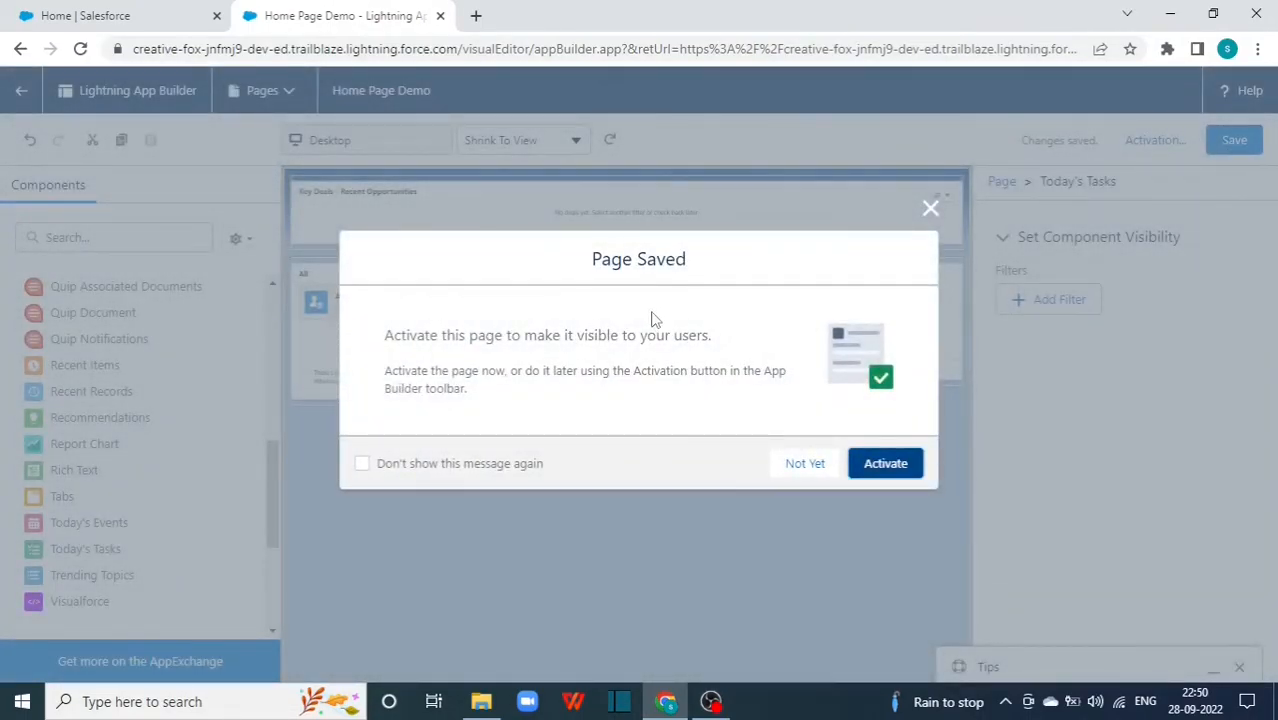
{"action": "left_click", "coordinate": [888, 465]}
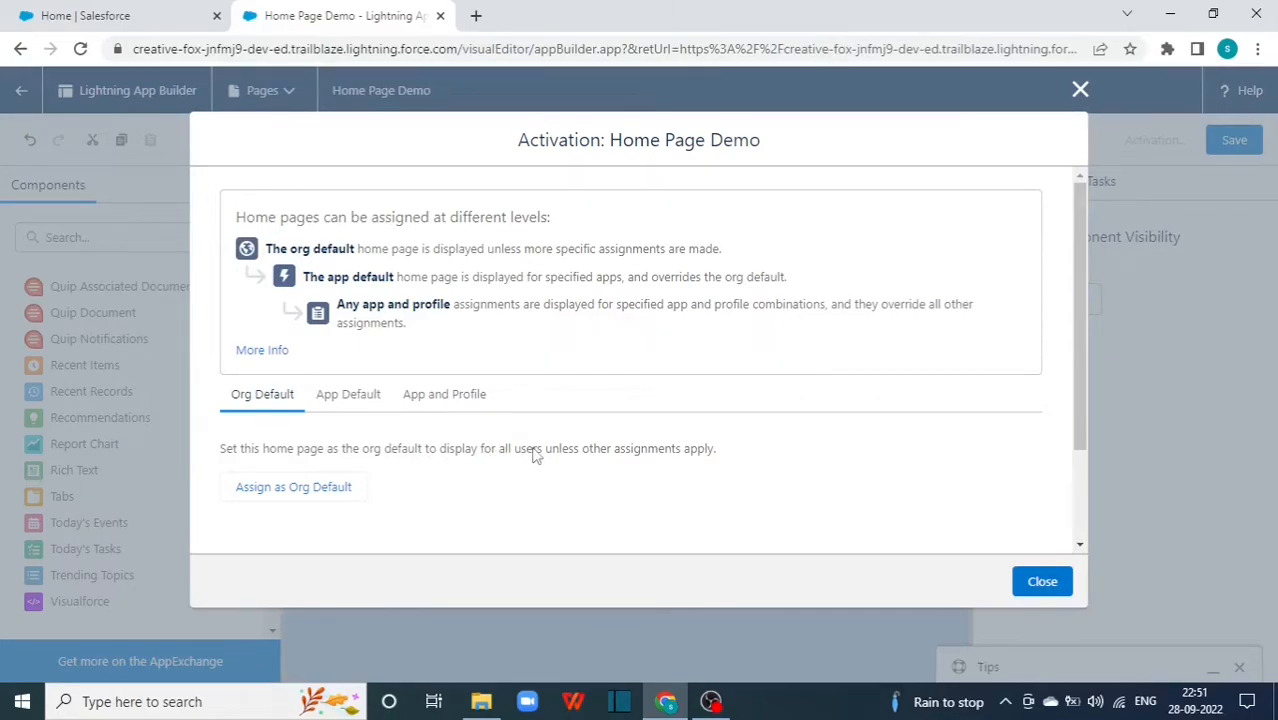
{"action": "left_click", "coordinate": [343, 400]}
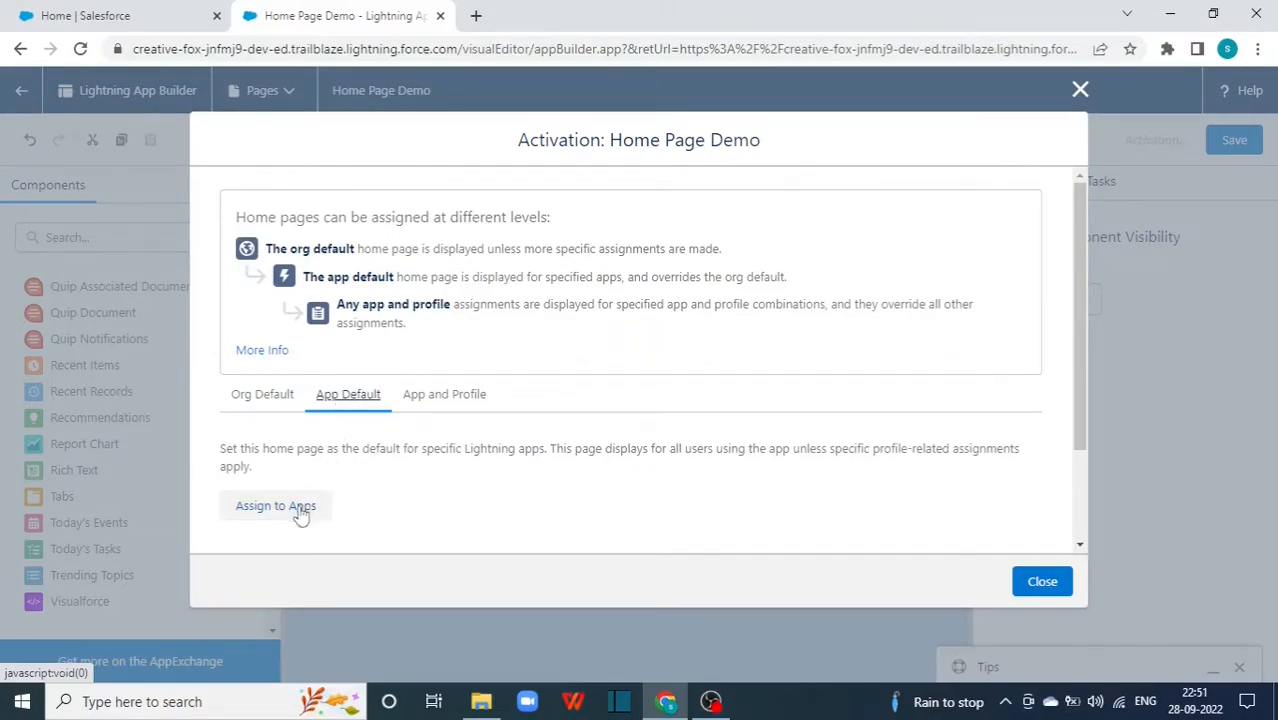
{"action": "left_click", "coordinate": [449, 400]}
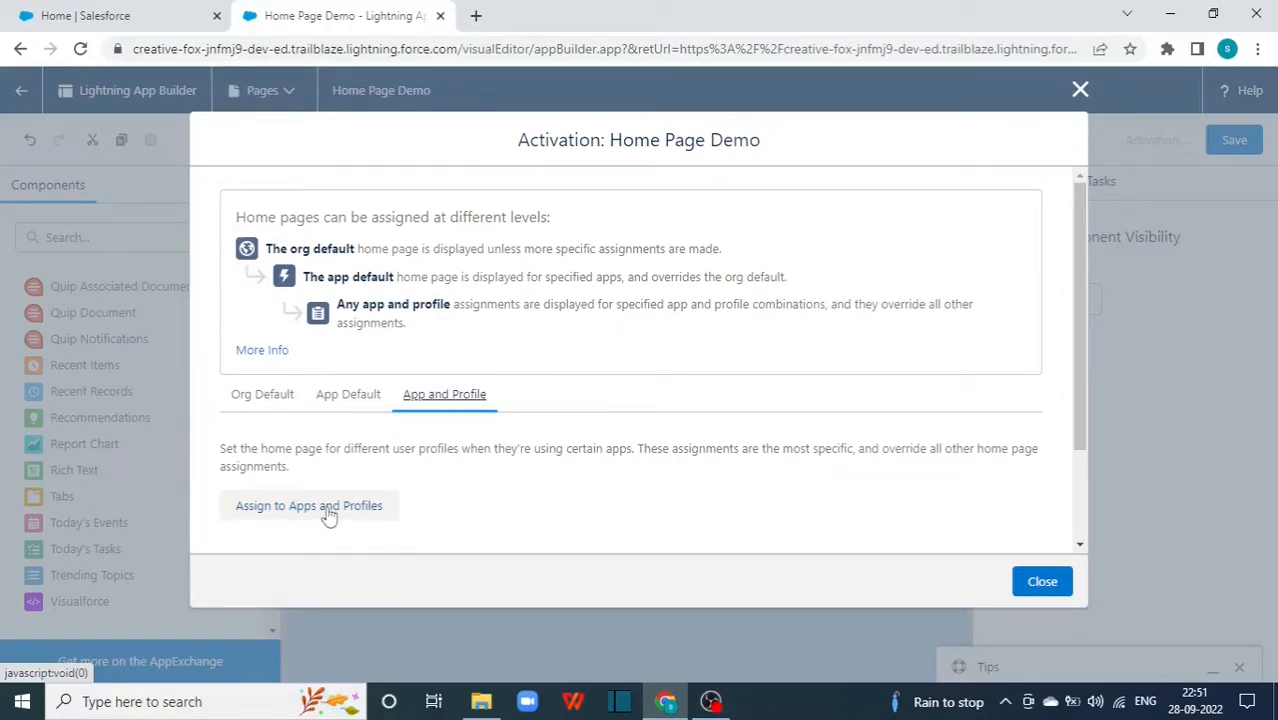
Assign Home Page Demo as the app default home page for the Sales app and view the Sales home page.
{"action": "left_click", "coordinate": [352, 396]}
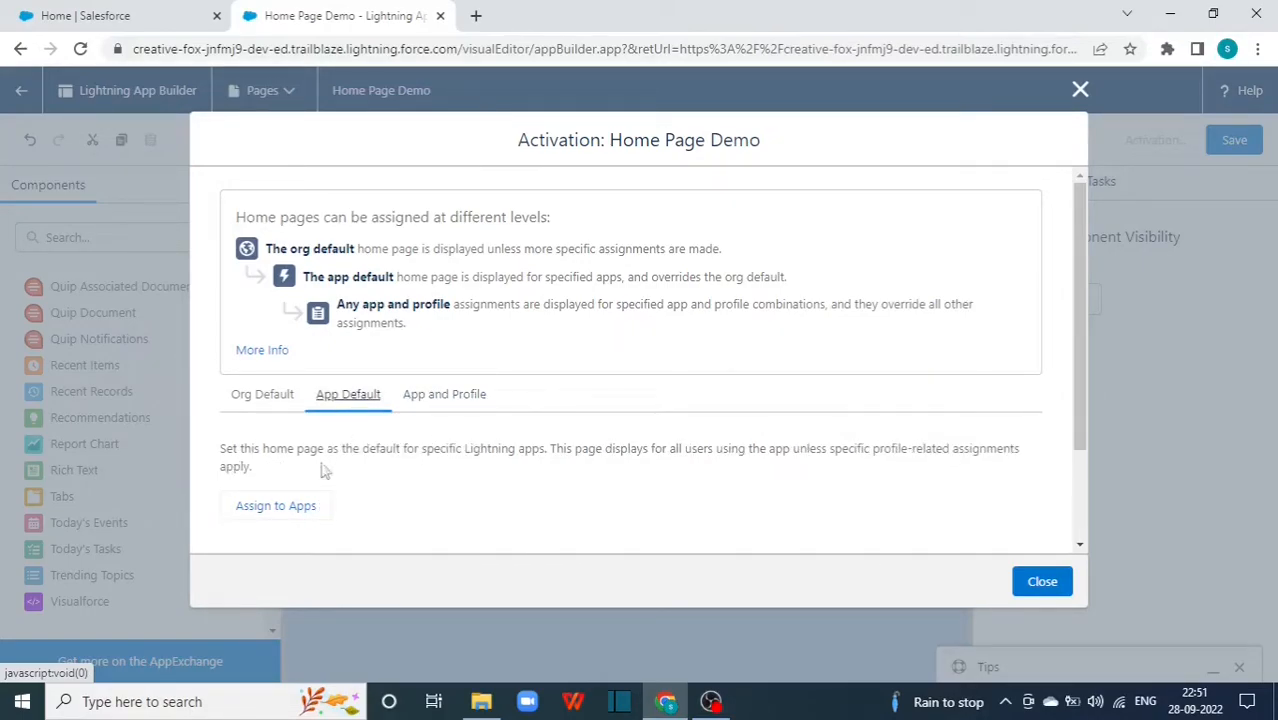
{"action": "left_click", "coordinate": [276, 506]}
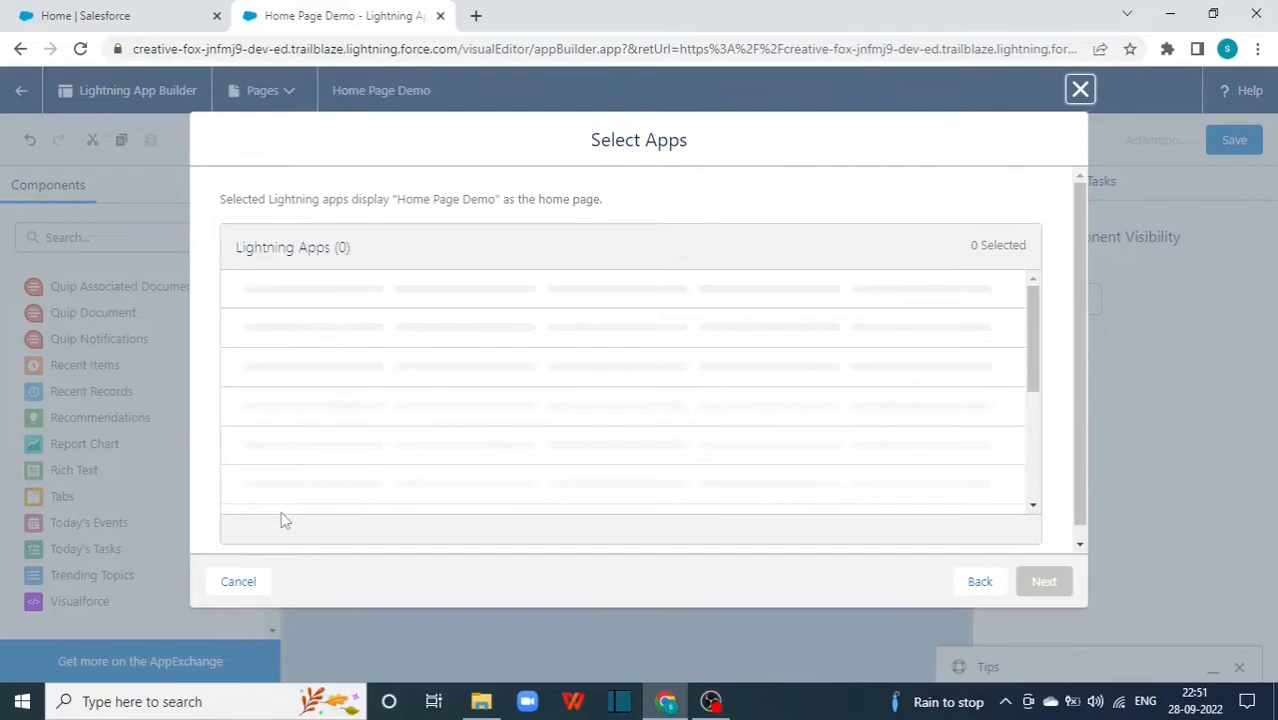
{"action": "scroll", "coordinate": [270, 480], "scroll_direction": "down", "scroll_amount": 1}
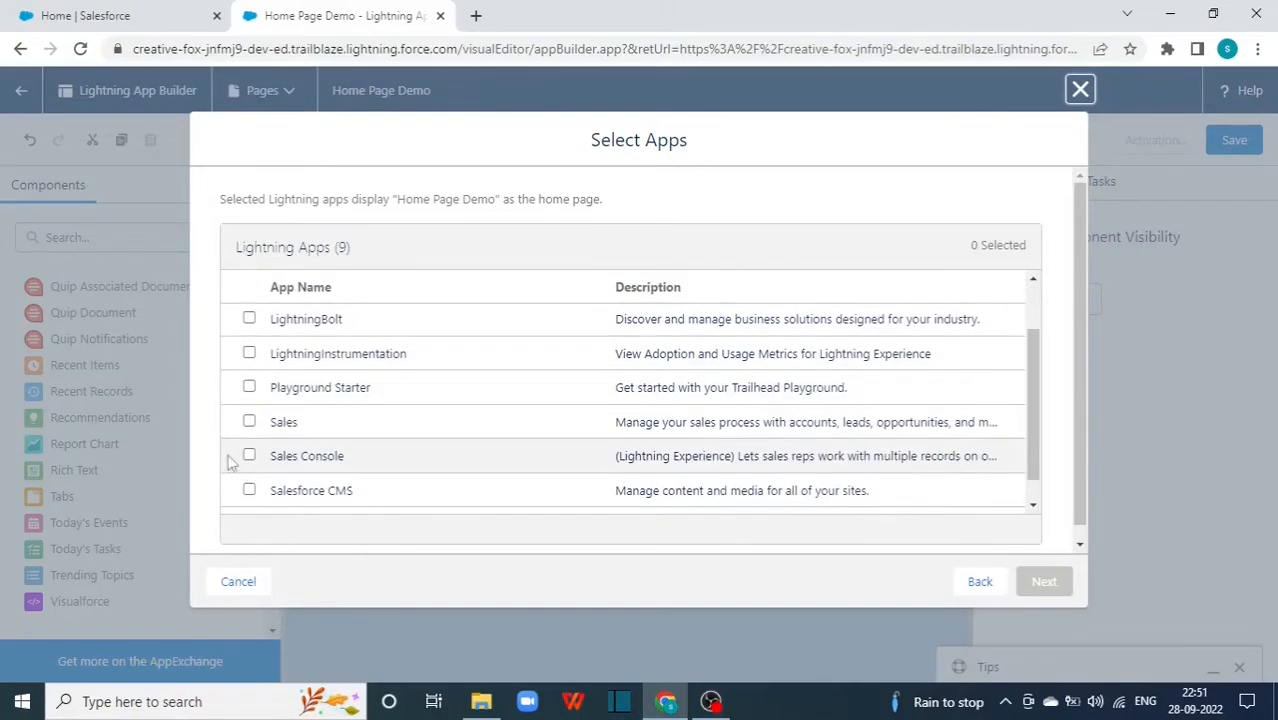
{"action": "left_click", "coordinate": [249, 422]}
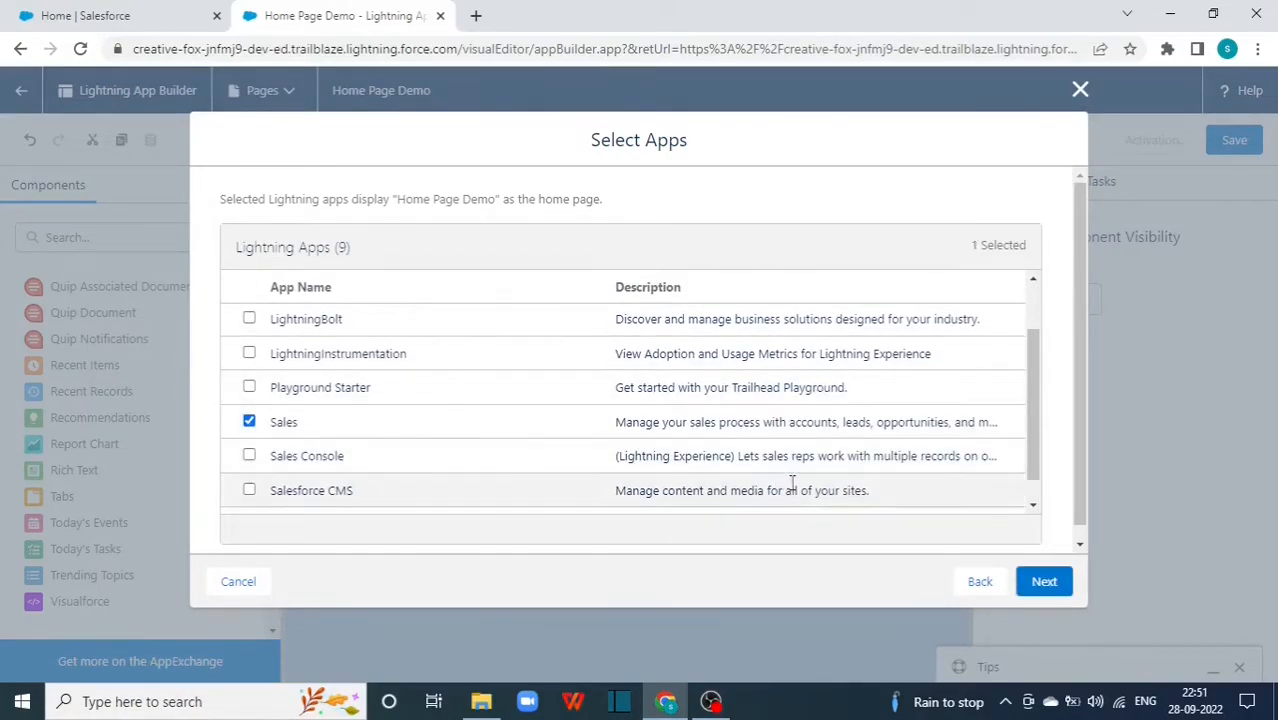
{"action": "left_click", "coordinate": [1040, 585]}
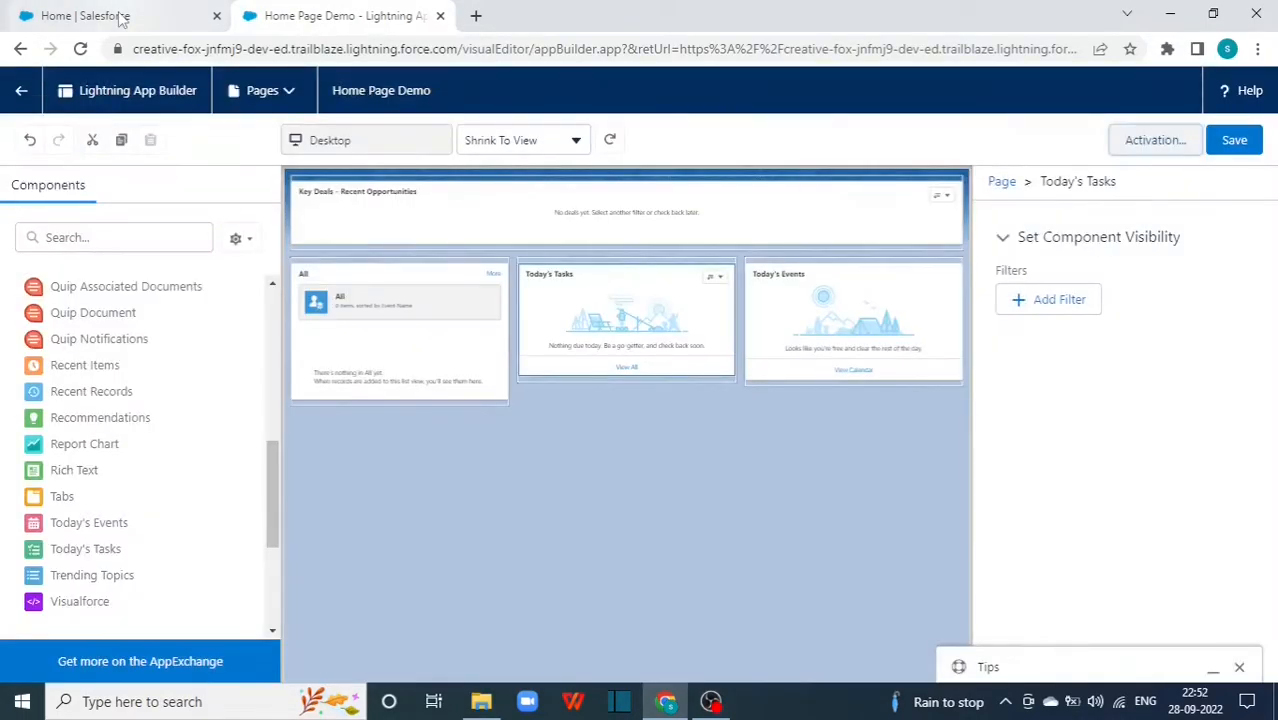
{"action": "left_click", "coordinate": [120, 17]}
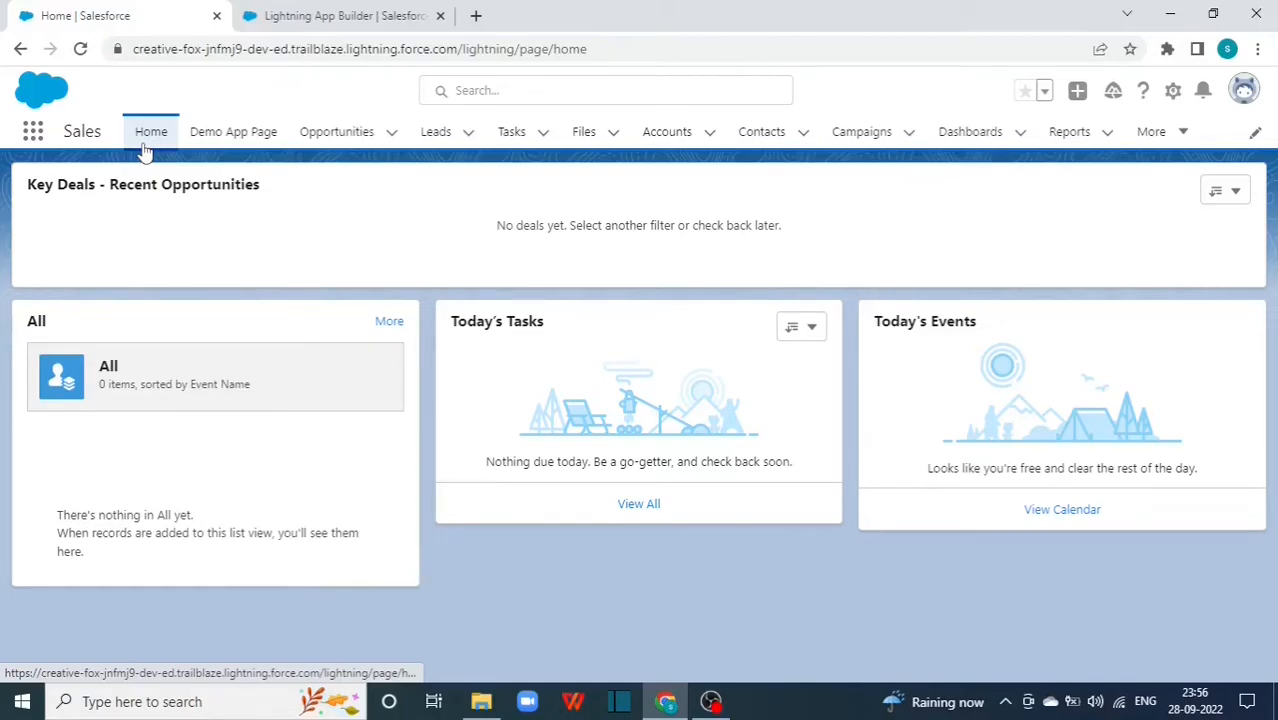
Check the Service app's home page for comparison and return to the Sales app's home page.
{"action": "left_click", "coordinate": [38, 140]}
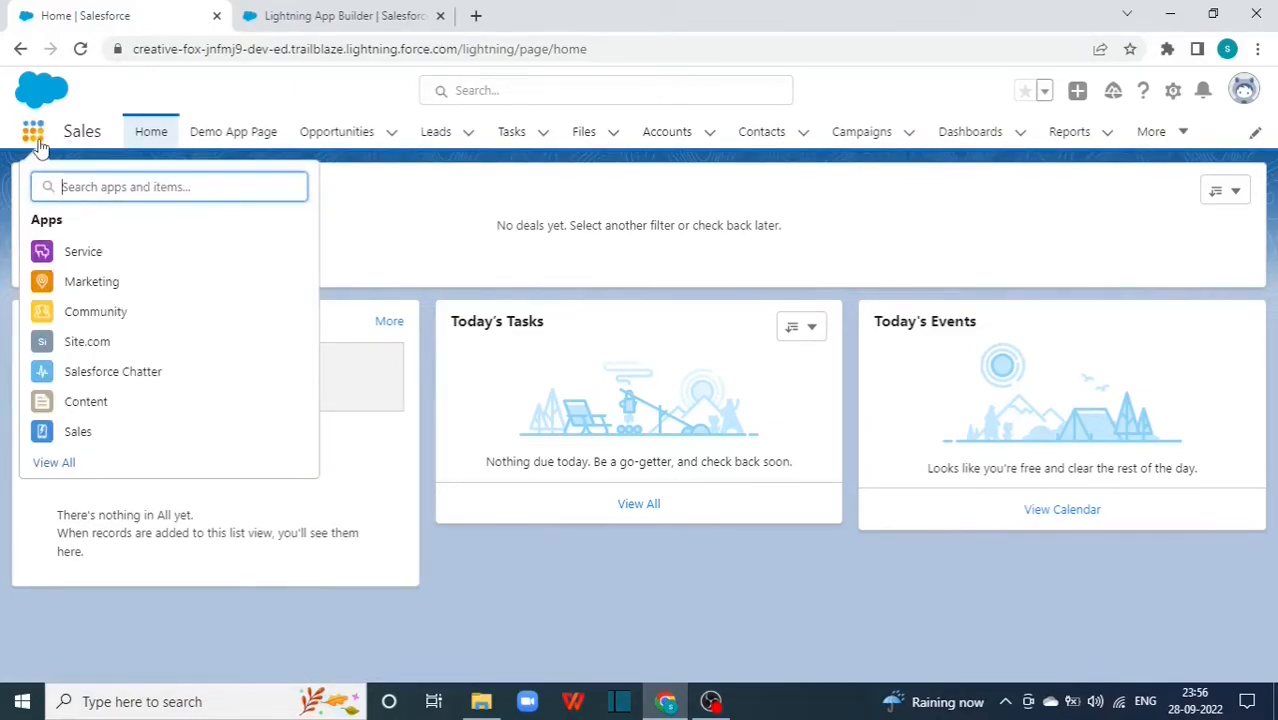
{"action": "left_click", "coordinate": [260, 95]}
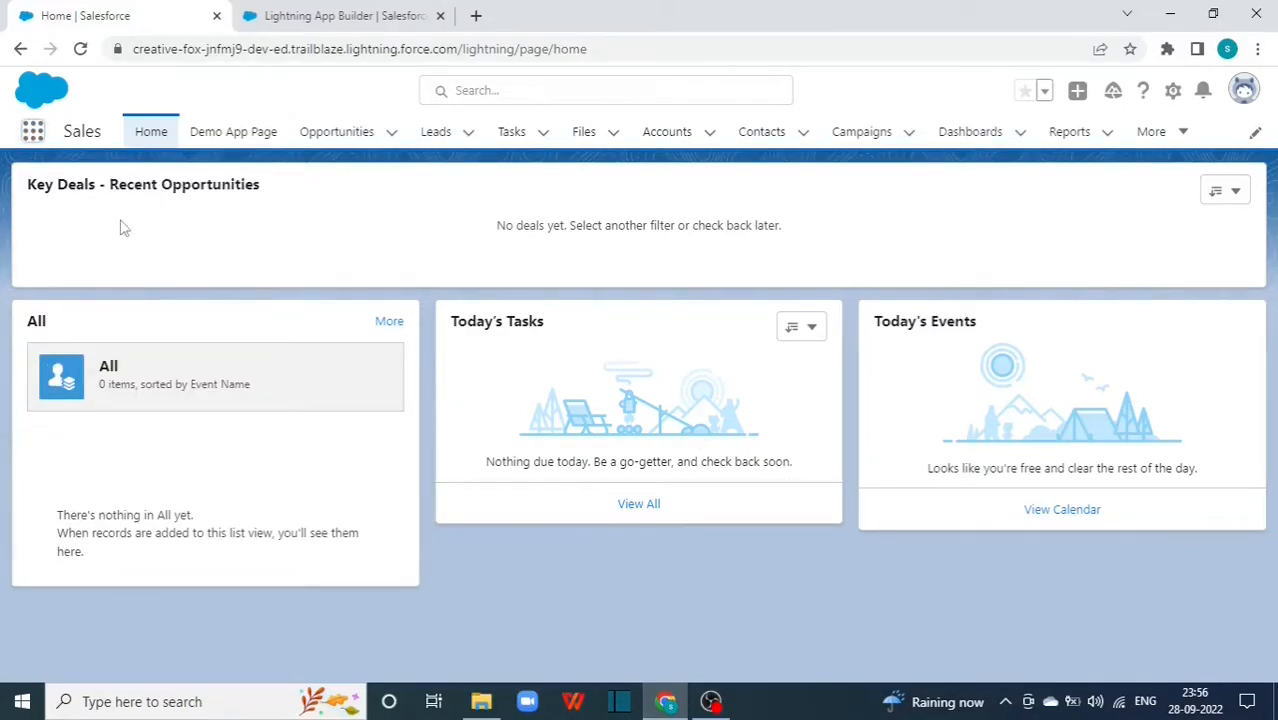
{"action": "left_click", "coordinate": [33, 133]}
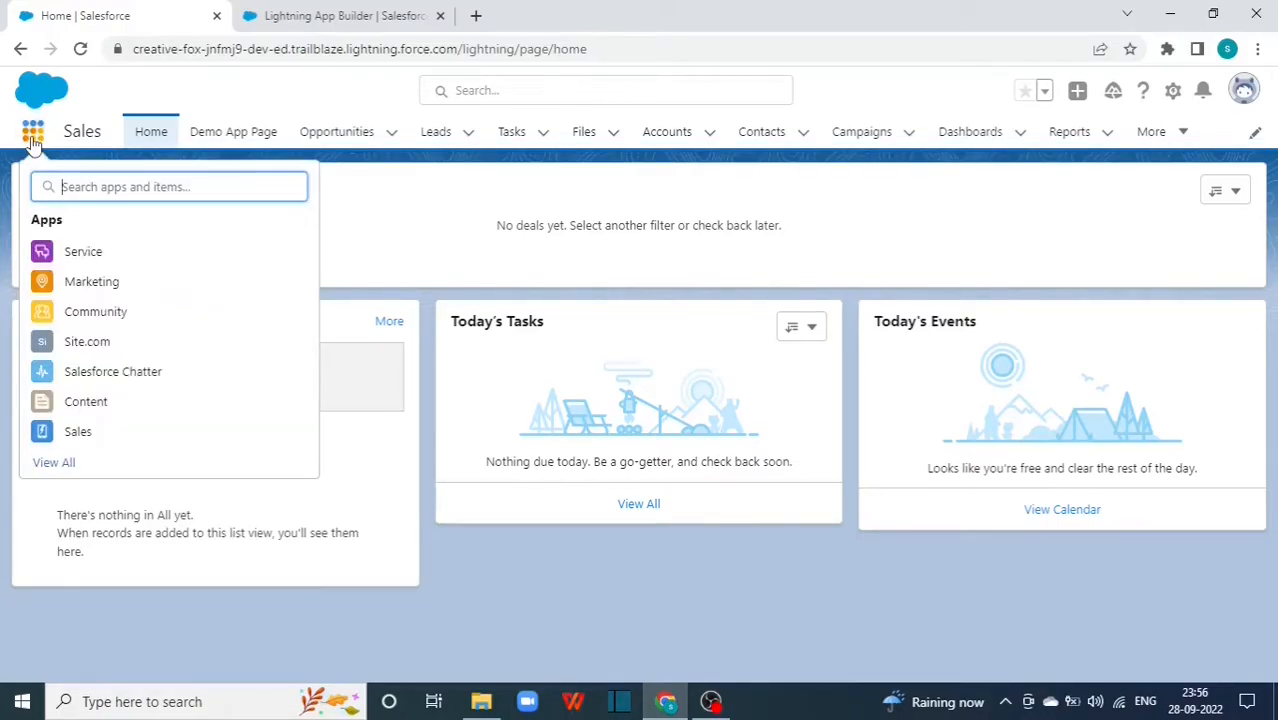
{"action": "left_click", "coordinate": [72, 260]}
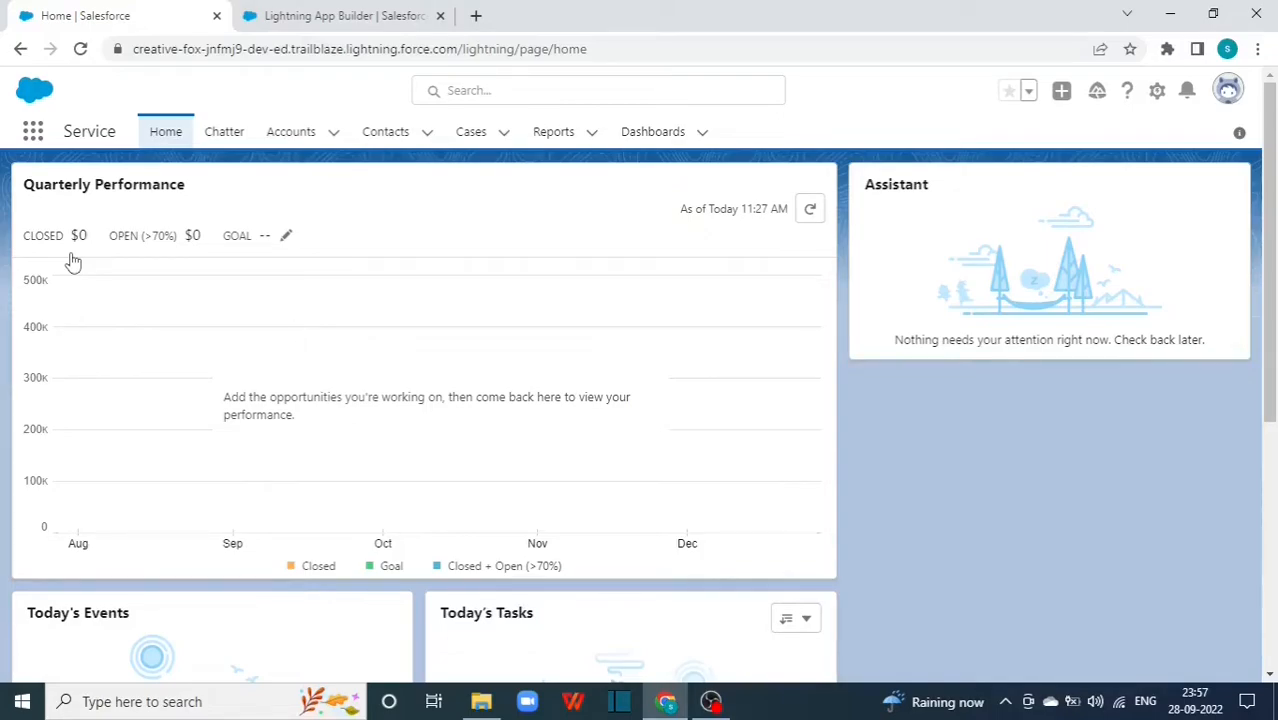
{"action": "left_click", "coordinate": [32, 132]}
{"action": "left_click", "coordinate": [79, 434]}
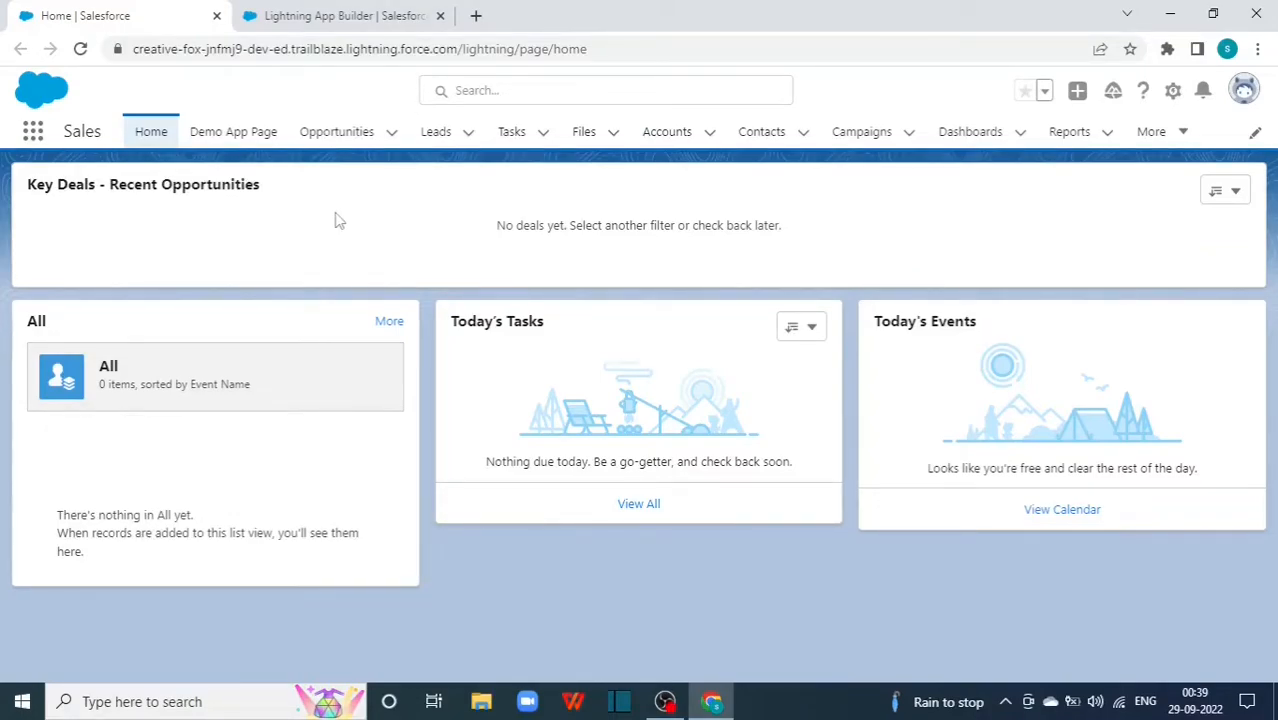
Start a new Lightning page of type Record Page from the Lightning Pages list in Setup.
{"action": "left_click", "coordinate": [342, 17]}
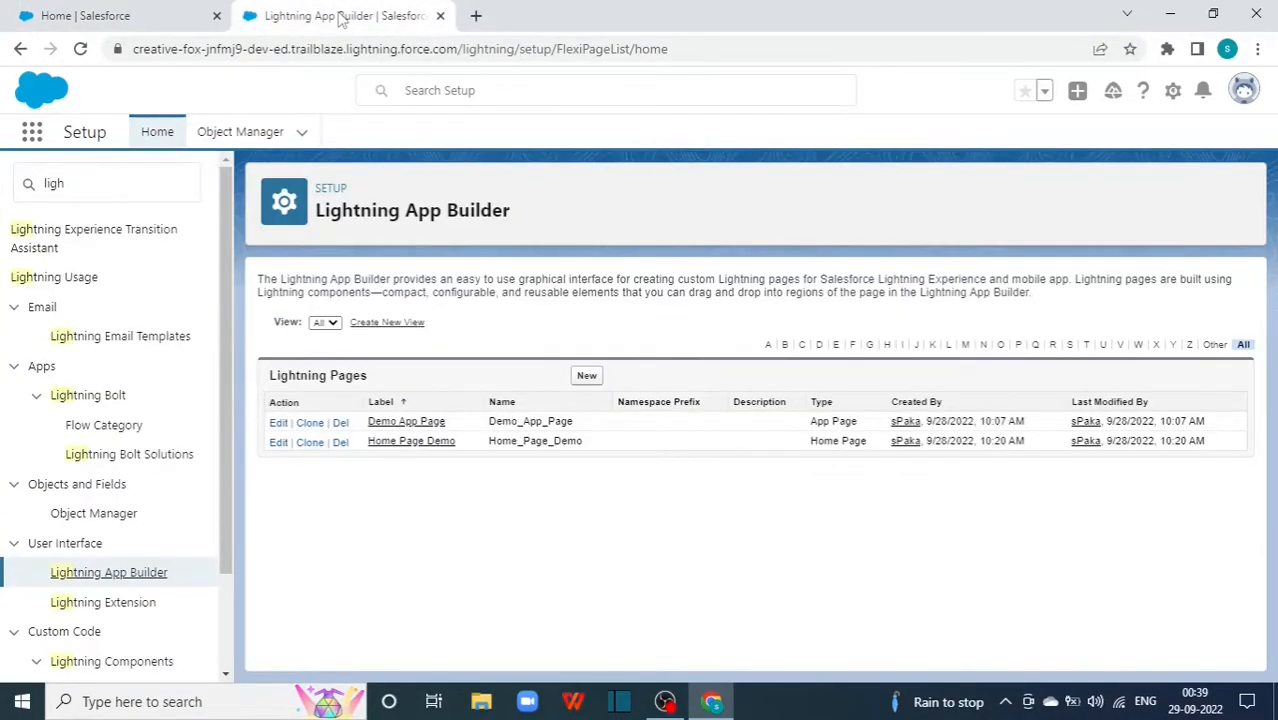
{"action": "left_click", "coordinate": [586, 377]}
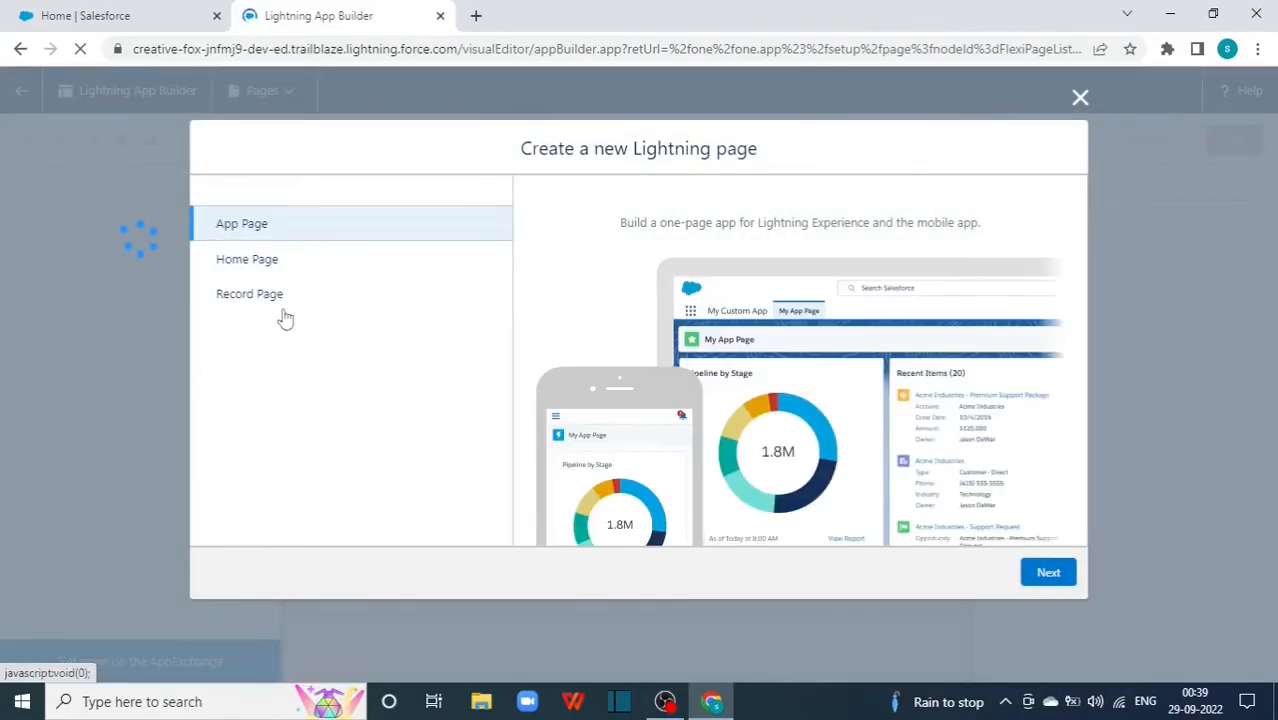
{"action": "left_click", "coordinate": [266, 308]}
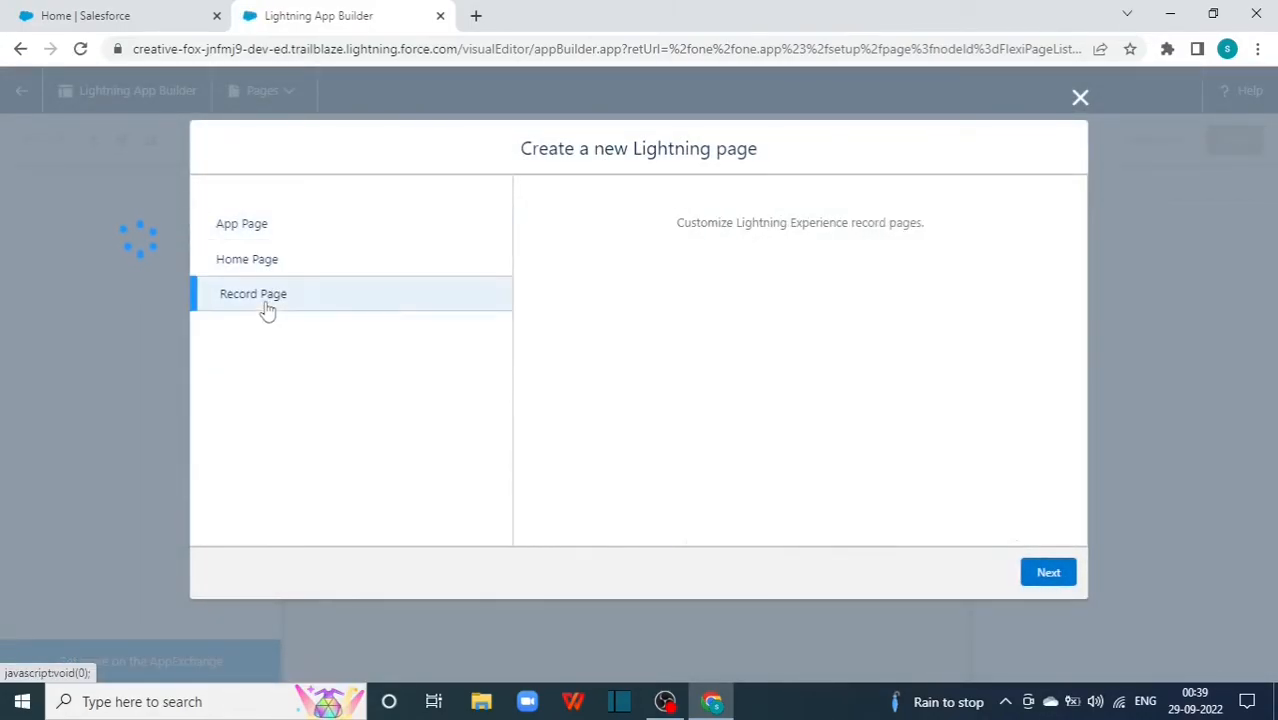
{"action": "left_click", "coordinate": [1045, 574]}
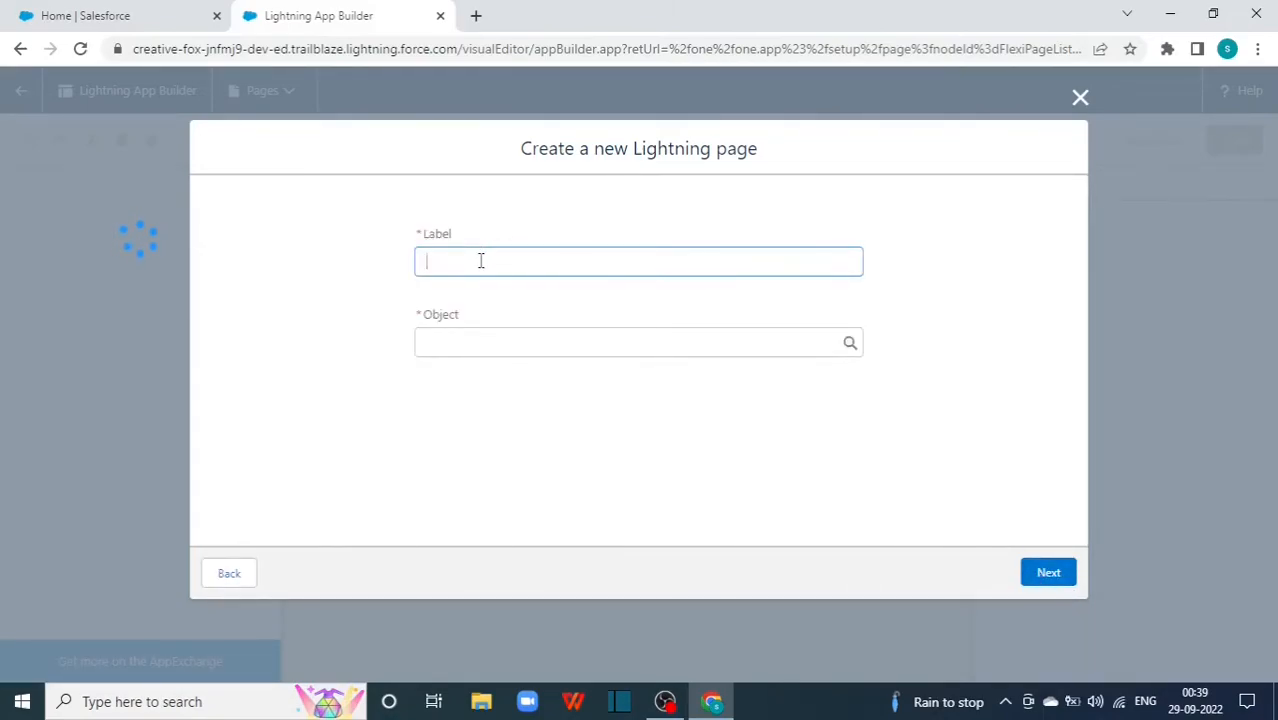
Label the page Record Page Demo, base it on the Account object and create it with the Grouped Header and One Region template.
{"action": "type", "text": "Record Page Demo"}
{"action": "left_click", "coordinate": [478, 344]}
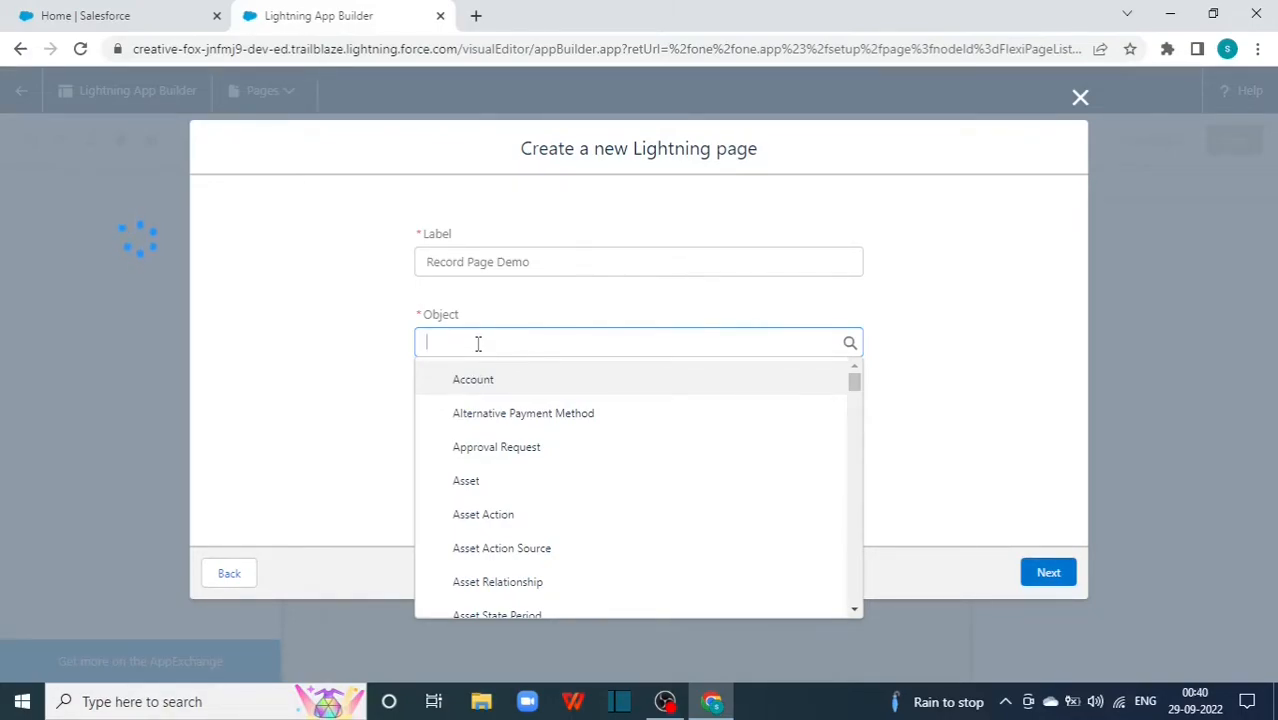
{"action": "scroll", "coordinate": [508, 510], "scroll_direction": "down", "scroll_amount": 3}
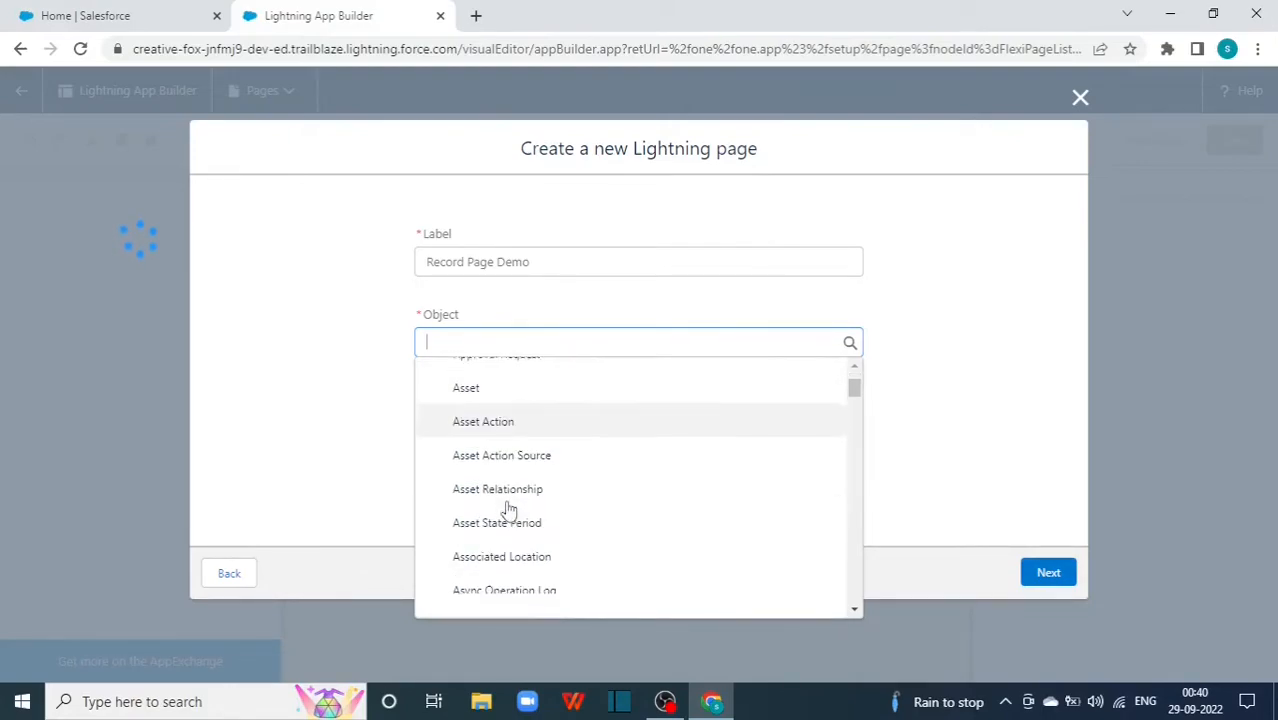
{"action": "scroll", "coordinate": [508, 510], "scroll_direction": "up", "scroll_amount": 3}
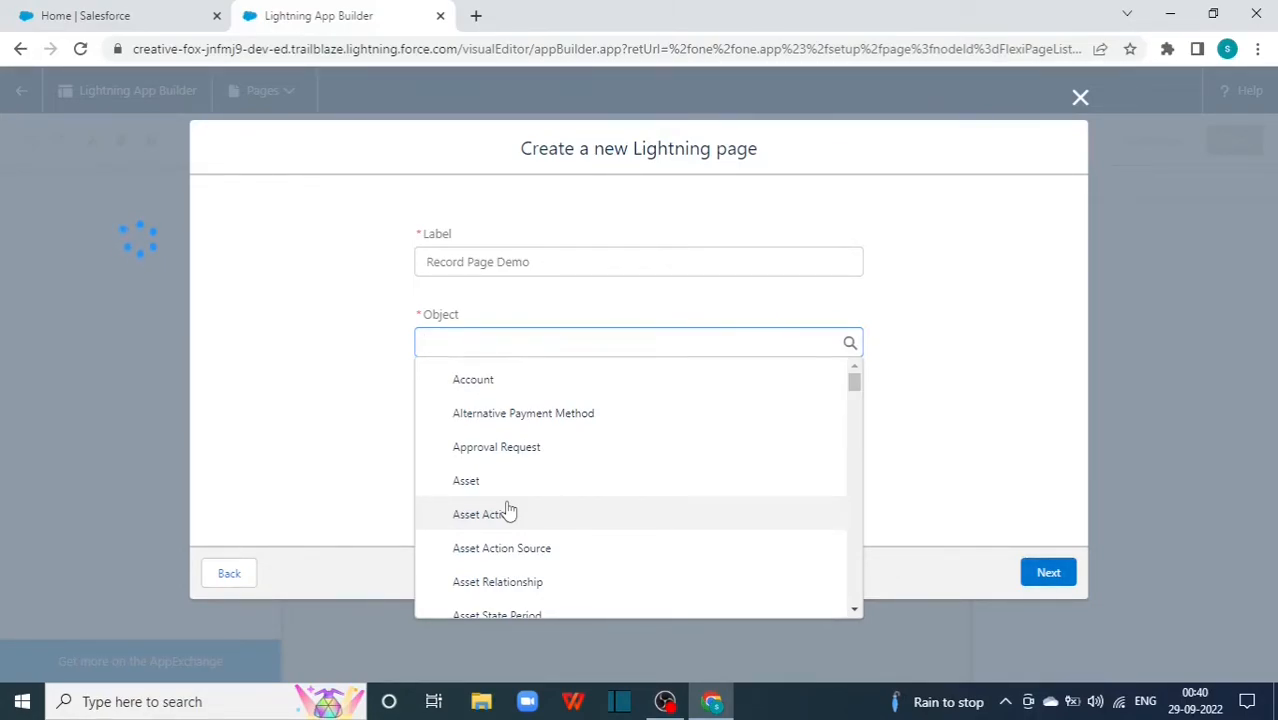
{"action": "left_click", "coordinate": [467, 390]}
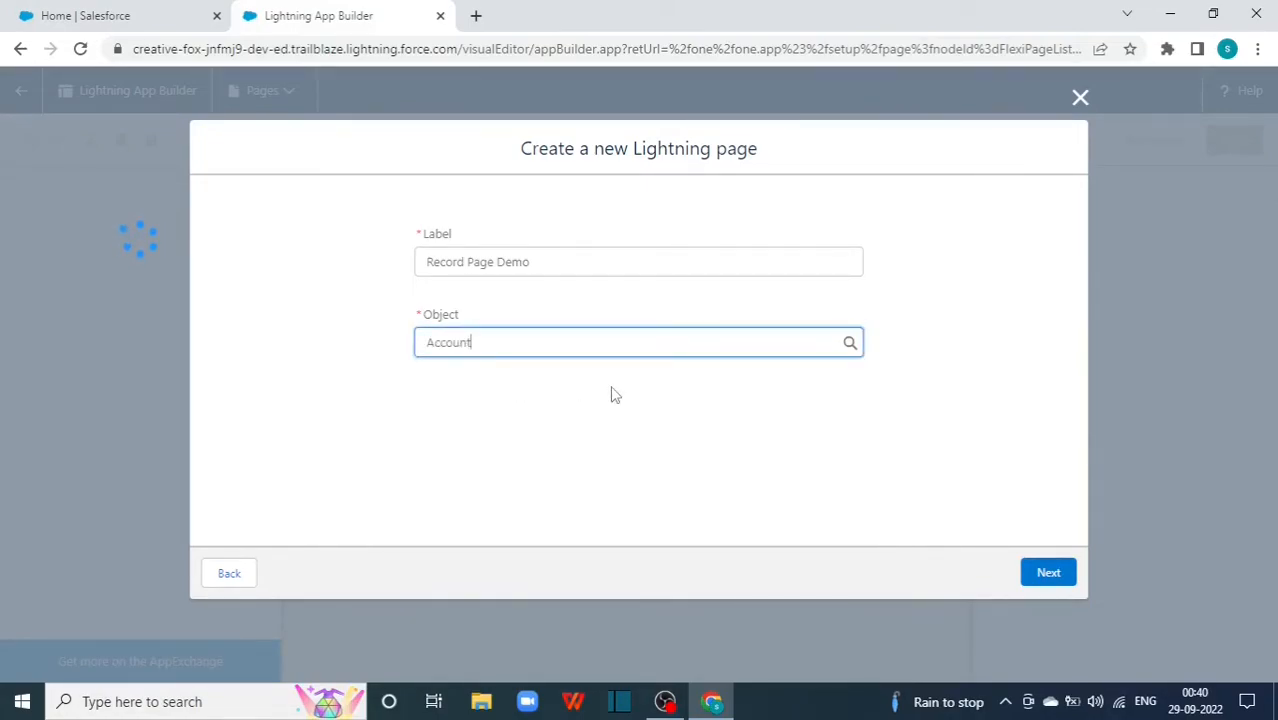
{"action": "left_click", "coordinate": [1046, 574]}
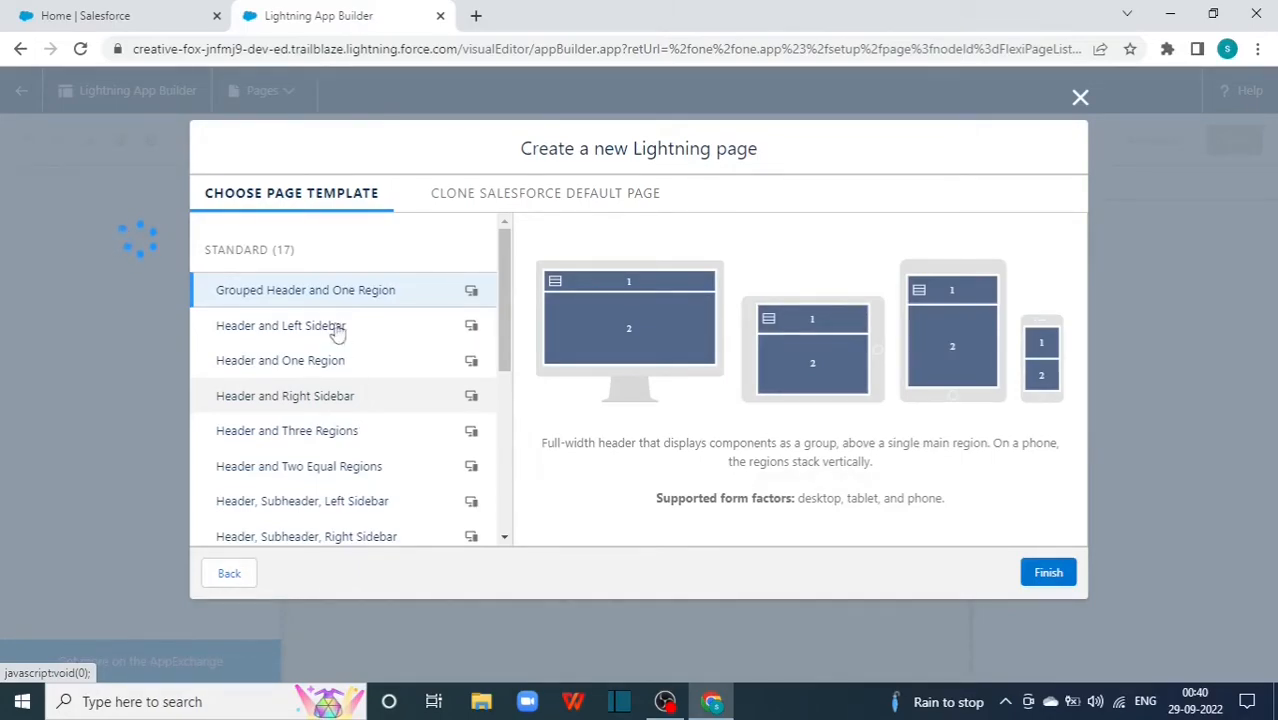
{"action": "left_click", "coordinate": [1040, 573]}
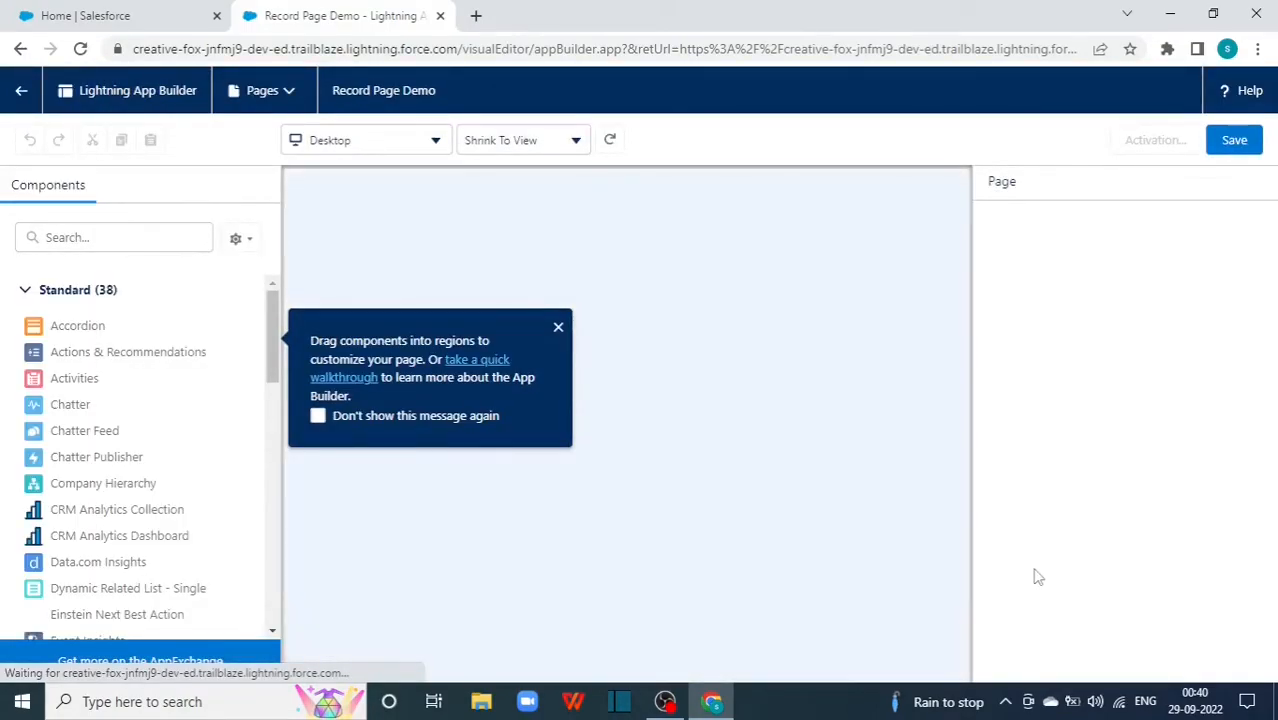
{"action": "left_click", "coordinate": [558, 328]}
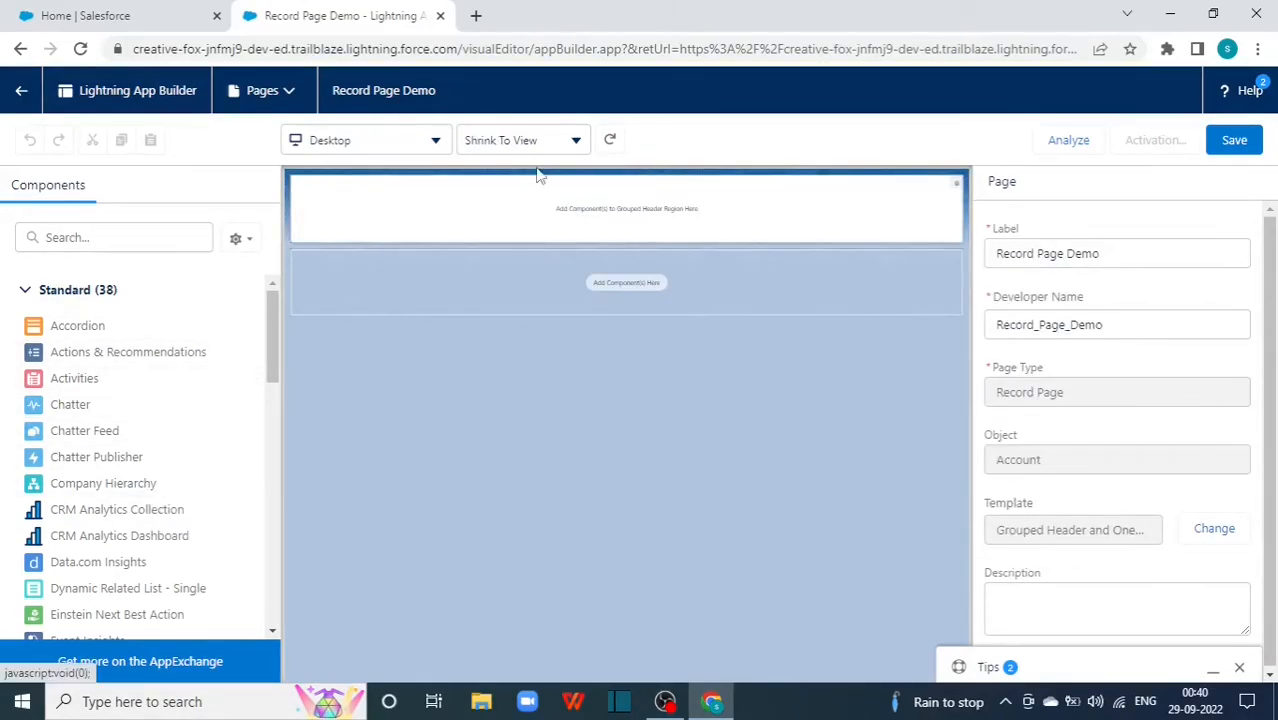
Add the Record Detail component to the main region below the header.
{"action": "scroll", "coordinate": [133, 538], "scroll_direction": "down", "scroll_amount": 2}
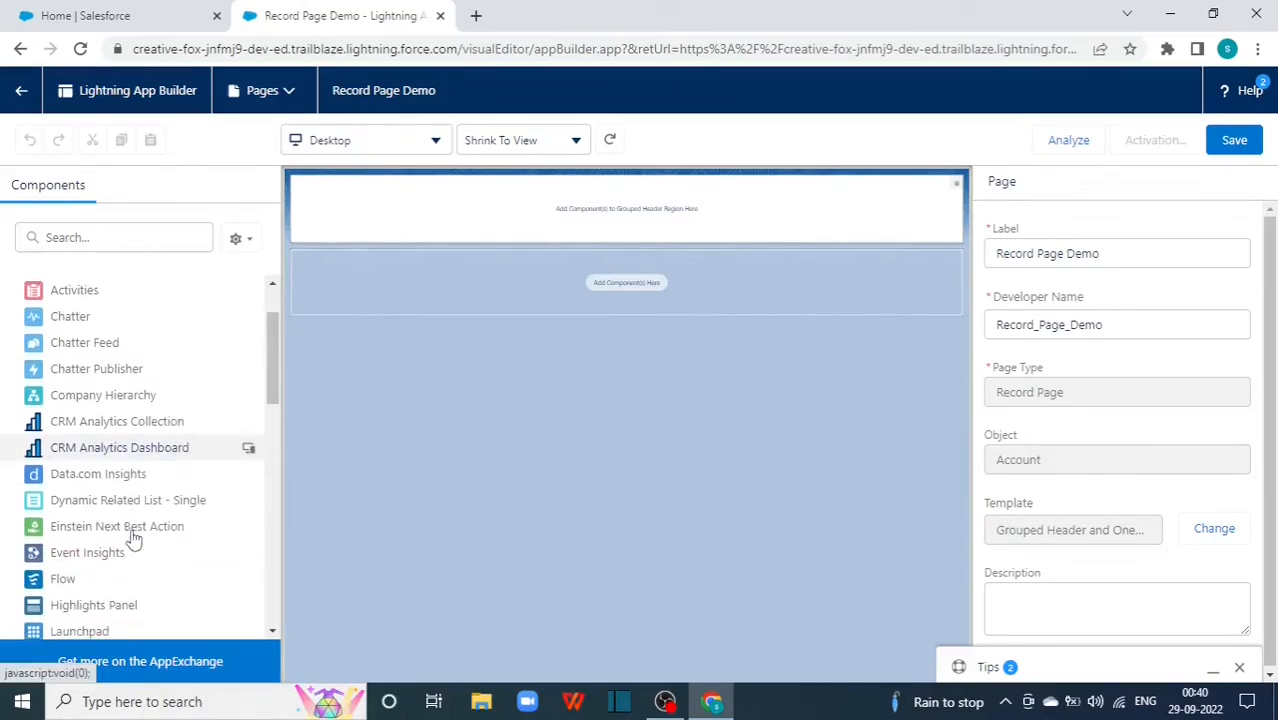
{"action": "scroll", "coordinate": [133, 538], "scroll_direction": "down", "scroll_amount": 3}
{"action": "left_click_drag", "start_coordinate": [100, 437], "coordinate": [476, 172]}
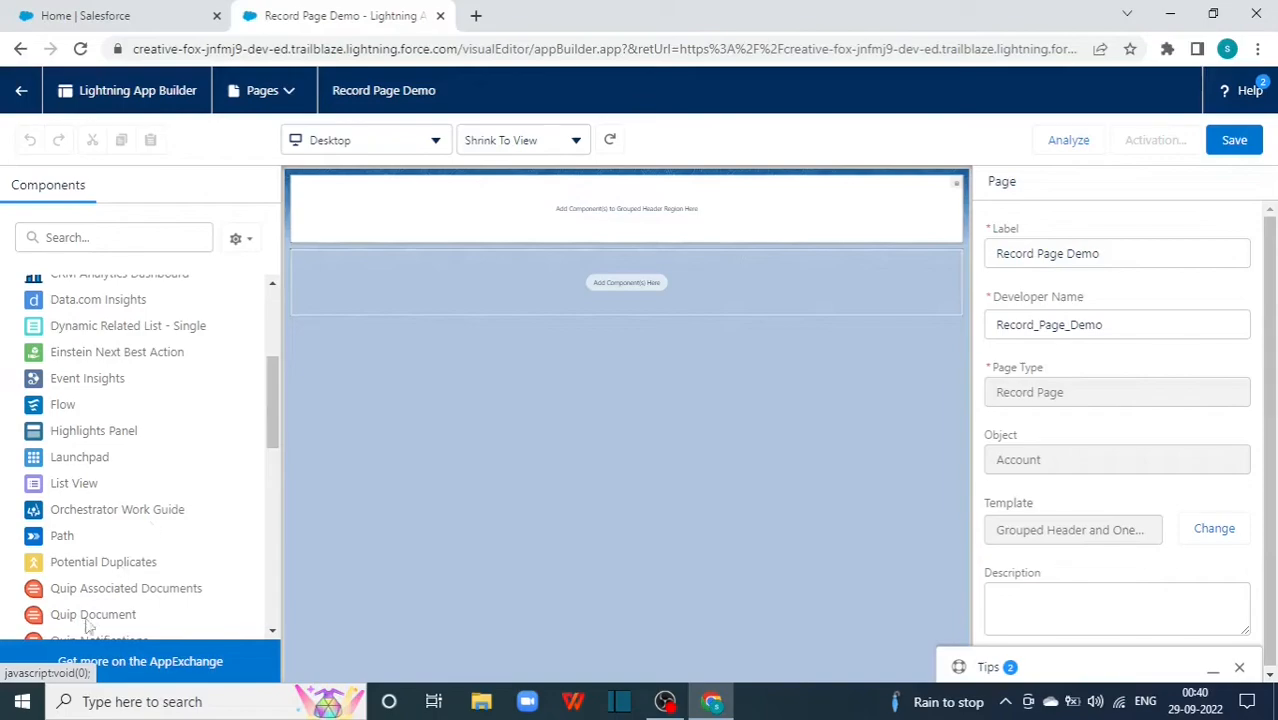
{"action": "scroll", "coordinate": [120, 508], "scroll_direction": "down", "scroll_amount": 2}
{"action": "scroll", "coordinate": [118, 510], "scroll_direction": "down", "scroll_amount": 1}
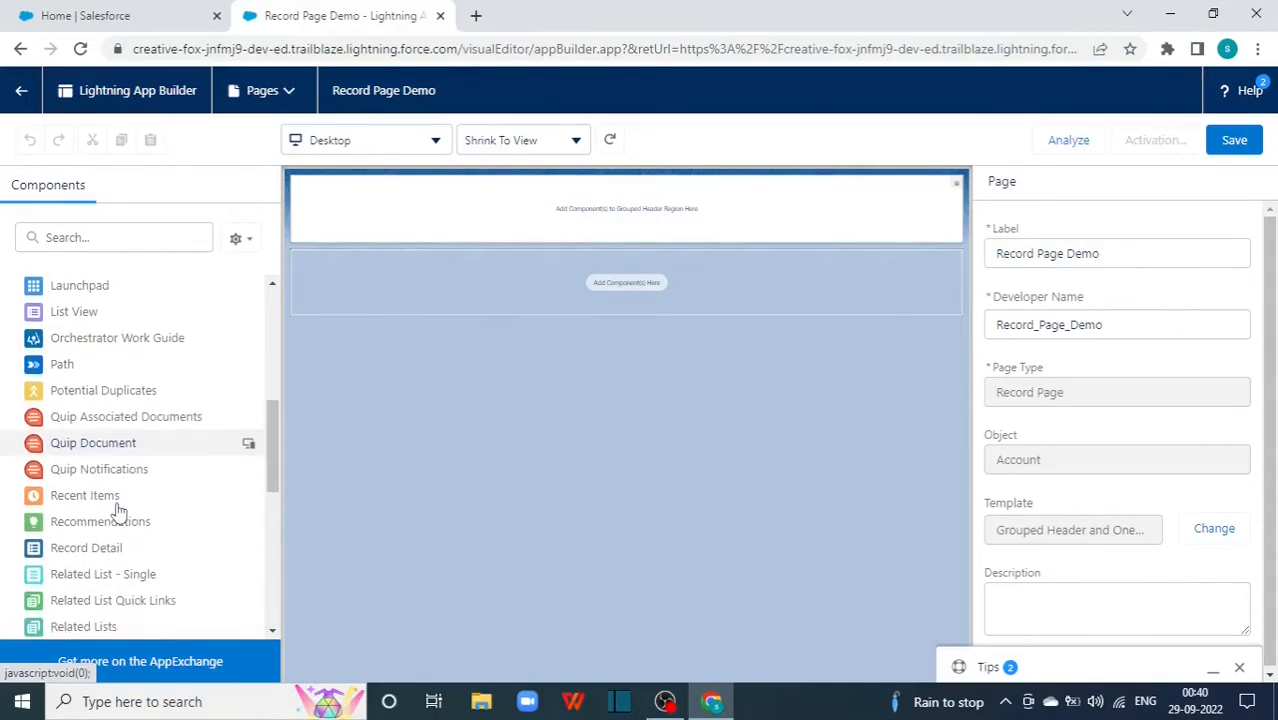
{"action": "scroll", "coordinate": [90, 508], "scroll_direction": "down", "scroll_amount": 1}
{"action": "left_click_drag", "start_coordinate": [86, 514], "coordinate": [435, 278]}
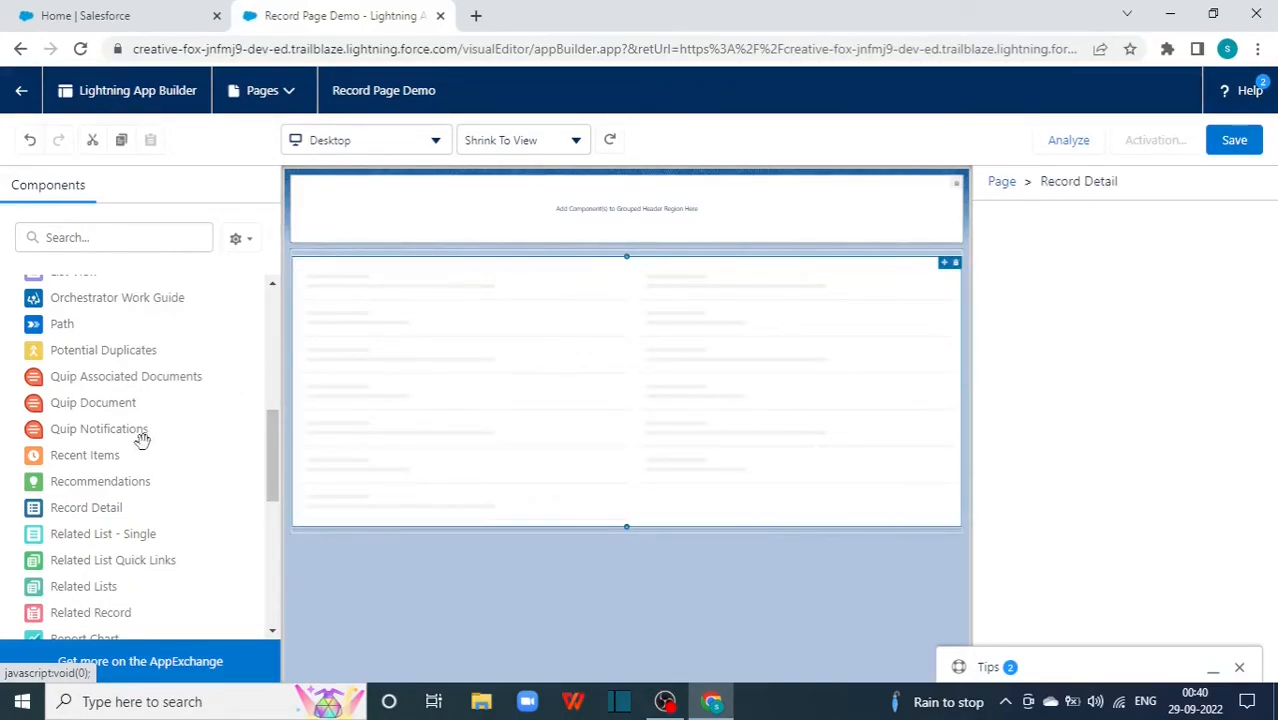
Add the Highlights Panel component to the grouped header region.
{"action": "left_click", "coordinate": [398, 229]}
{"action": "scroll", "coordinate": [77, 467], "scroll_direction": "up", "scroll_amount": 1}
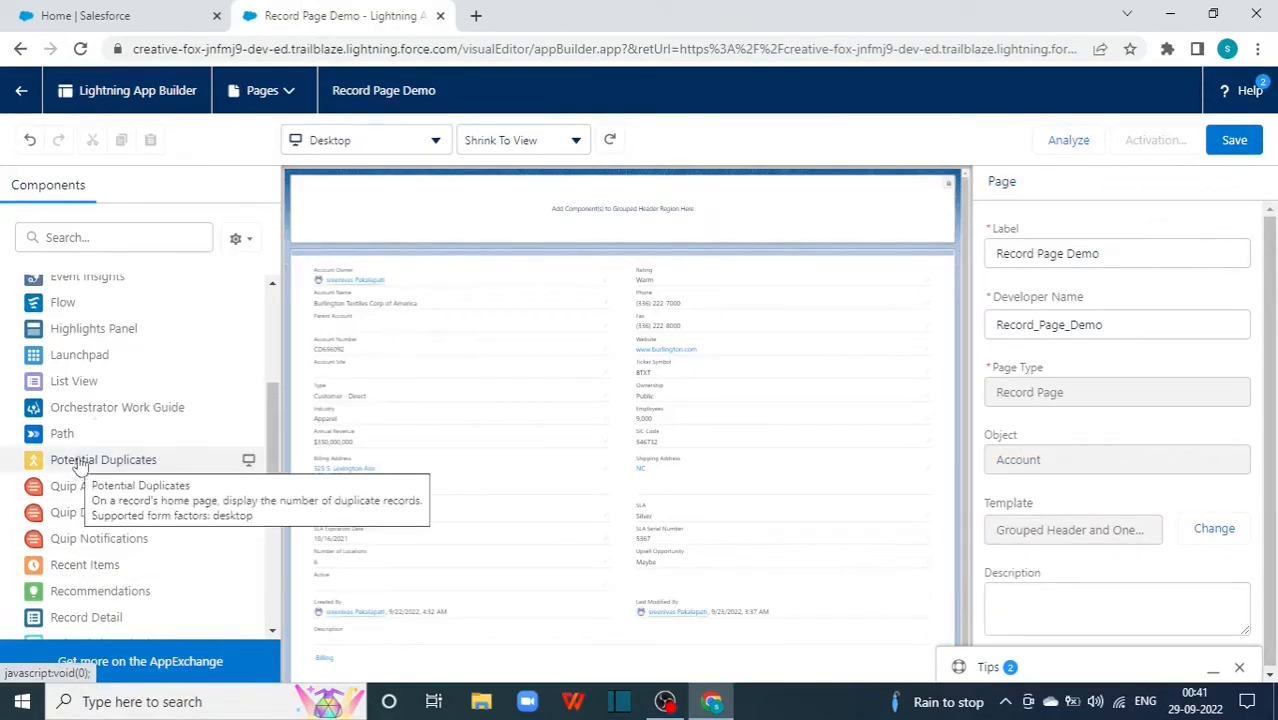
{"action": "left_click_drag", "start_coordinate": [94, 330], "coordinate": [402, 214]}
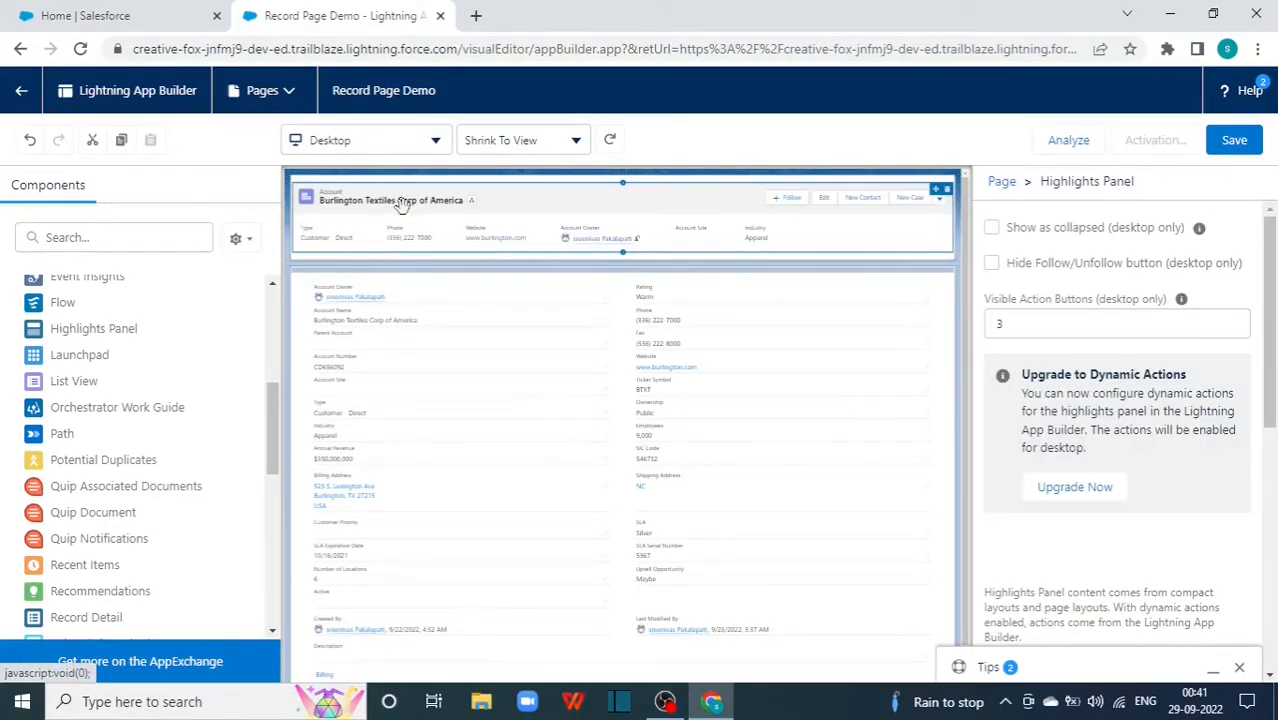
Save the record page, start its activation and show the App Default assignment option.
{"action": "left_click", "coordinate": [1235, 141]}
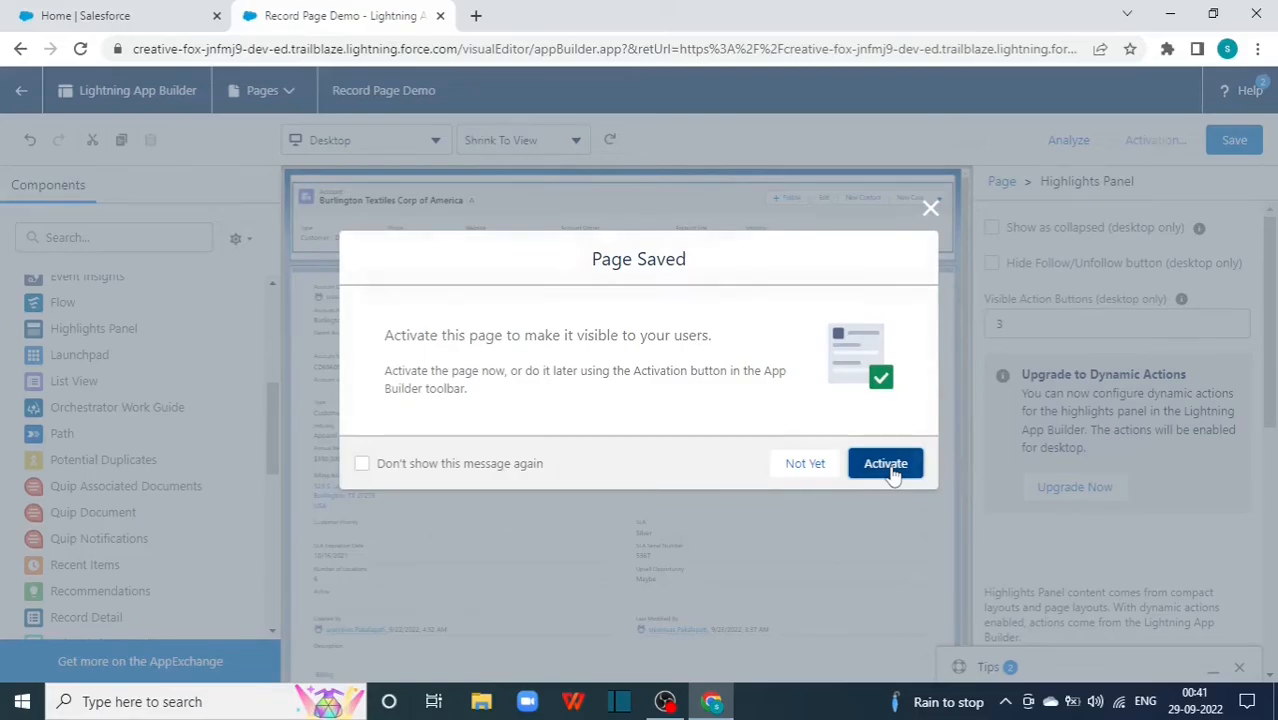
{"action": "left_click", "coordinate": [886, 465]}
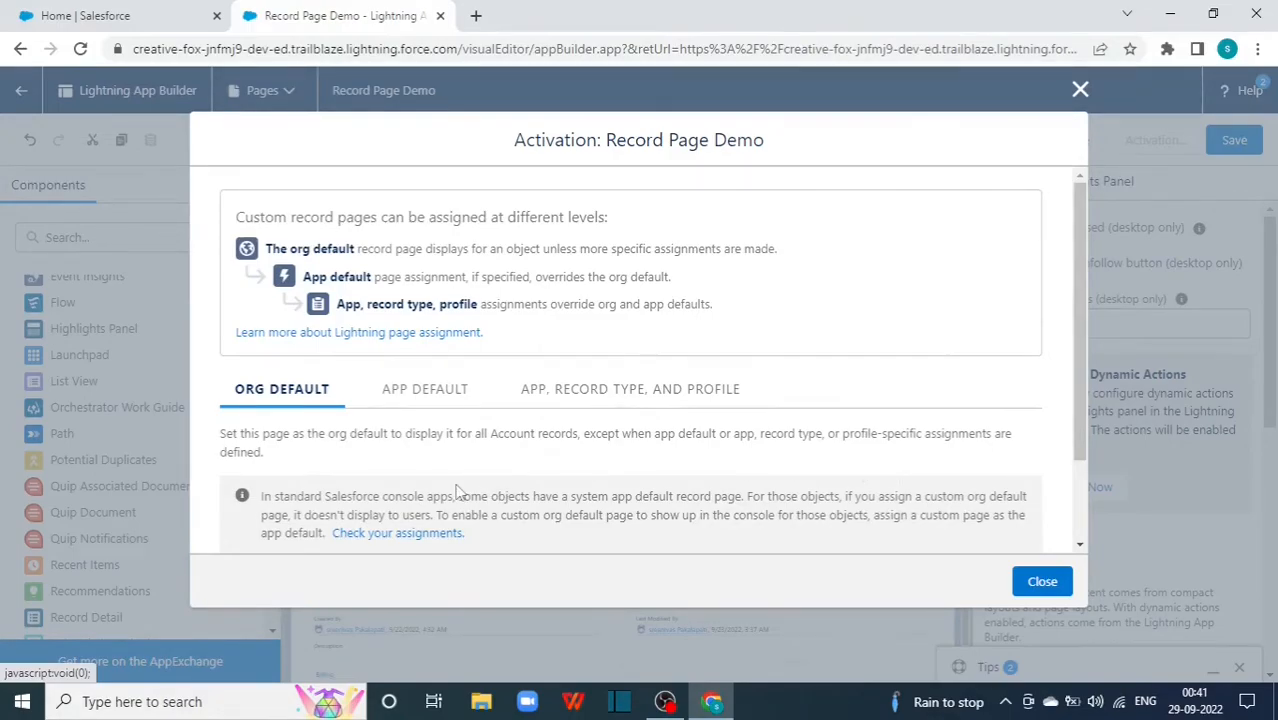
{"action": "scroll", "coordinate": [456, 490], "scroll_direction": "down", "scroll_amount": 2}
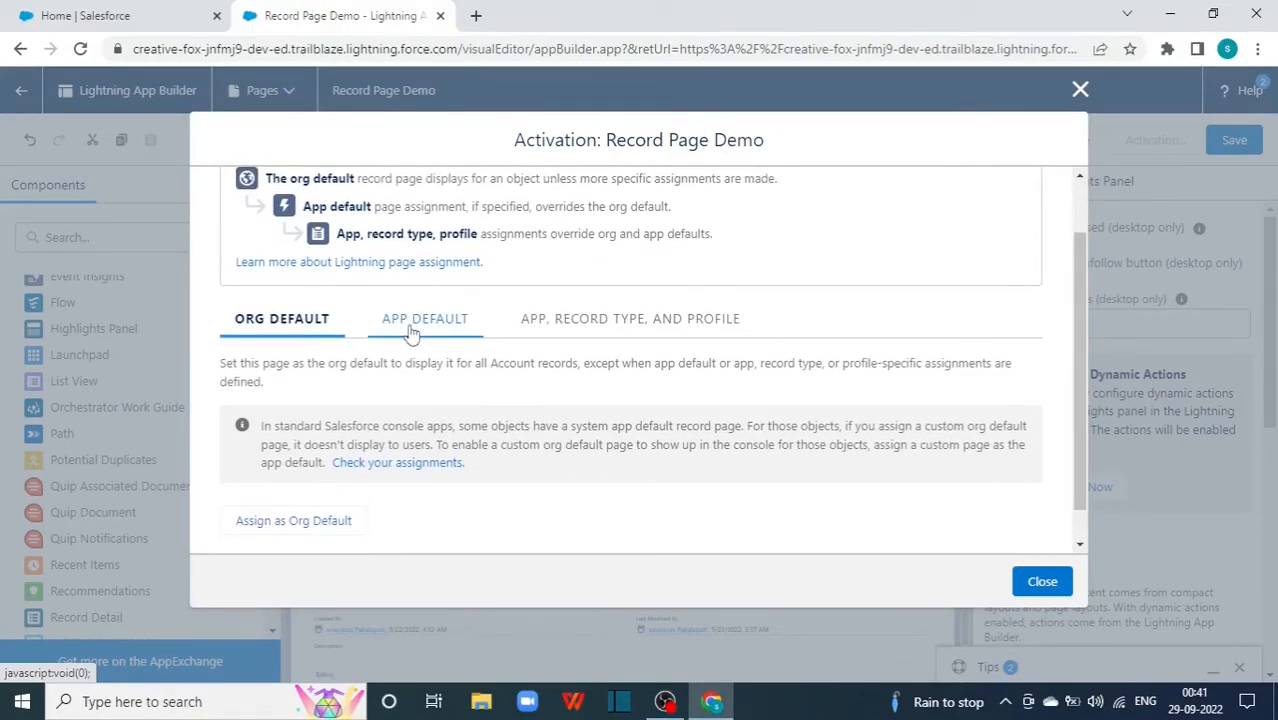
{"action": "left_click", "coordinate": [412, 328]}
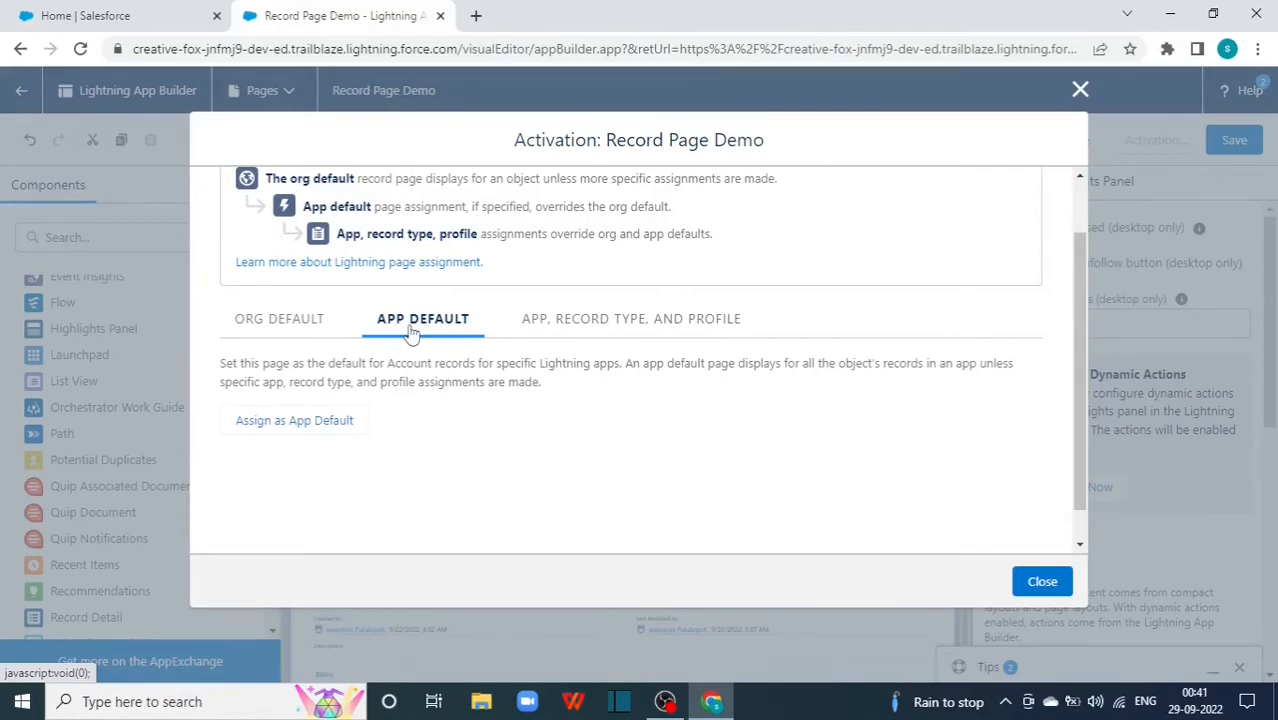
Assign Record Page Demo as the app default for the Sales app on desktop and phone, and save the assignments.
{"action": "left_click", "coordinate": [291, 428]}
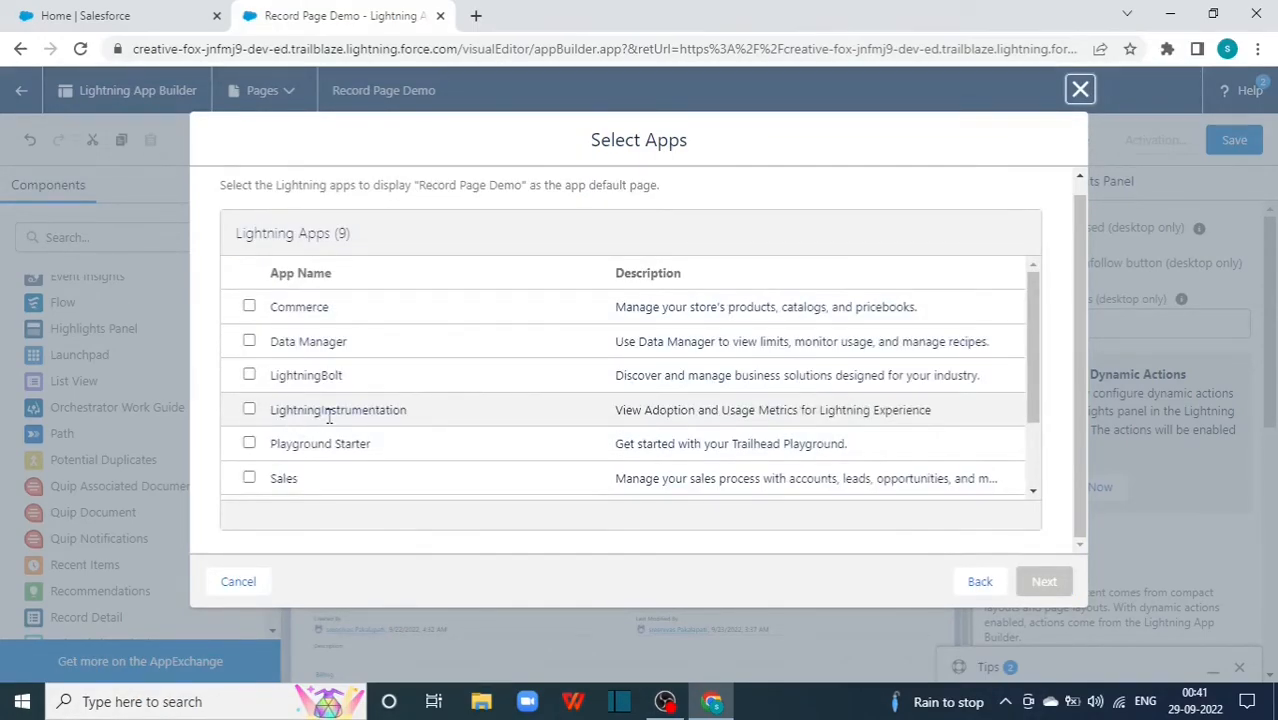
{"action": "scroll", "coordinate": [330, 418], "scroll_direction": "down", "scroll_amount": 1}
{"action": "left_click", "coordinate": [249, 410]}
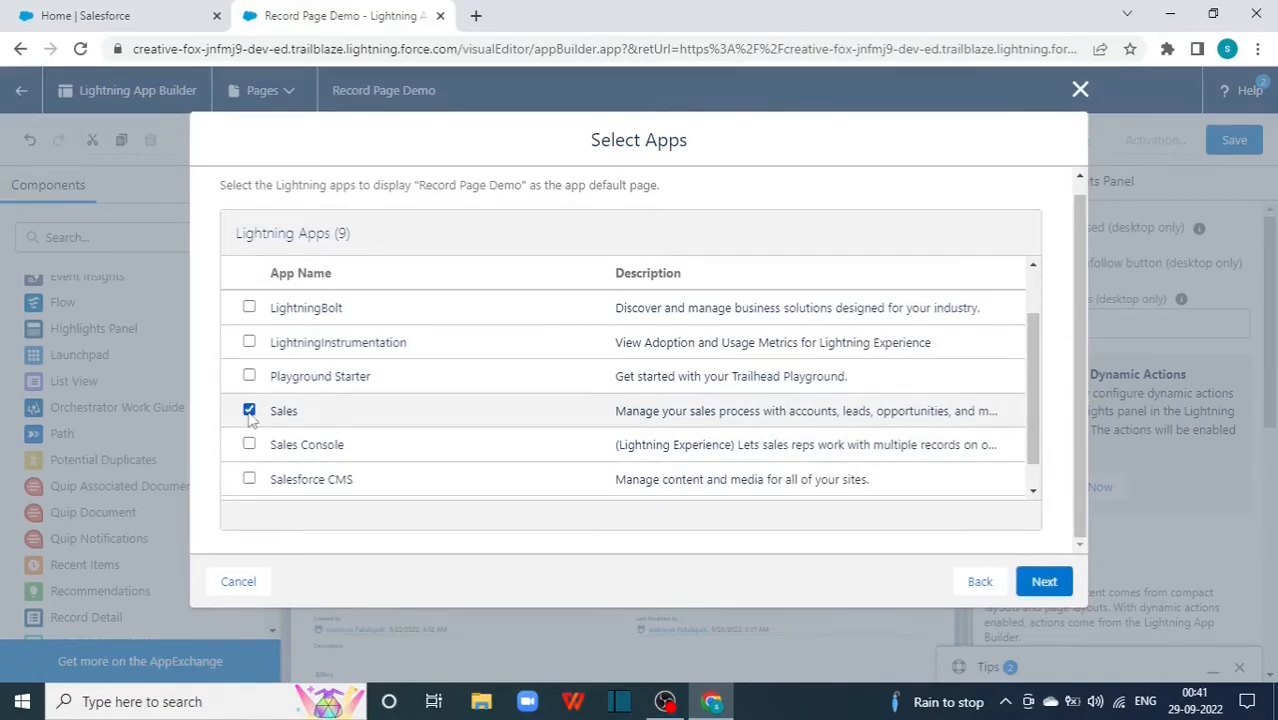
{"action": "left_click", "coordinate": [1044, 582]}
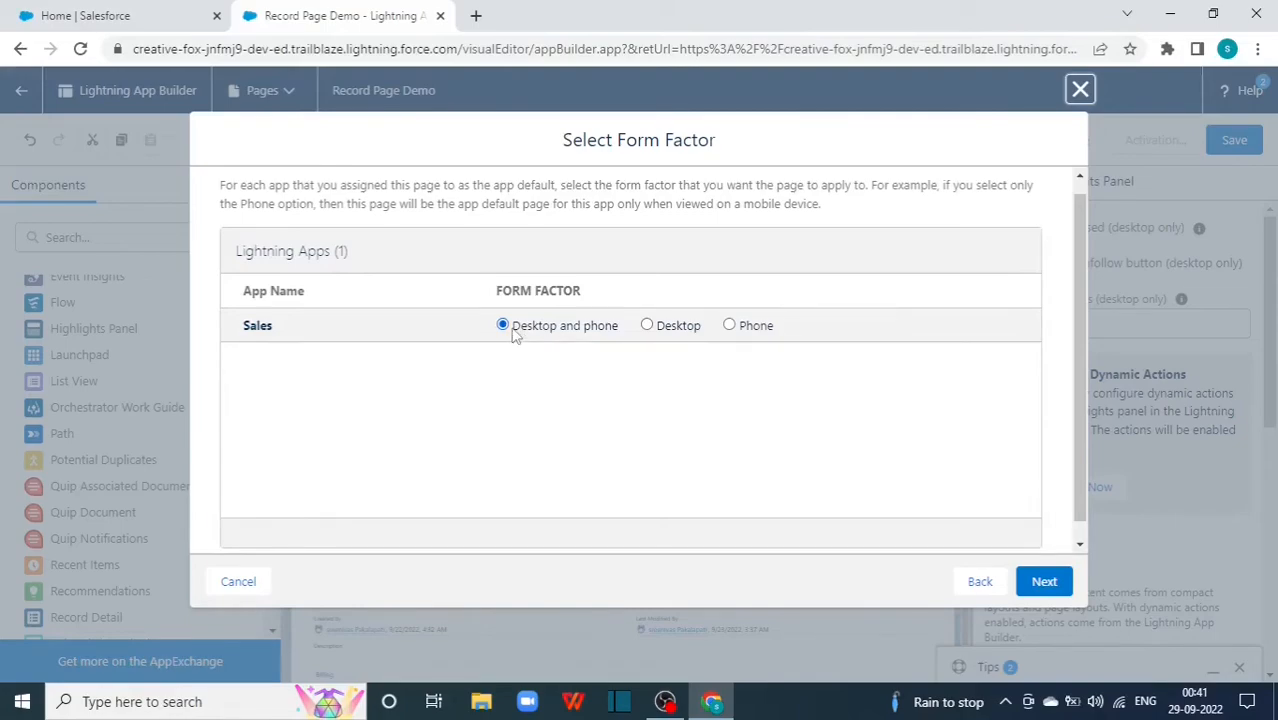
{"action": "left_click", "coordinate": [1044, 583]}
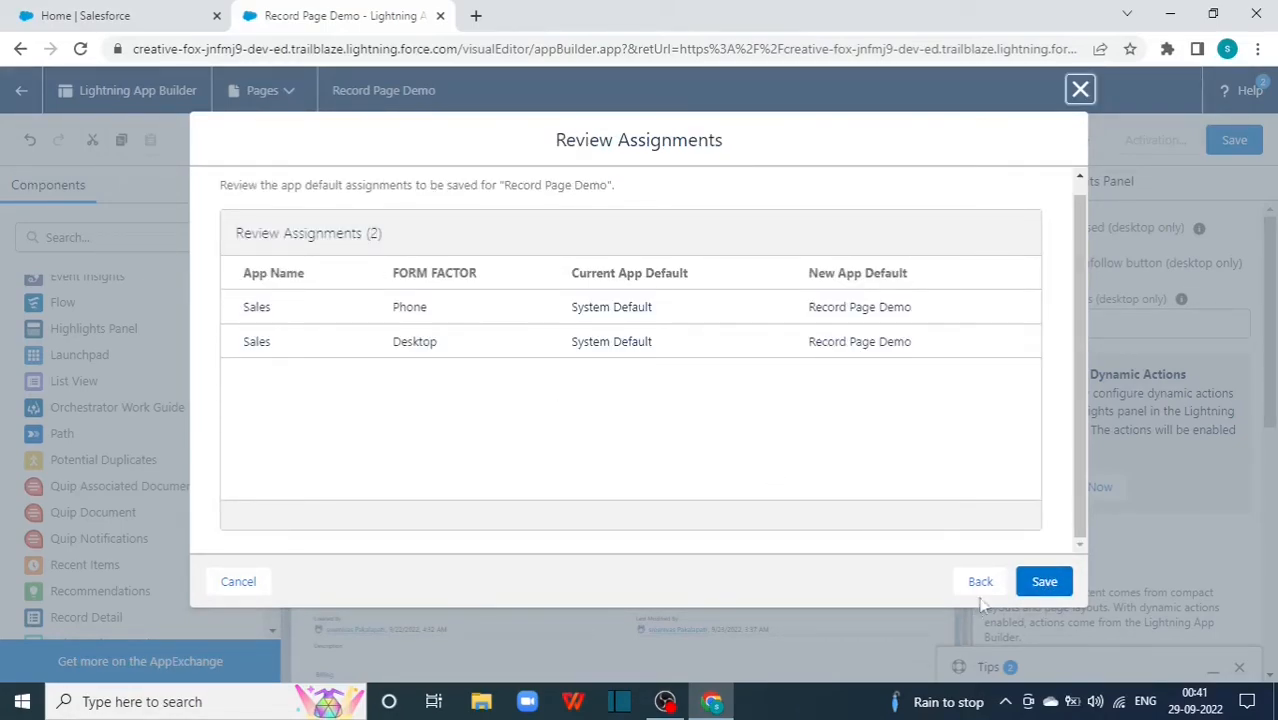
{"action": "left_click", "coordinate": [1044, 582]}
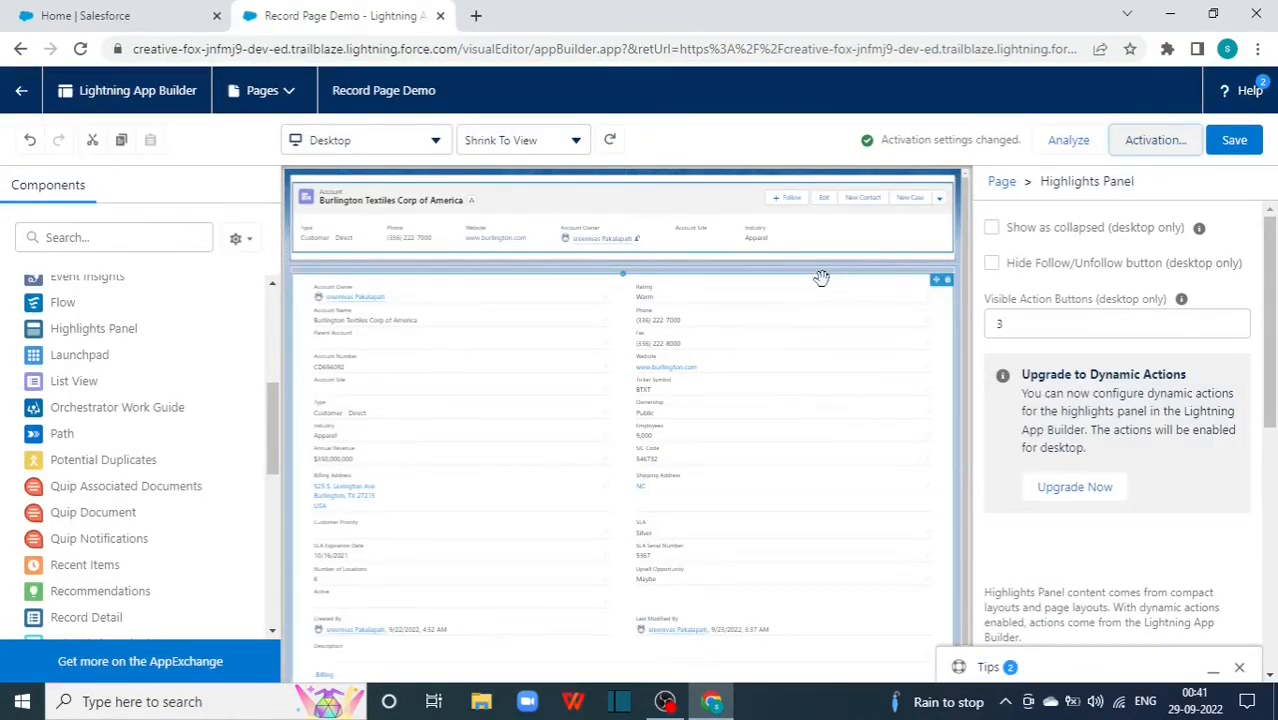
Open the Burlington Textiles Corp of America account in the Sales app and examine its record page layout.
{"action": "left_click", "coordinate": [108, 18]}
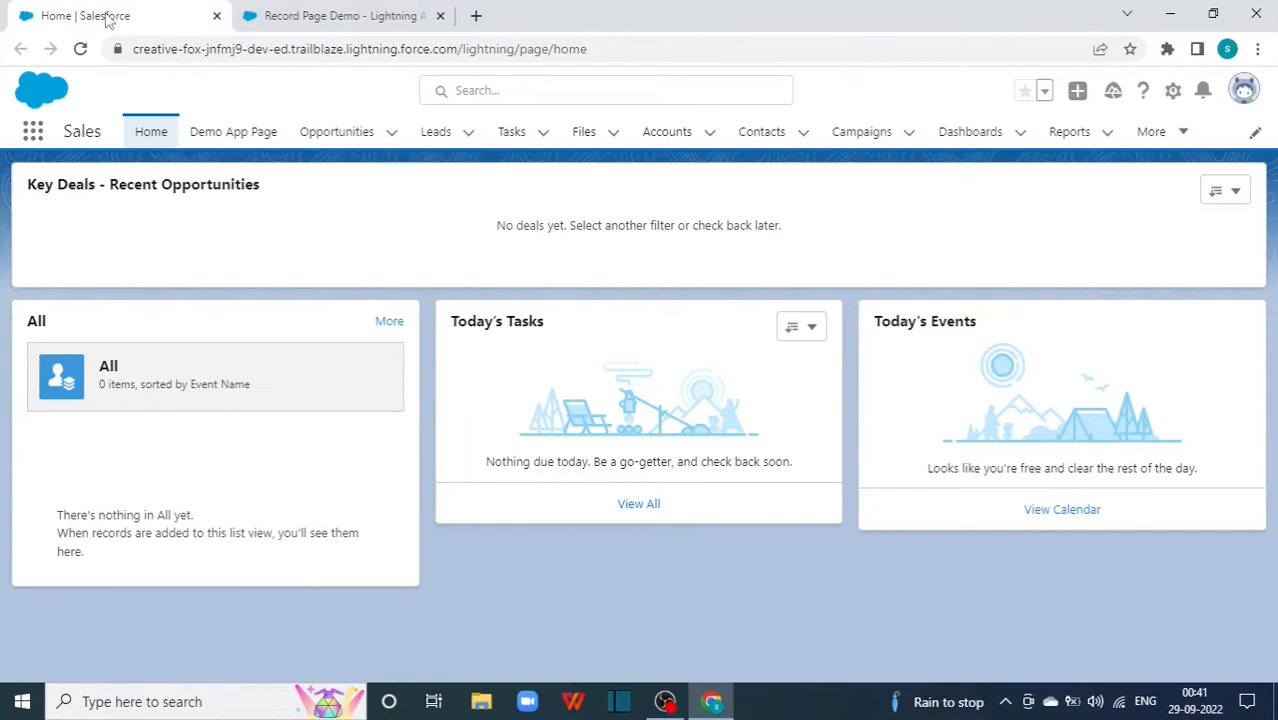
{"action": "left_click", "coordinate": [650, 143]}
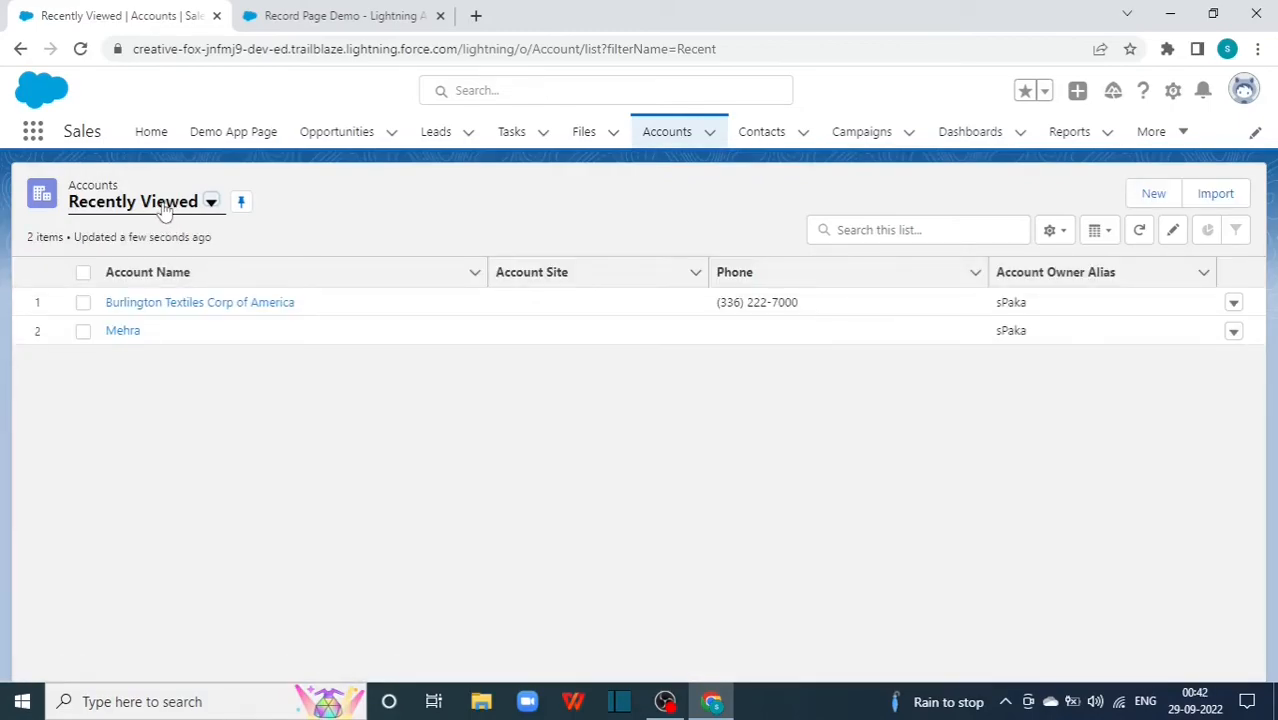
{"action": "left_click", "coordinate": [230, 312]}
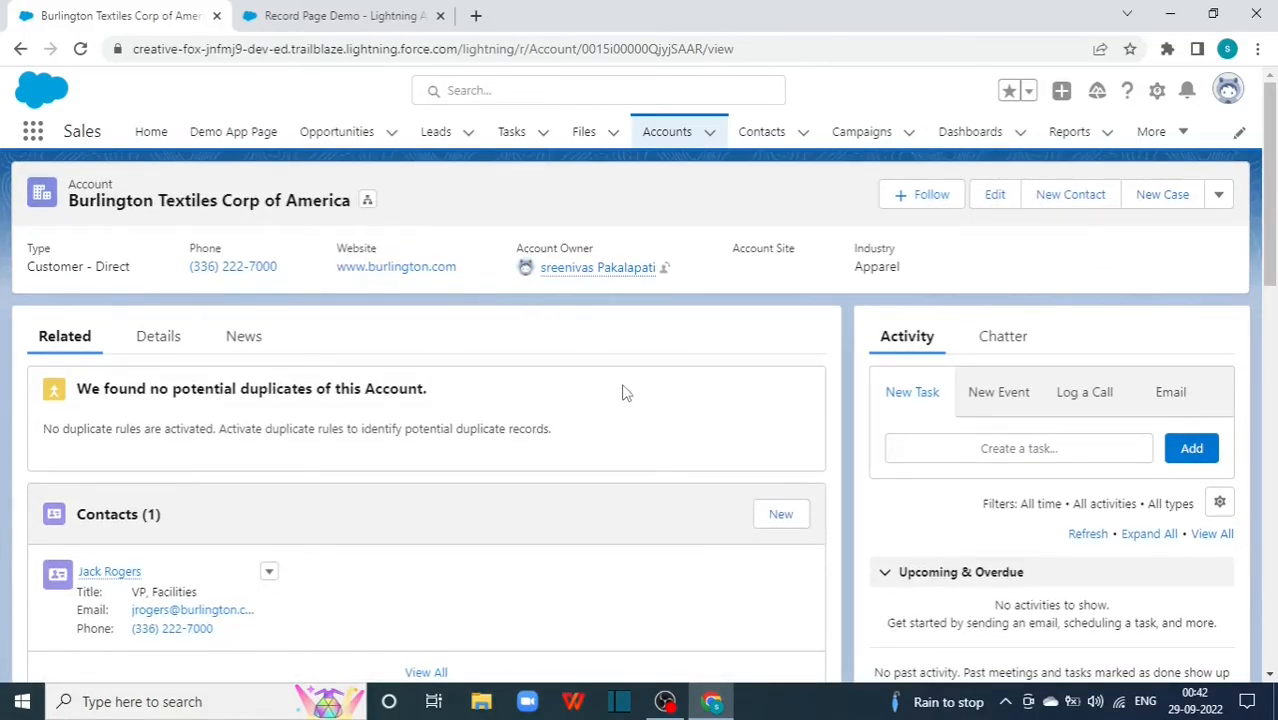
{"action": "scroll", "coordinate": [510, 428], "scroll_direction": "down", "scroll_amount": 5}
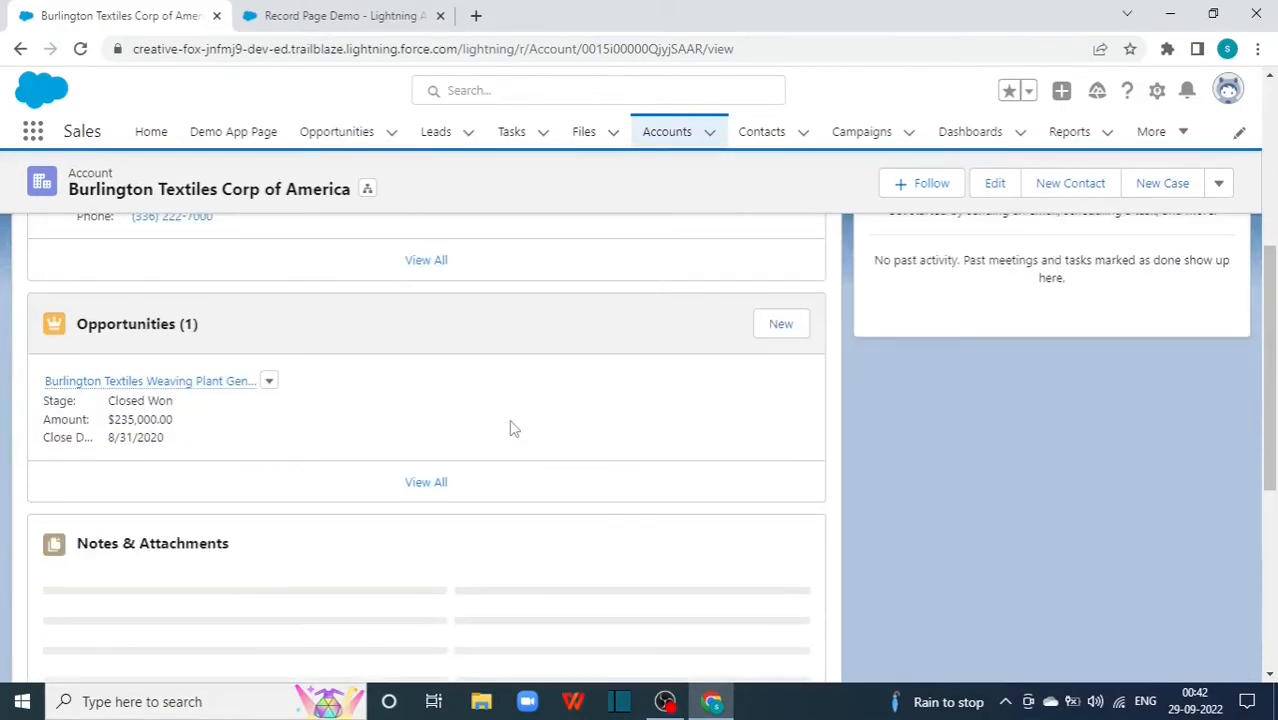
Reload the Burlington Textiles Corp of America account page in the Sales app and examine its record page layout from header to detail fields.
{"action": "scroll", "coordinate": [510, 428], "scroll_direction": "up", "scroll_amount": 5}
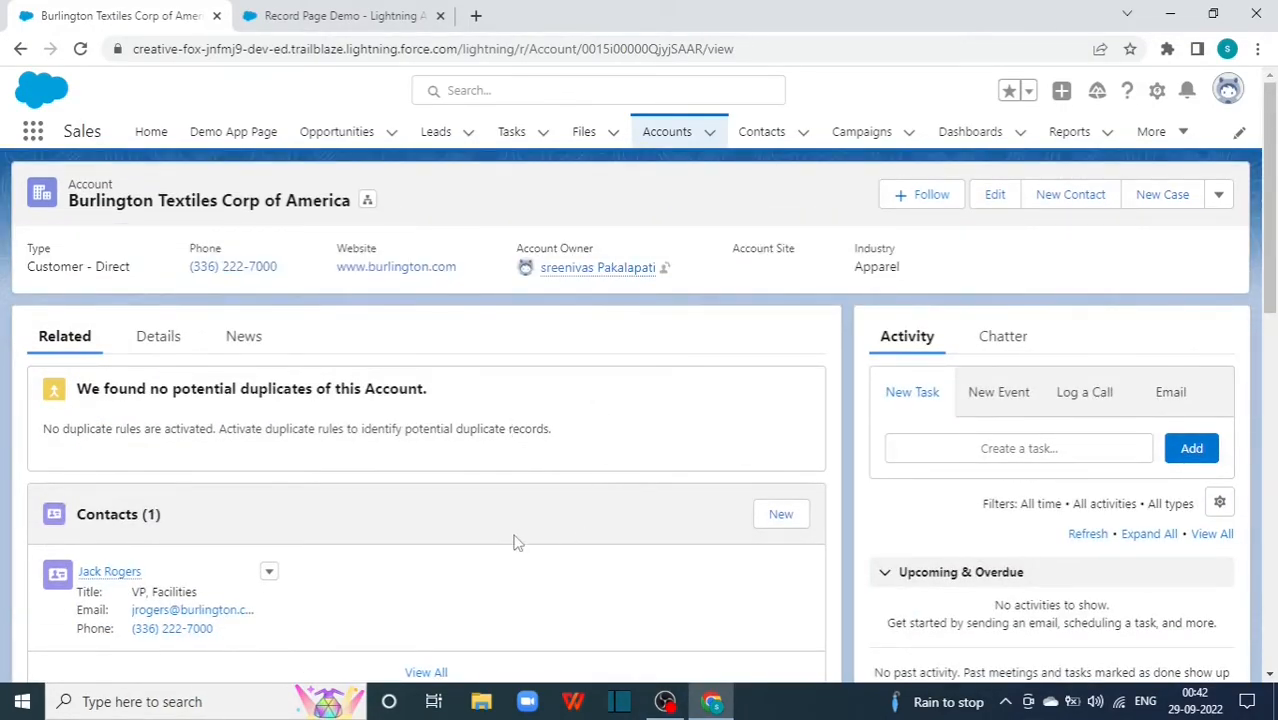
{"action": "left_click", "coordinate": [81, 49]}
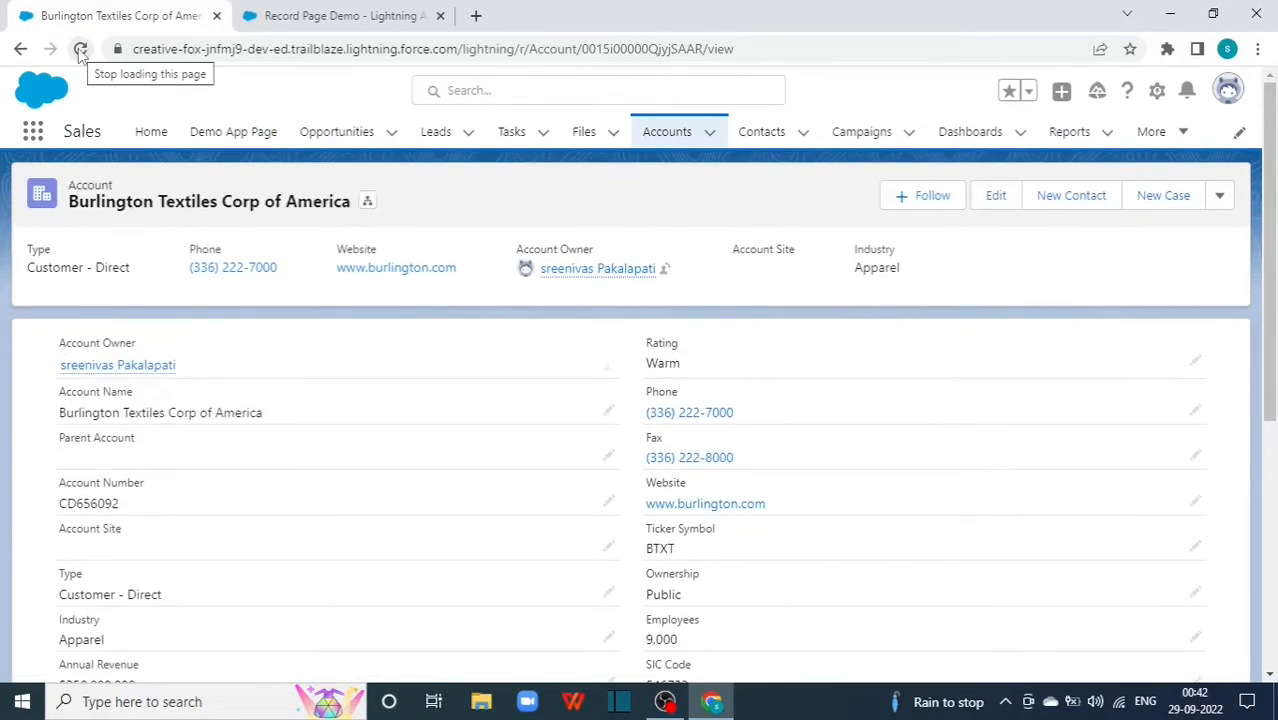
{"action": "scroll", "coordinate": [257, 375], "scroll_direction": "down", "scroll_amount": 5}
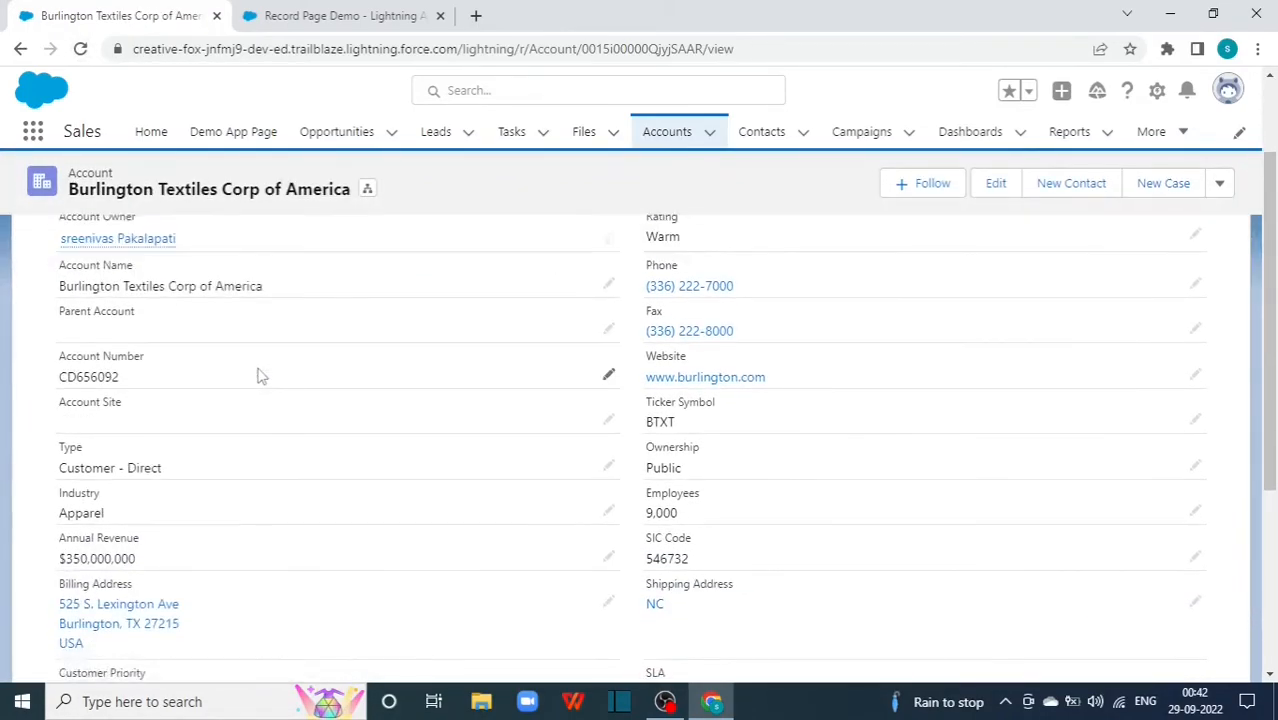
{"action": "scroll", "coordinate": [257, 375], "scroll_direction": "up", "scroll_amount": 5}
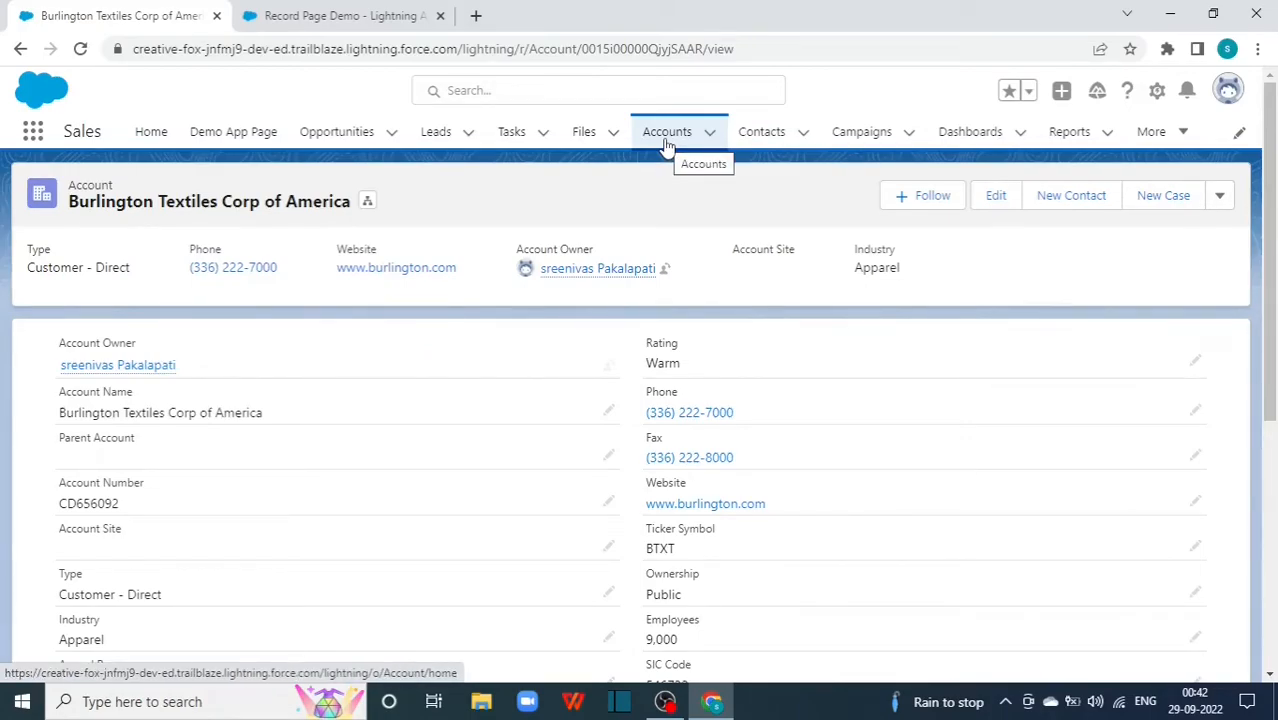
Open a recently viewed contact linked to United Oil & Gas, UK in the Sales app and check its record page layout.
{"action": "left_click", "coordinate": [765, 141]}
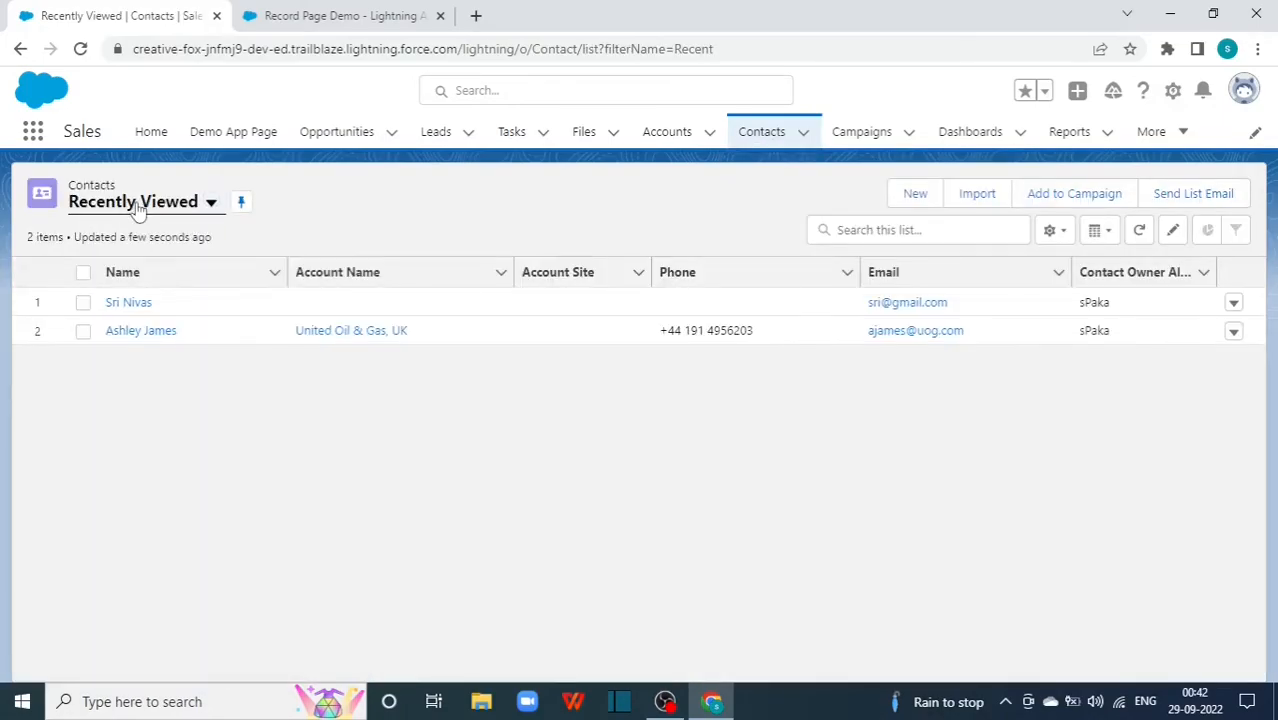
{"action": "left_click", "coordinate": [138, 207]}
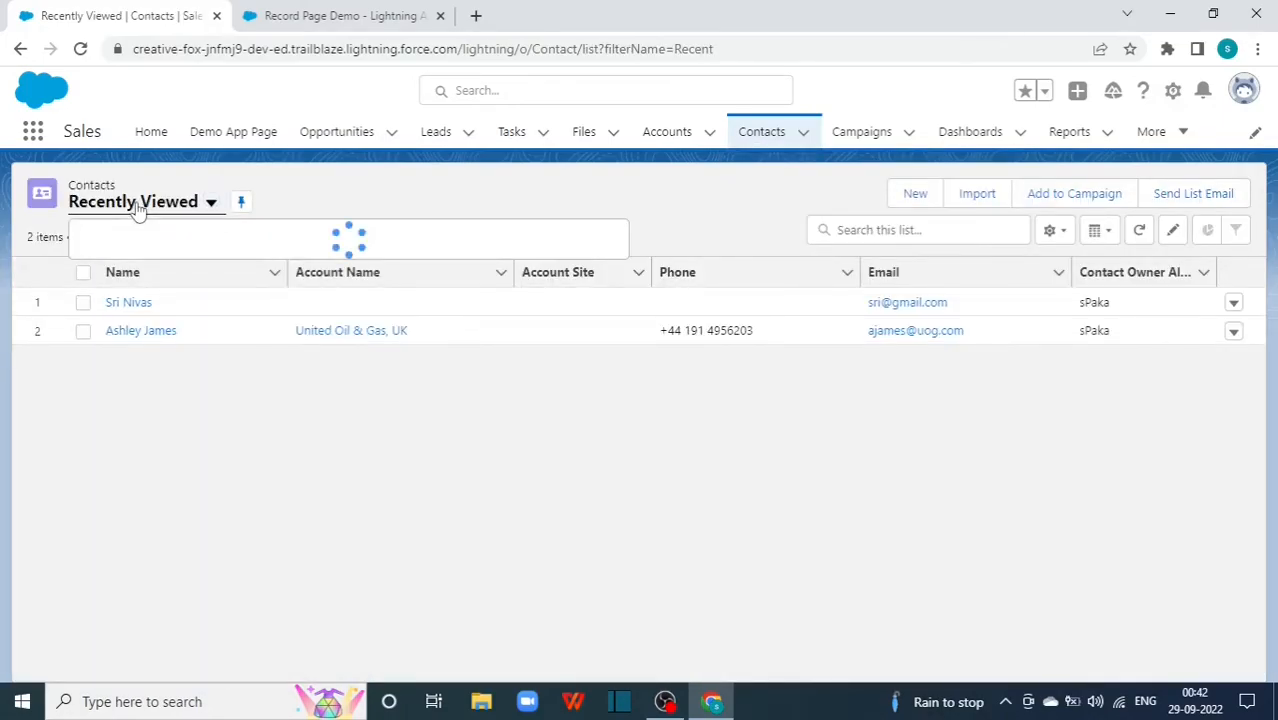
{"action": "left_click", "coordinate": [144, 573]}
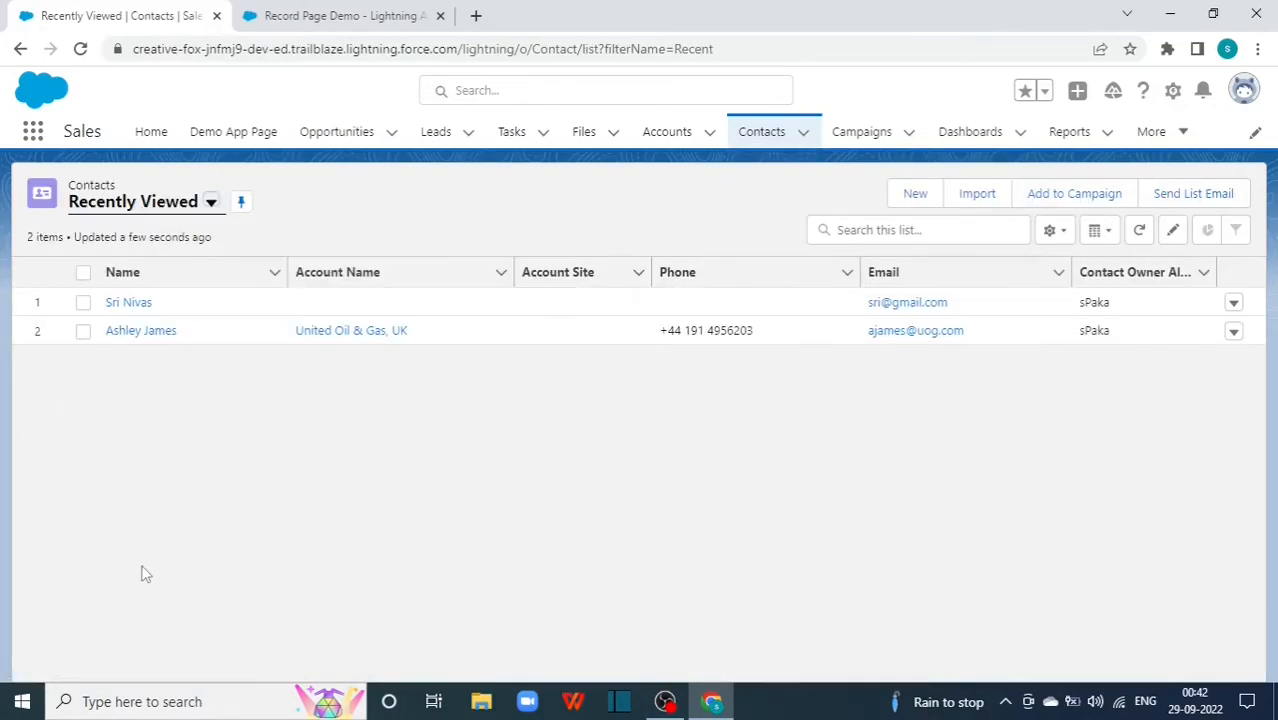
{"action": "left_click", "coordinate": [146, 333]}
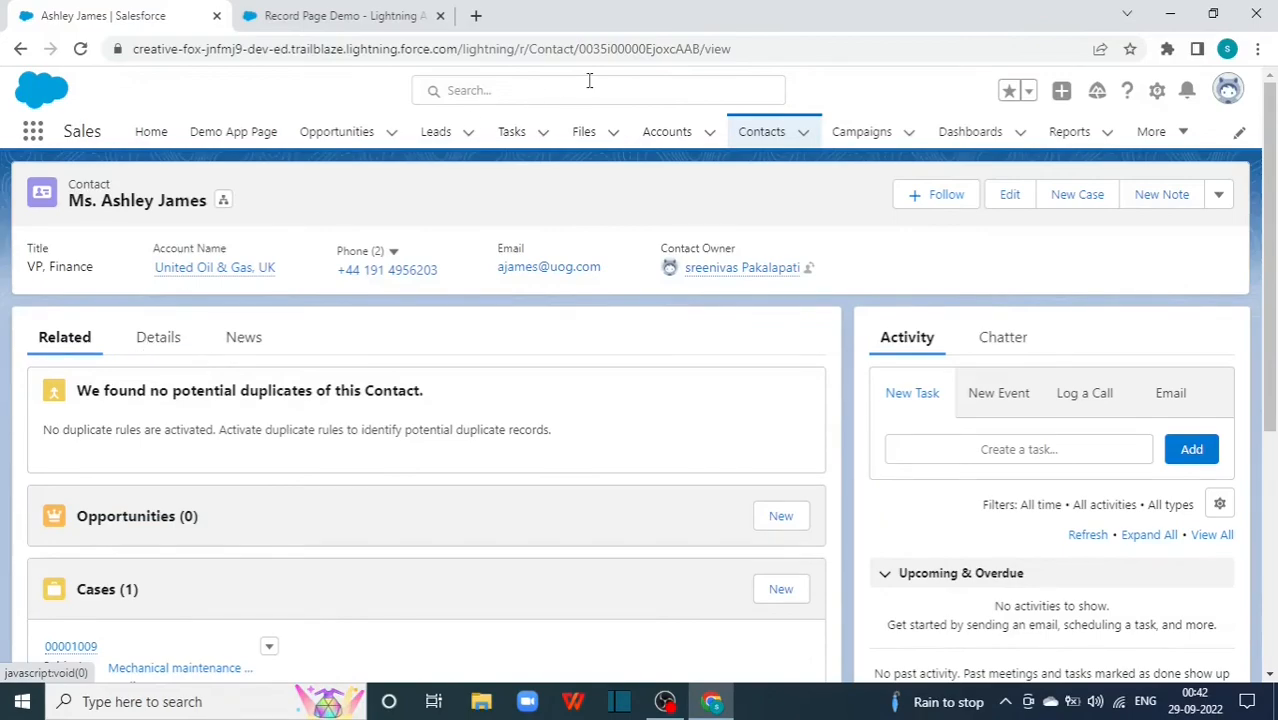
Switch to the Service app, open the Burlington Textiles Corp of America account, dismiss the compact setting tip and examine the page layout.
{"action": "left_click", "coordinate": [668, 140]}
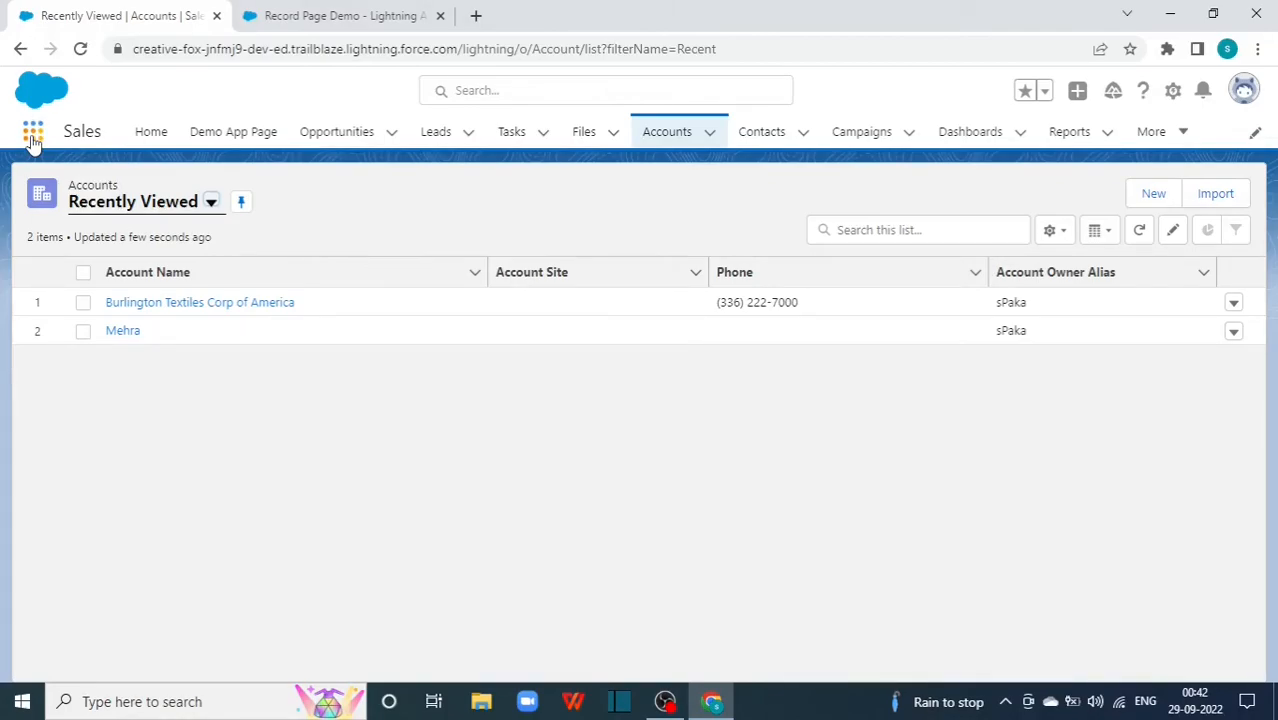
{"action": "left_click", "coordinate": [33, 140]}
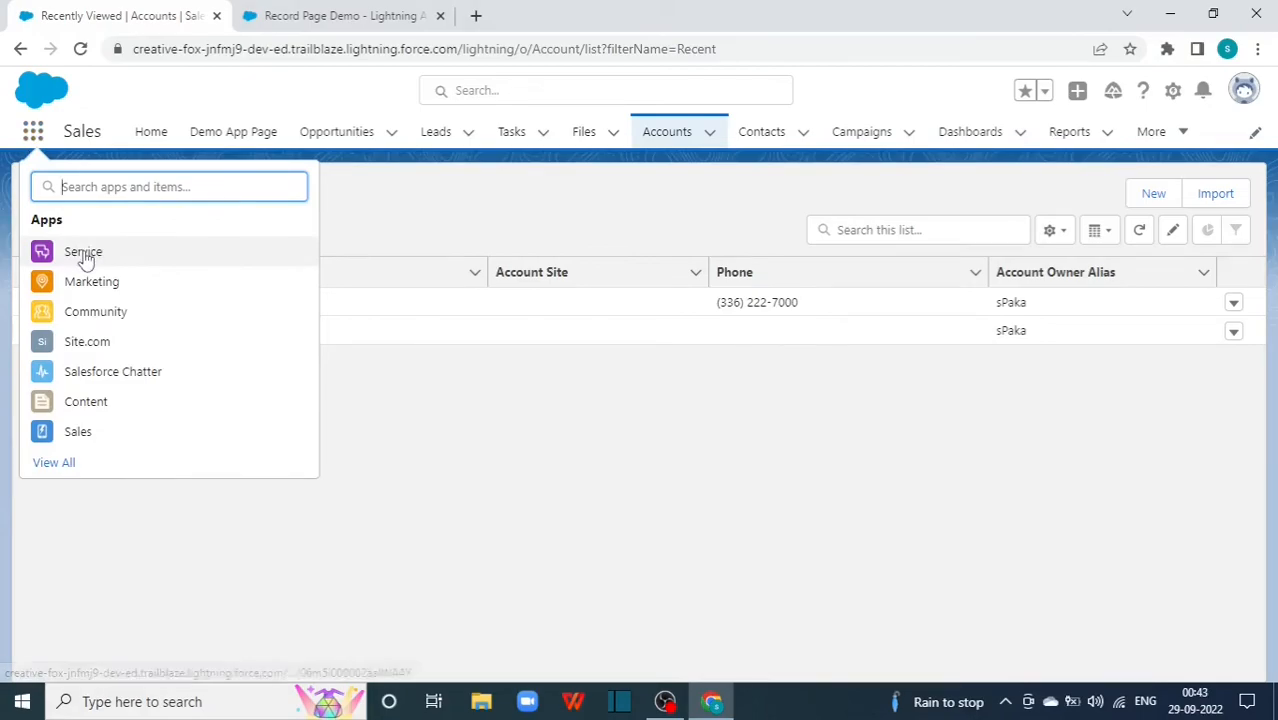
{"action": "left_click", "coordinate": [84, 255]}
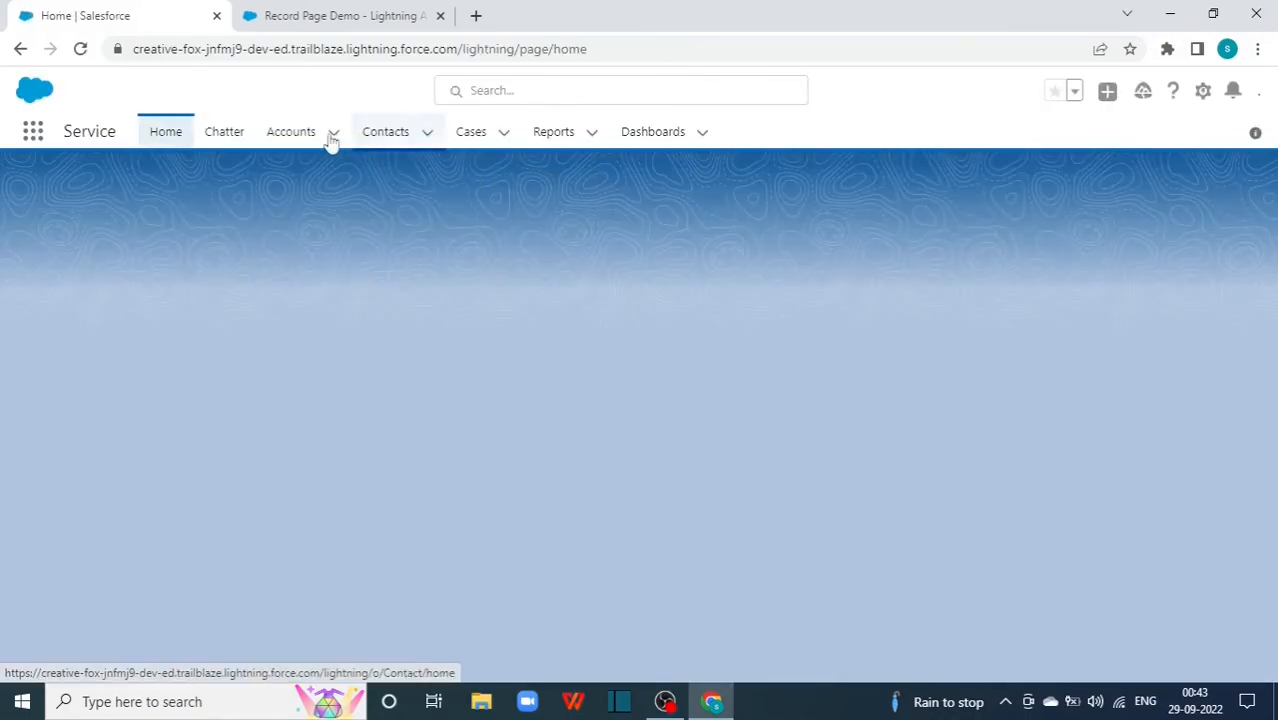
{"action": "left_click", "coordinate": [291, 132]}
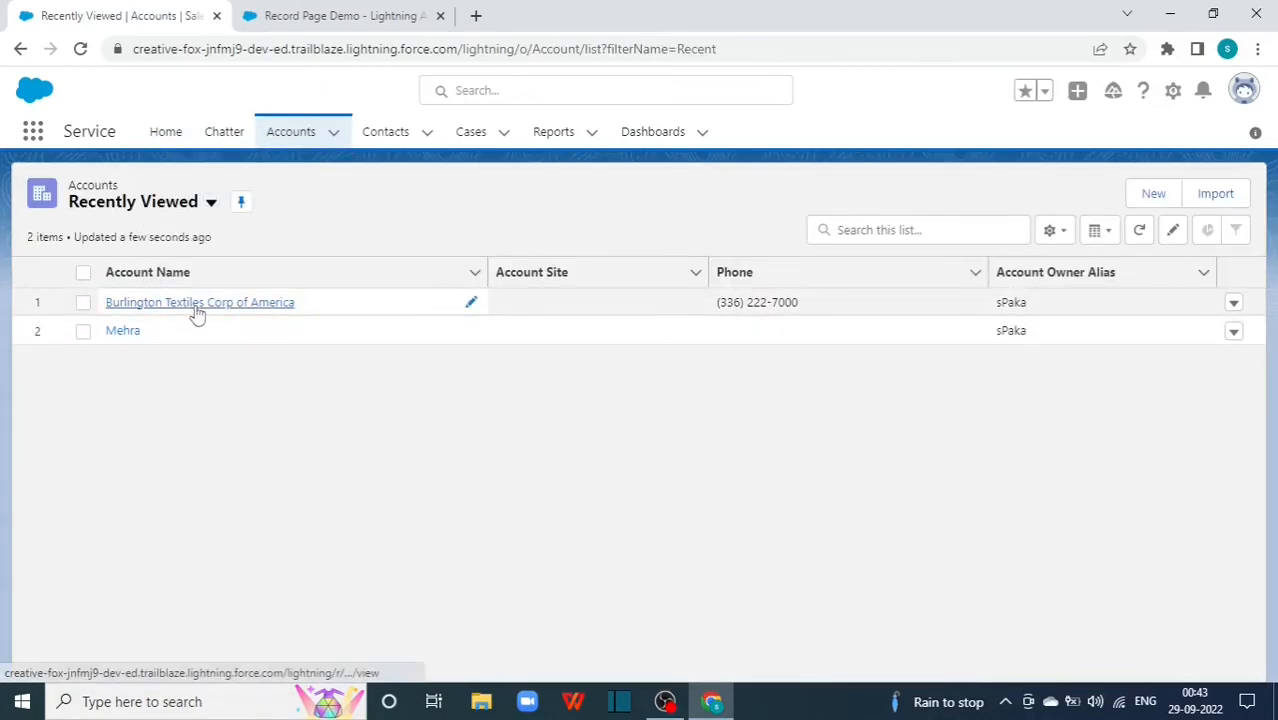
{"action": "left_click", "coordinate": [197, 303]}
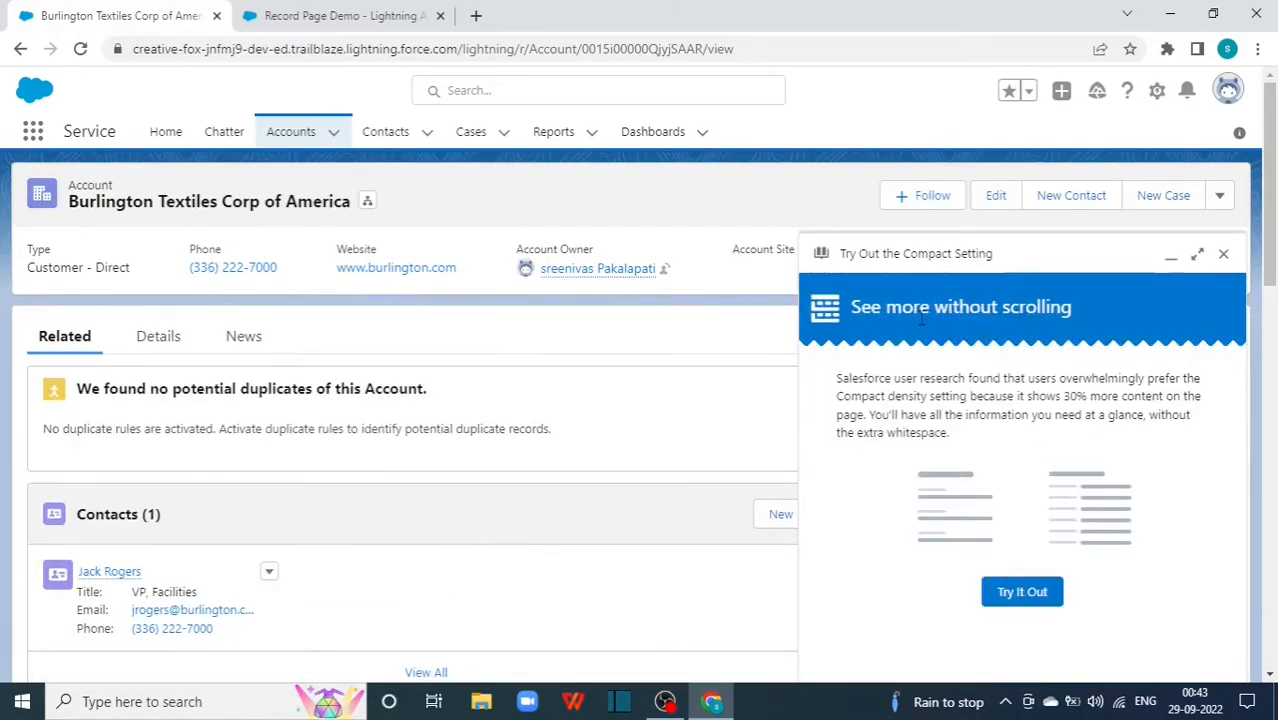
{"action": "left_click", "coordinate": [1222, 254]}
{"action": "scroll", "coordinate": [466, 378], "scroll_direction": "down", "scroll_amount": 2}
{"action": "scroll", "coordinate": [466, 378], "scroll_direction": "up", "scroll_amount": 2}
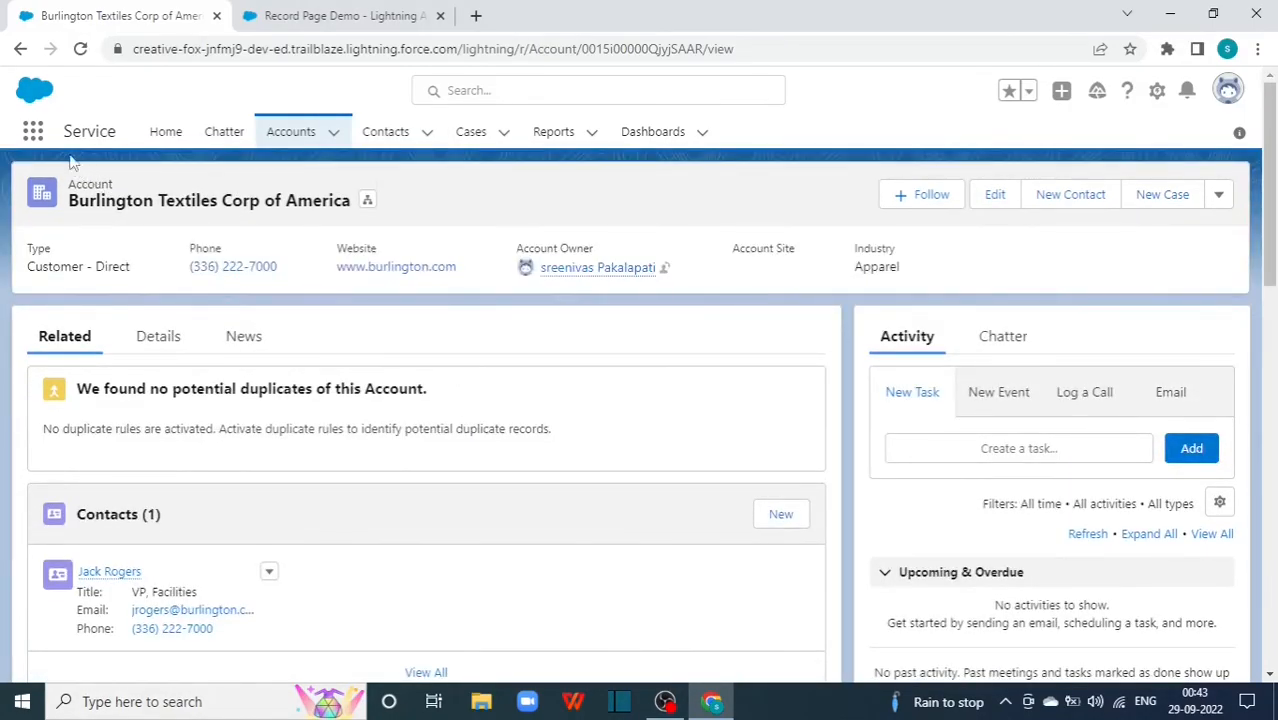
Switch back to the Sales app and open its Accounts list.
{"action": "left_click", "coordinate": [33, 138]}
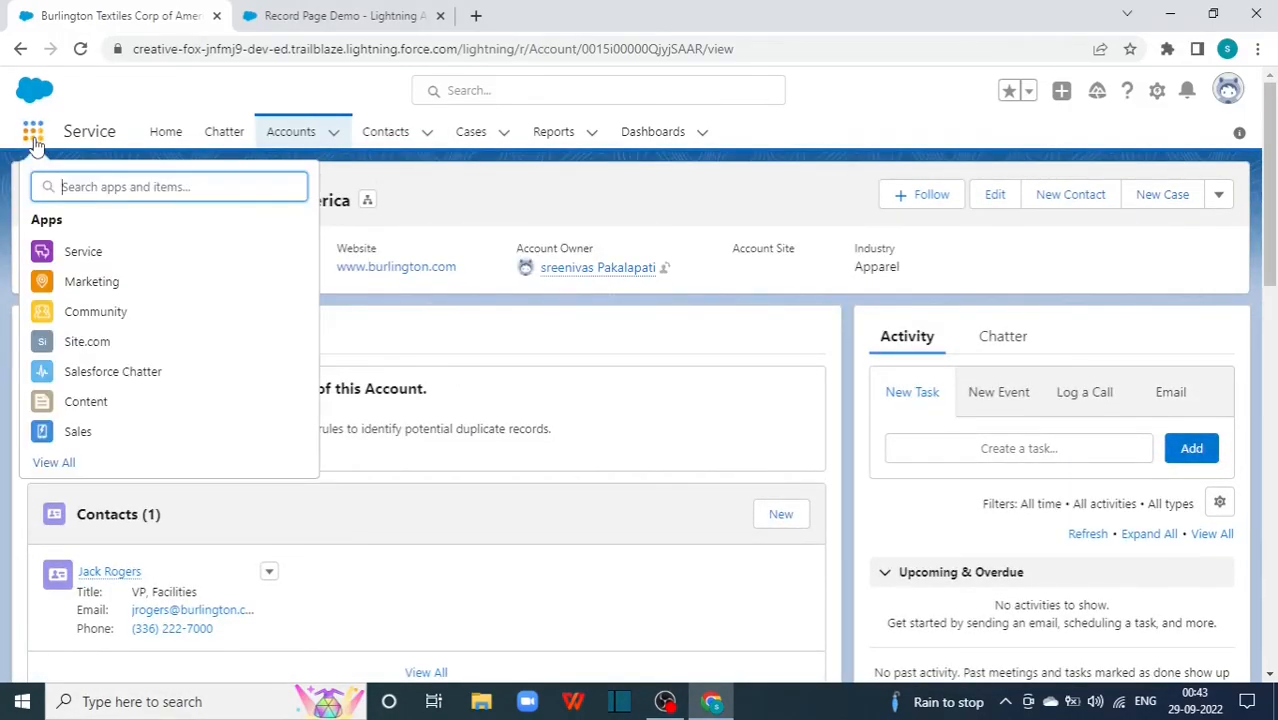
{"action": "left_click", "coordinate": [101, 432]}
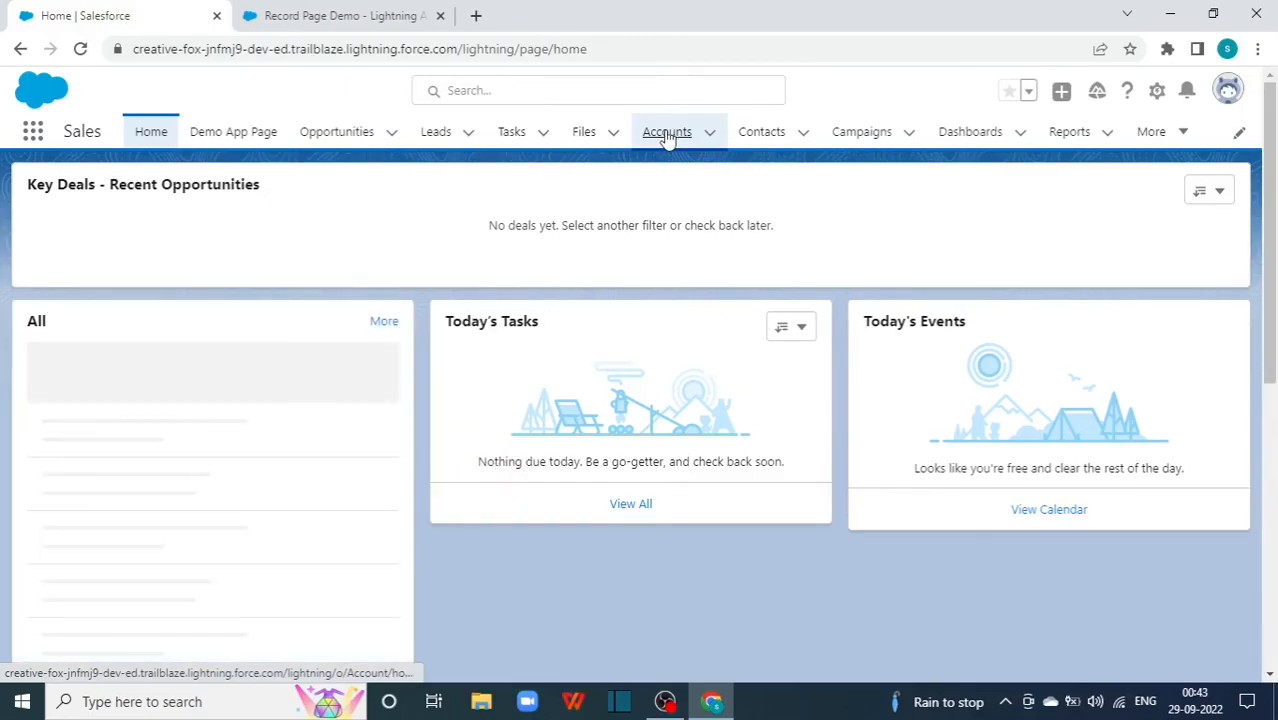
{"action": "left_click", "coordinate": [668, 136]}
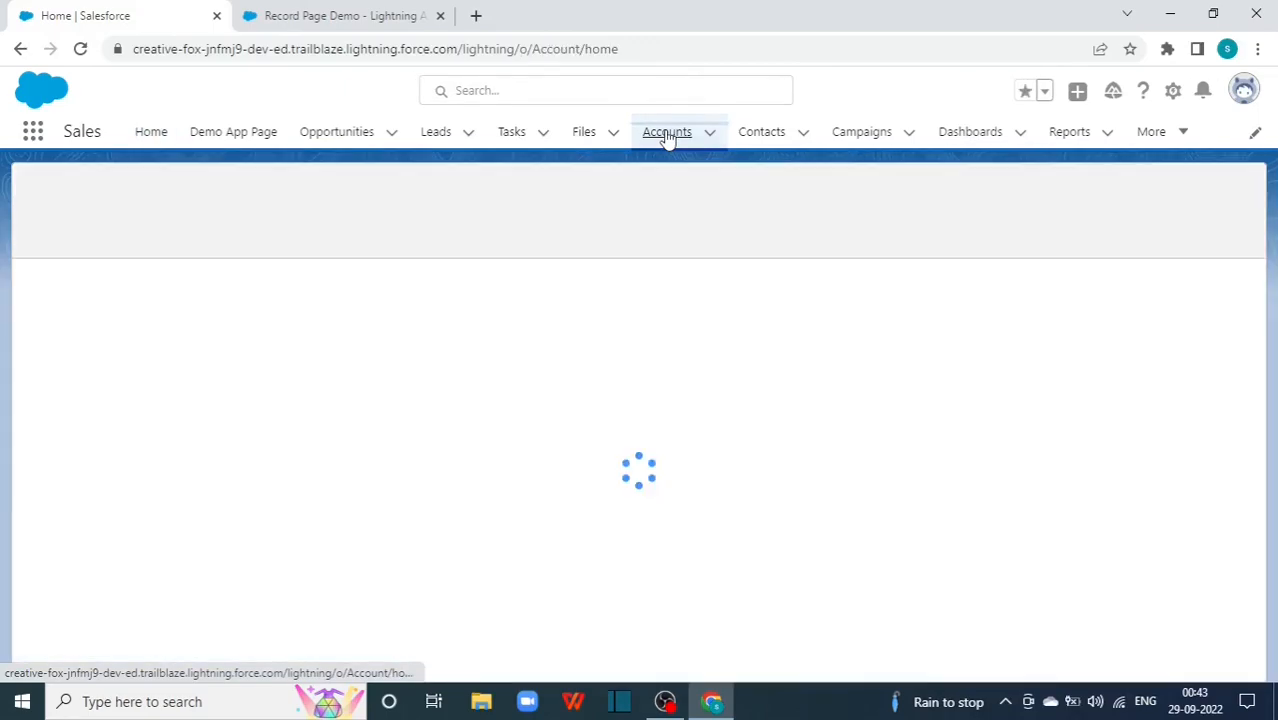